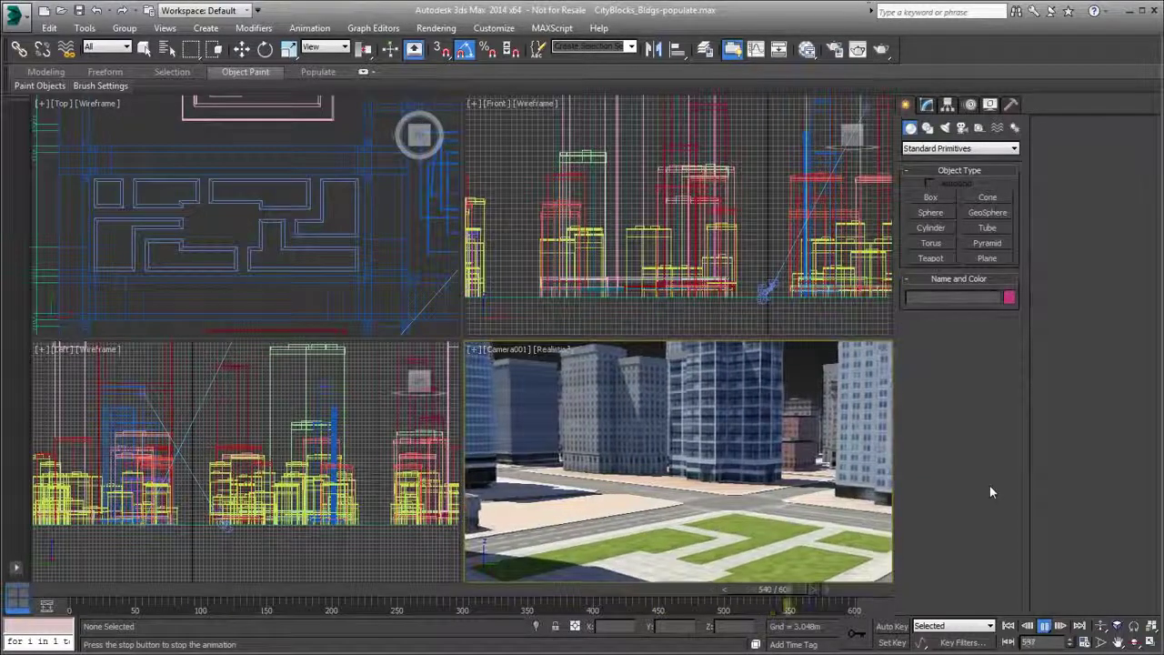
Step: Stop the animation playback and return to the first frame
{"action": "left_click", "coordinate": [1044, 628]}
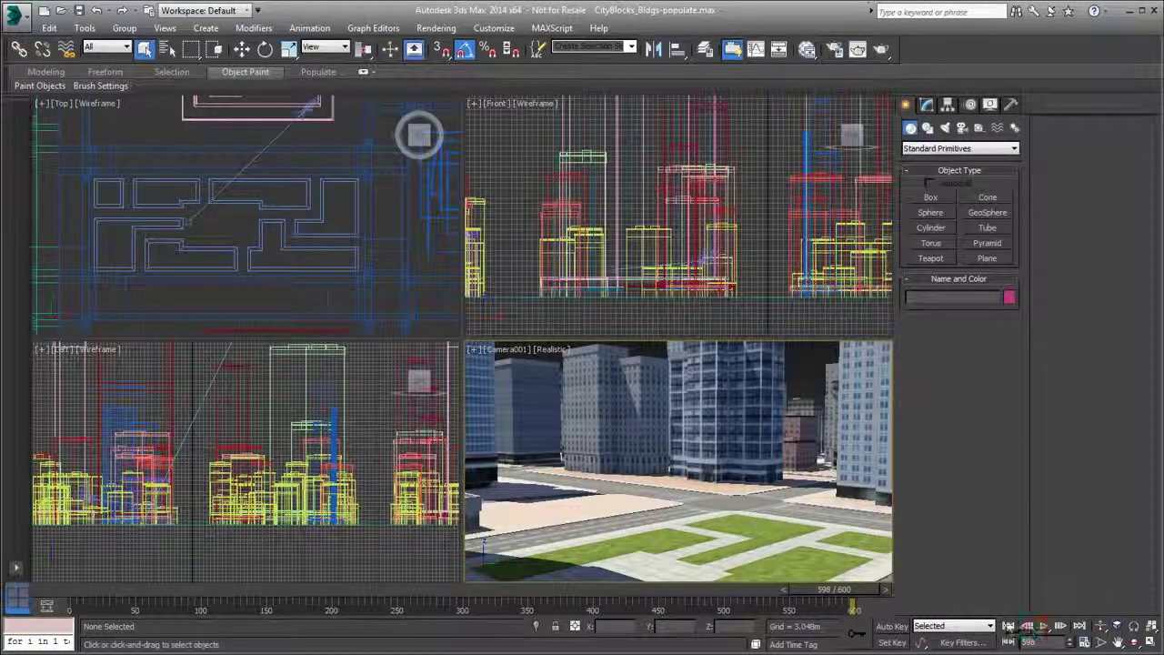
{"action": "left_click", "coordinate": [1007, 626]}
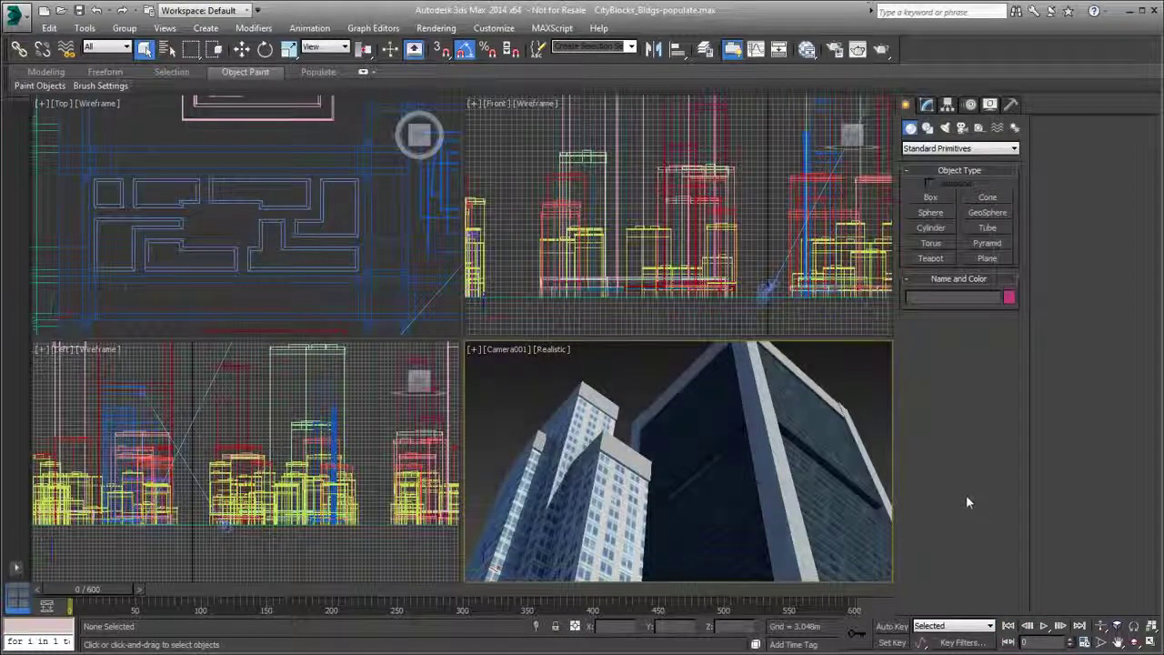
Step: Maximize the Top viewport in wireframe display and bring up the Populate tools
{"action": "left_click", "coordinate": [371, 288]}
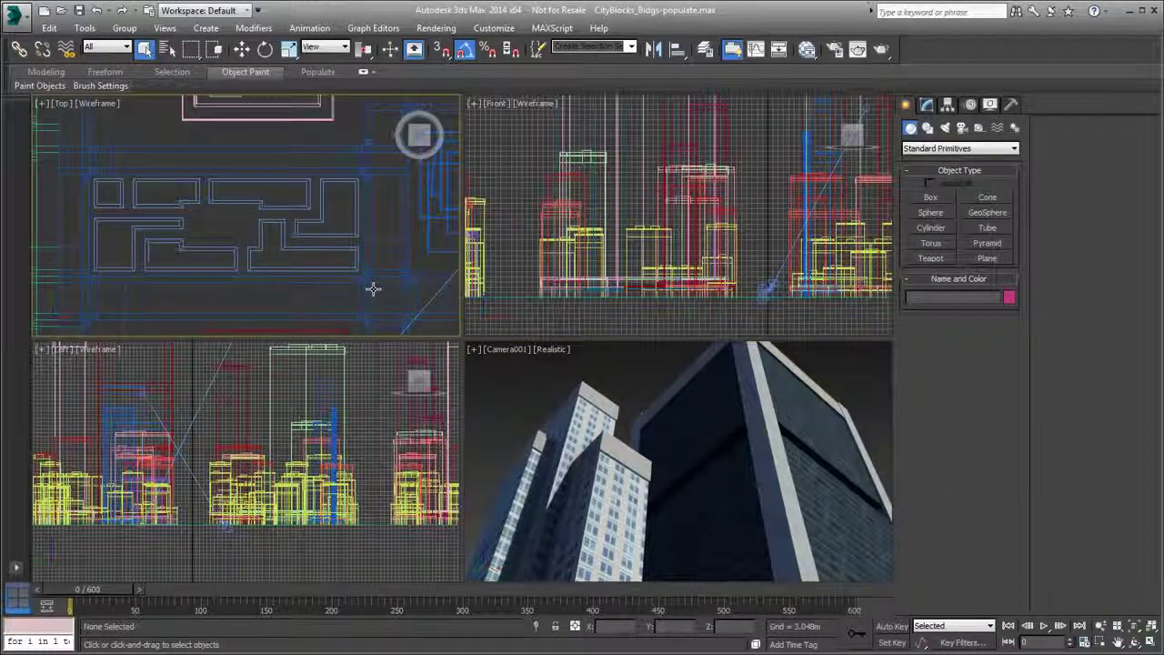
{"action": "key", "text": "alt+w"}
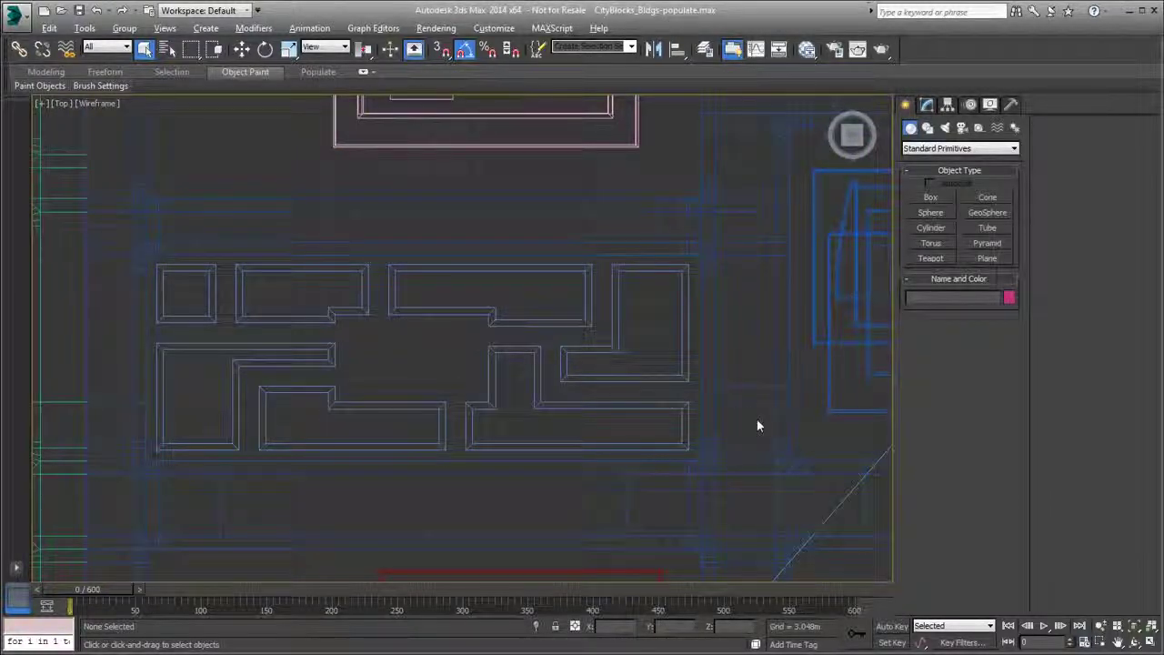
{"action": "left_click", "coordinate": [363, 72]}
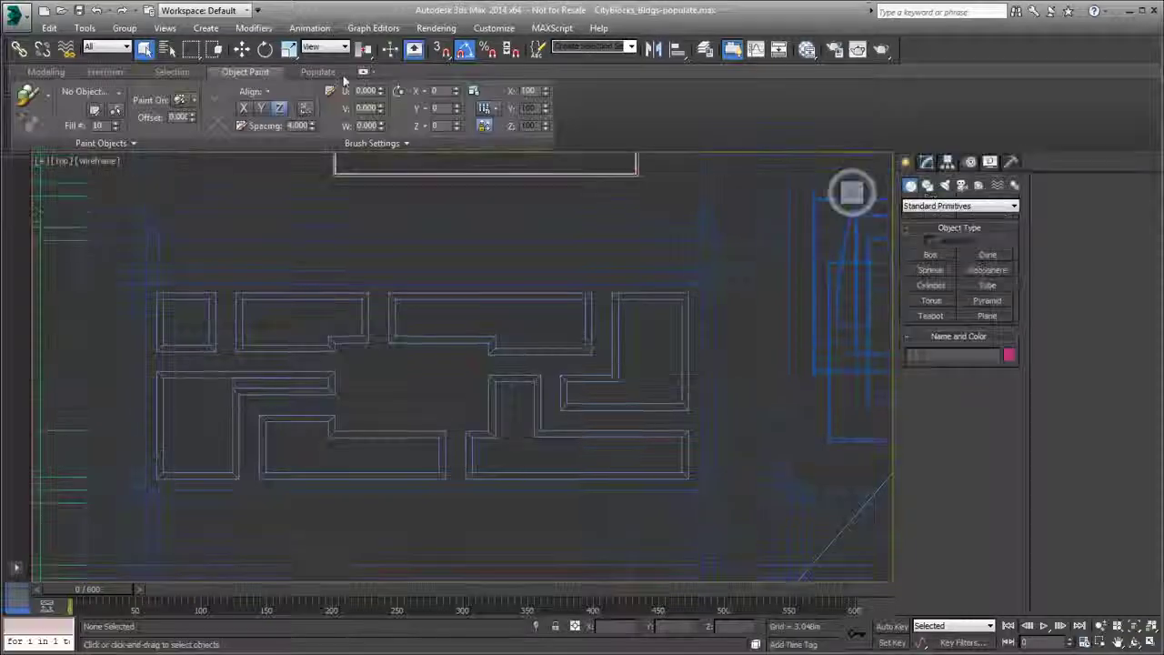
{"action": "left_click", "coordinate": [320, 72]}
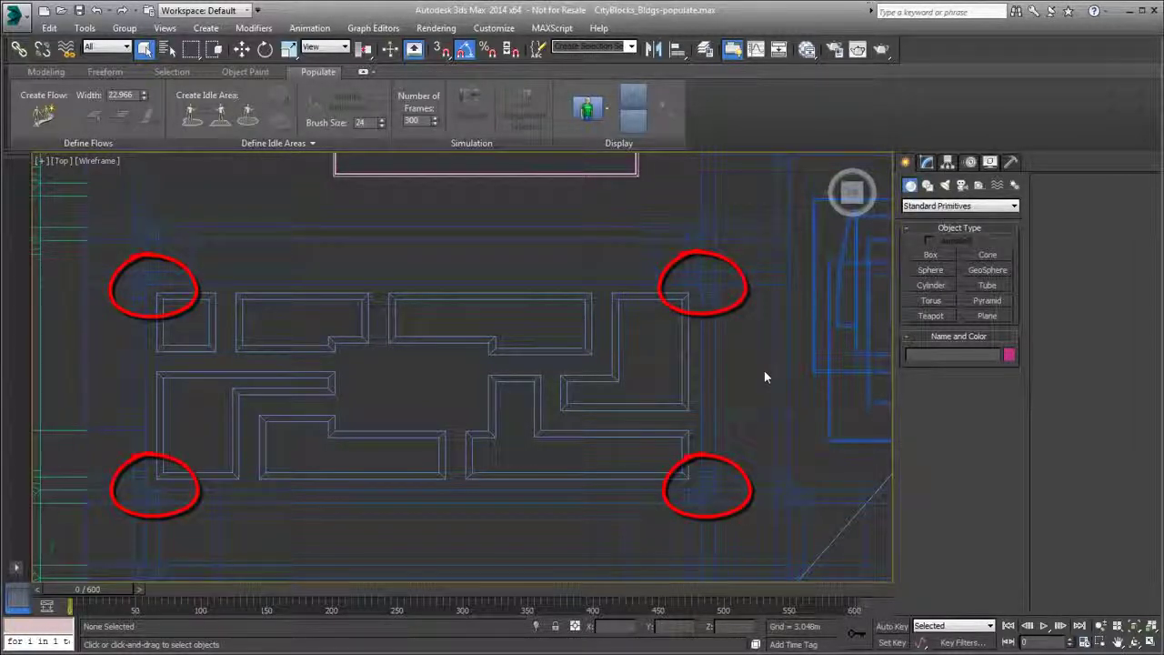
{"action": "key", "text": "F3"}
{"action": "key", "text": "F3"}
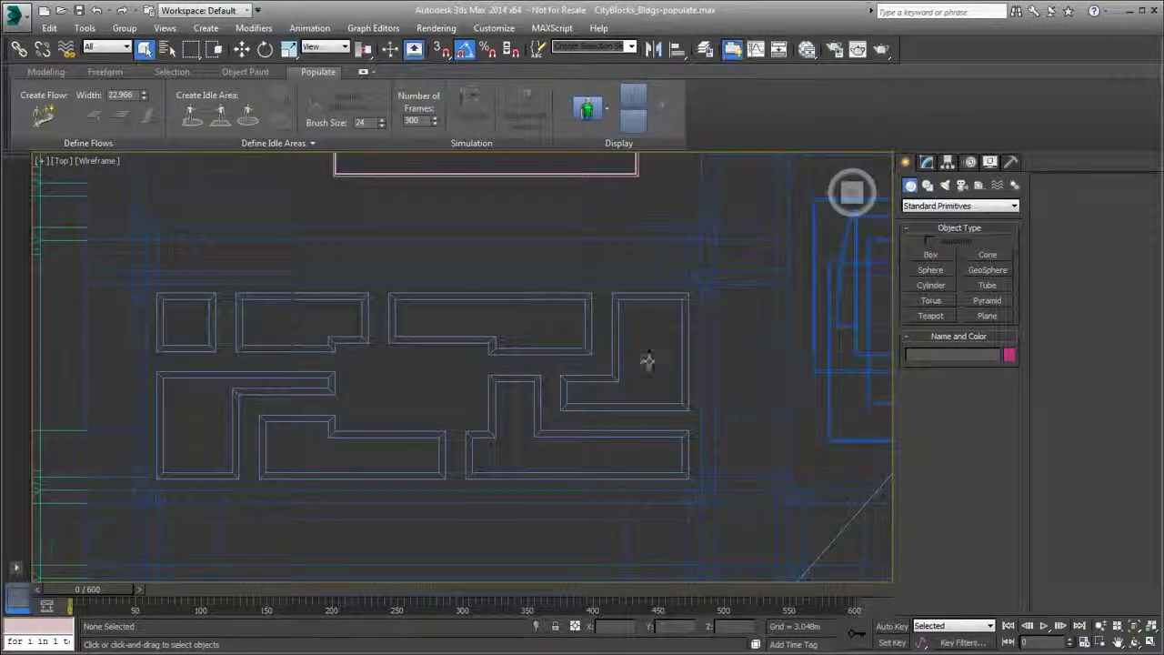
Step: Draw a straight-sided rectangular pedestrian flow, 9.000 wide, along the sidewalk around the park block, ending just short of its starting point
{"action": "left_click", "coordinate": [48, 119]}
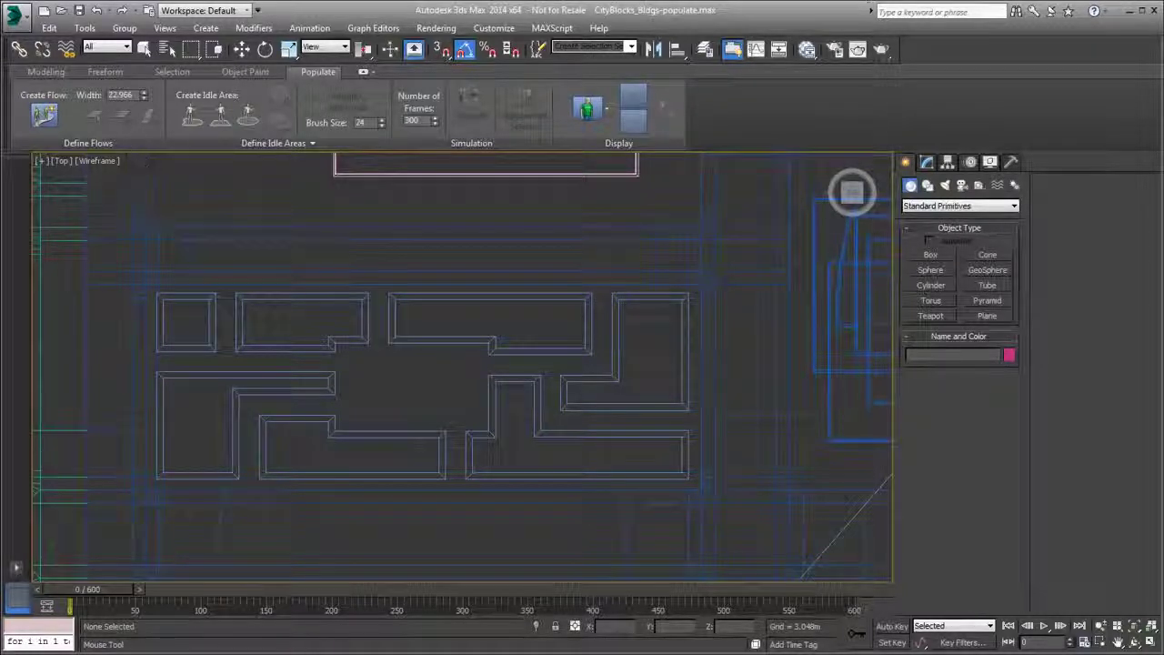
{"action": "left_click_drag", "start_coordinate": [136, 96], "coordinate": [82, 97]}
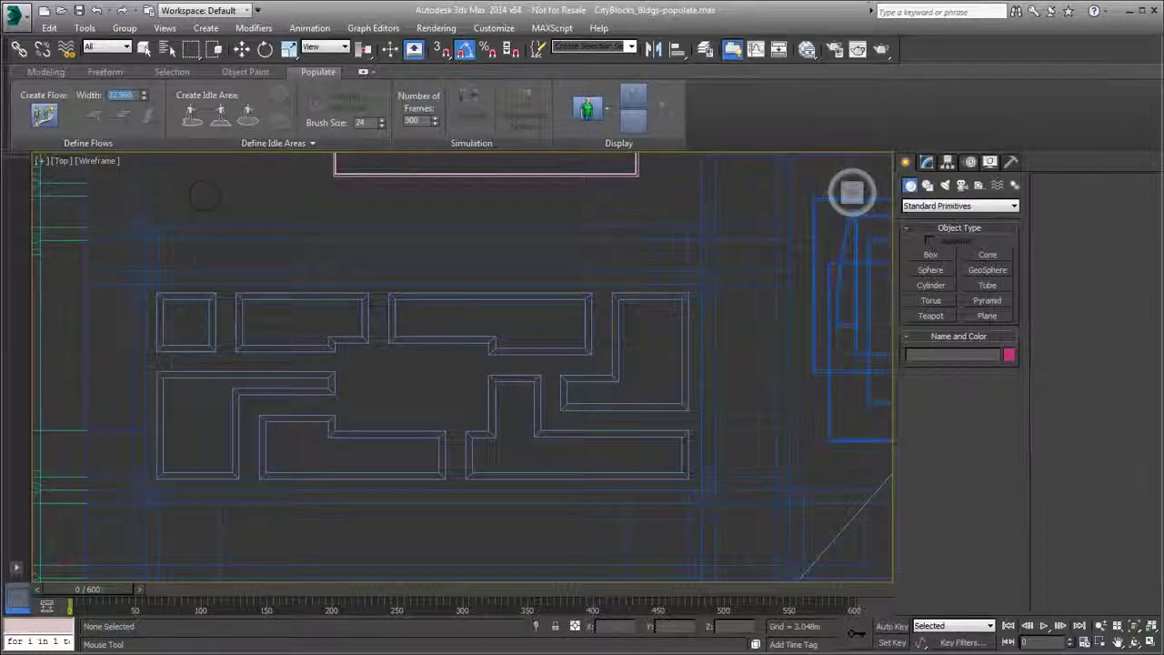
{"action": "type", "text": "2"}
{"action": "key", "text": "Return"}
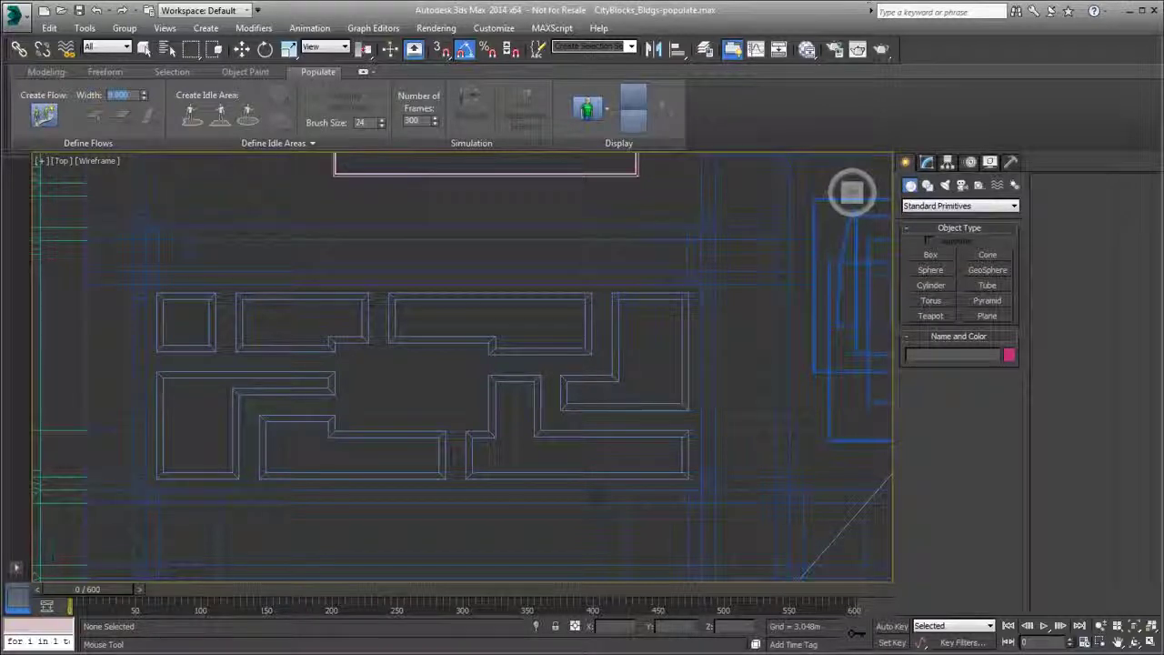
{"action": "left_click", "coordinate": [600, 496]}
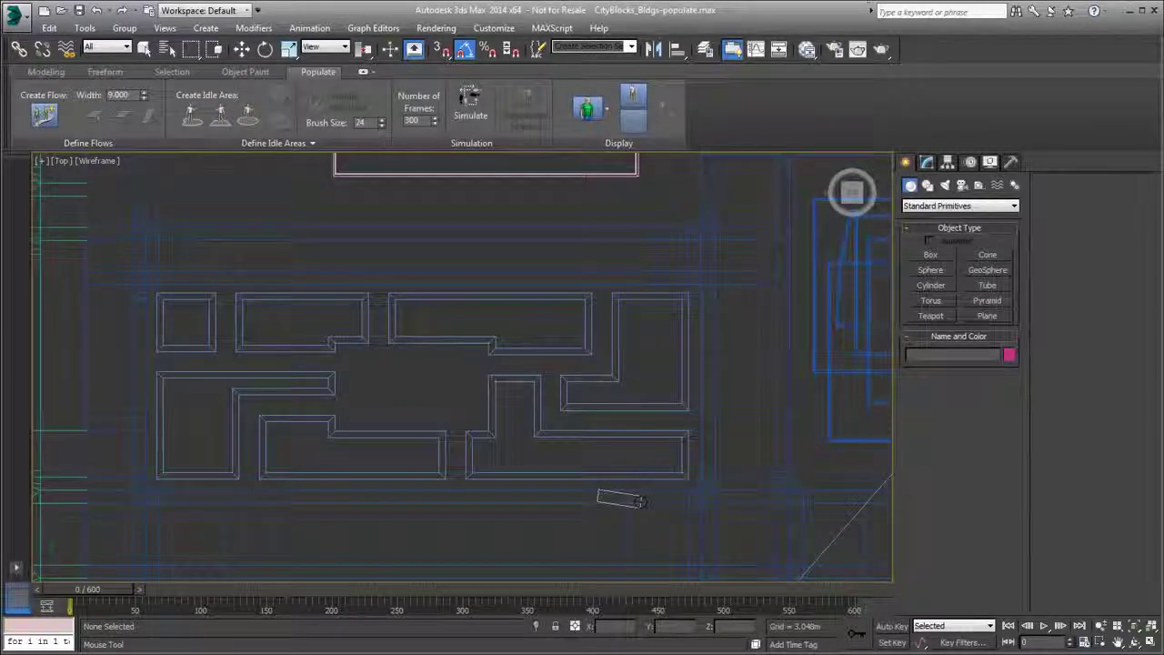
{"action": "key", "text": "shift"}
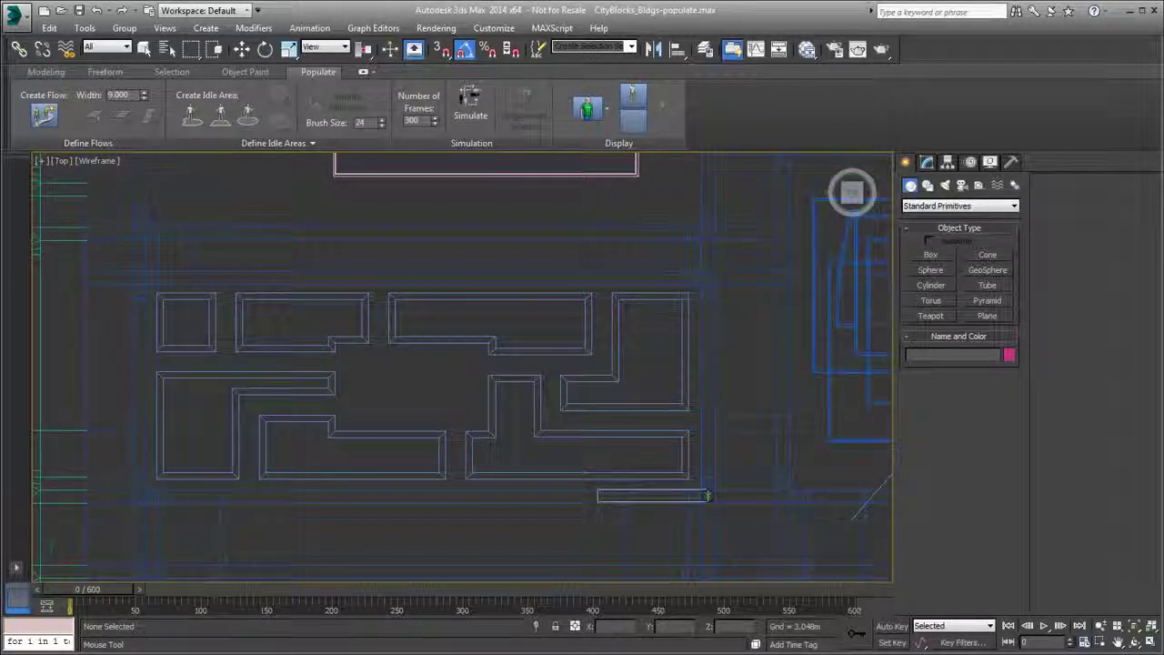
{"action": "left_click", "coordinate": [709, 496]}
{"action": "left_click", "coordinate": [709, 278]}
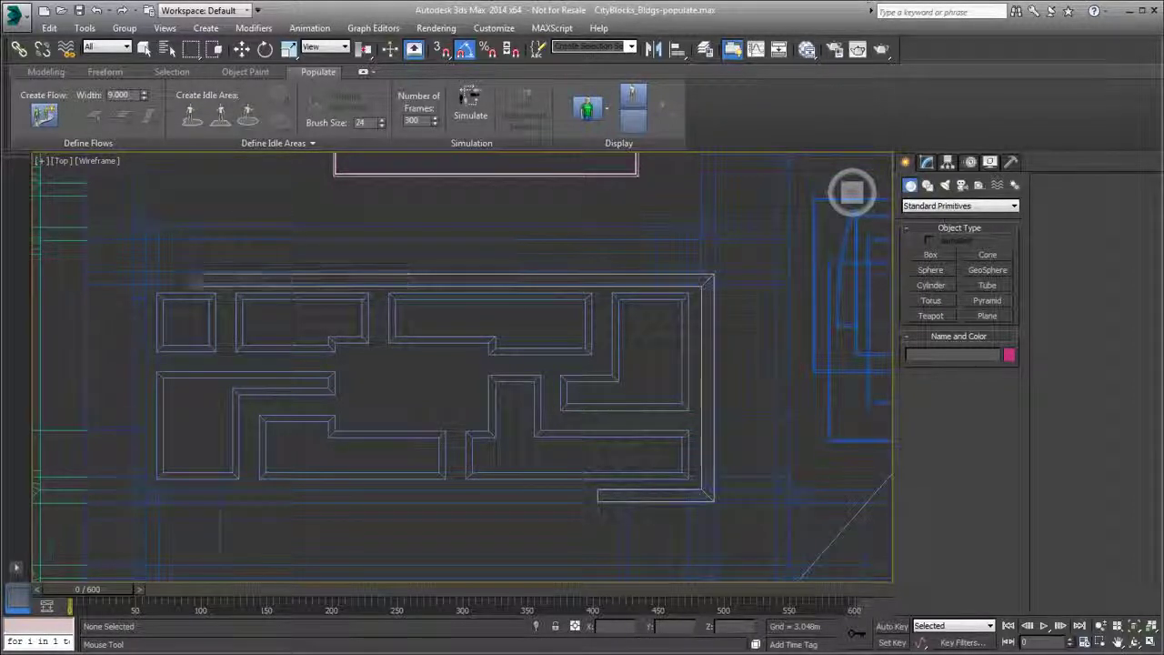
{"action": "left_click", "coordinate": [137, 282]}
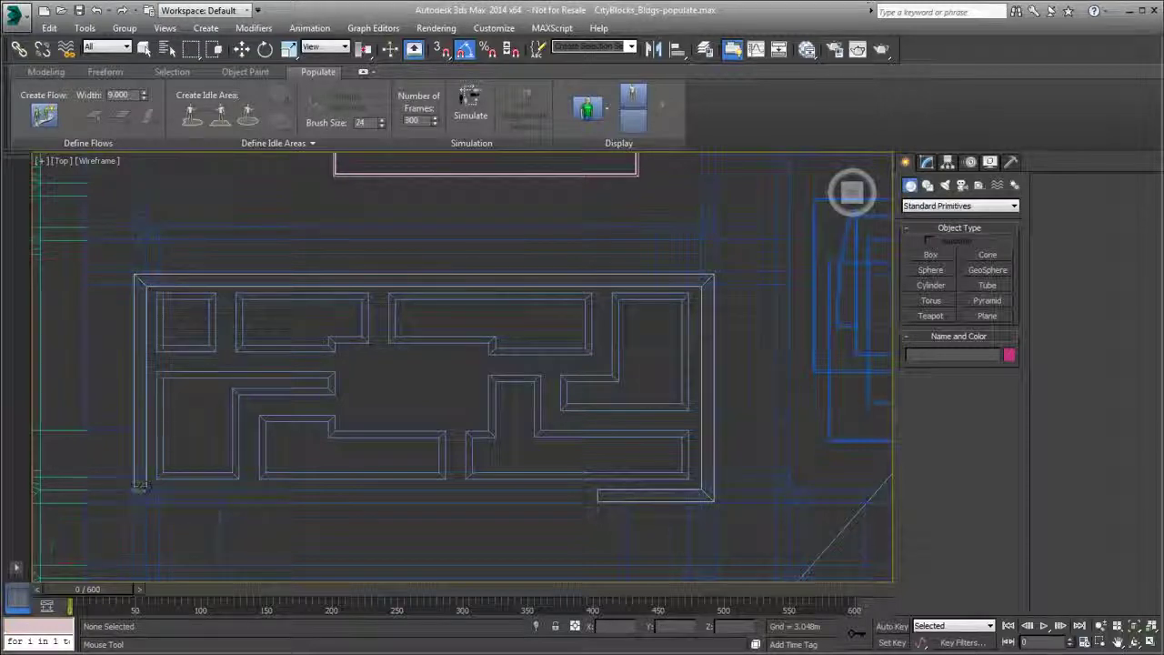
{"action": "left_click", "coordinate": [145, 495]}
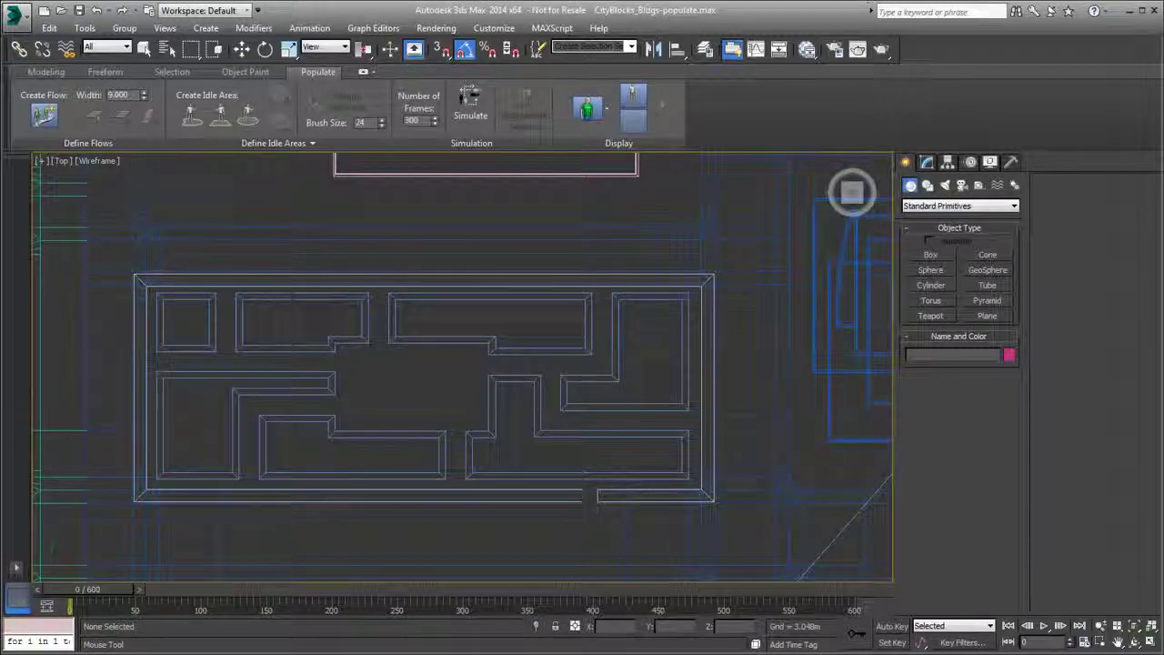
{"action": "left_click", "coordinate": [588, 491]}
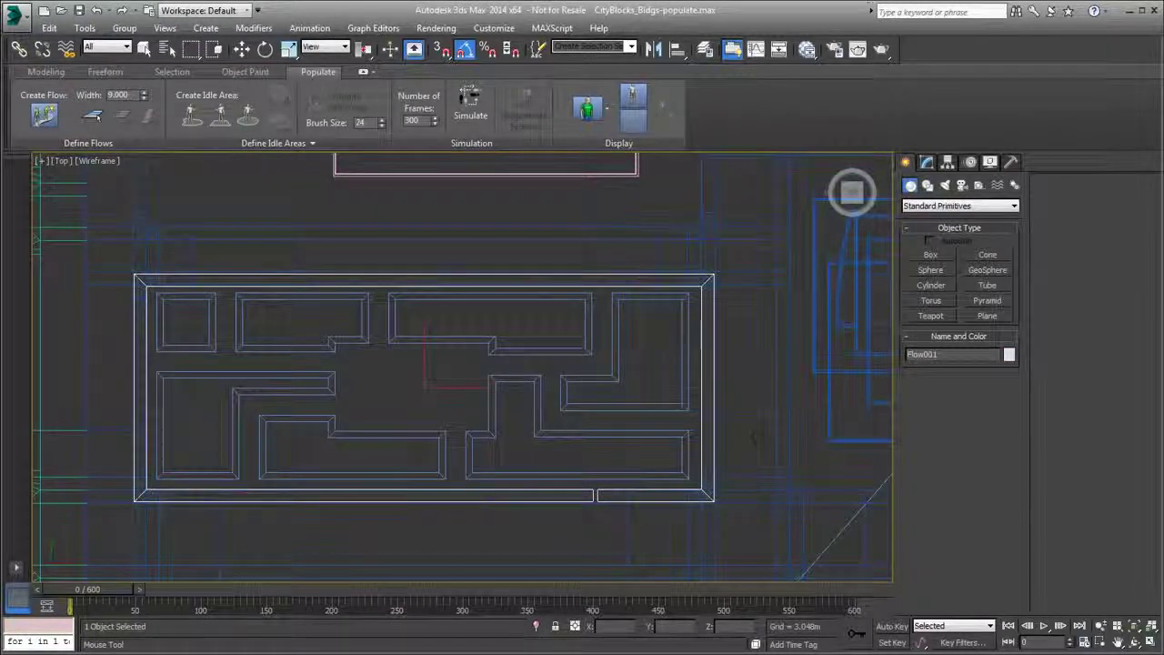
Step: At the Flow Segments level, move the flow's right vertical segment about 0.038 m along X to fit the sidewalk
{"action": "scroll", "coordinate": [492, 432], "scroll_direction": "up", "scroll_amount": 3}
{"action": "middle_click_drag", "start_coordinate": [491, 432], "coordinate": [536, 443]}
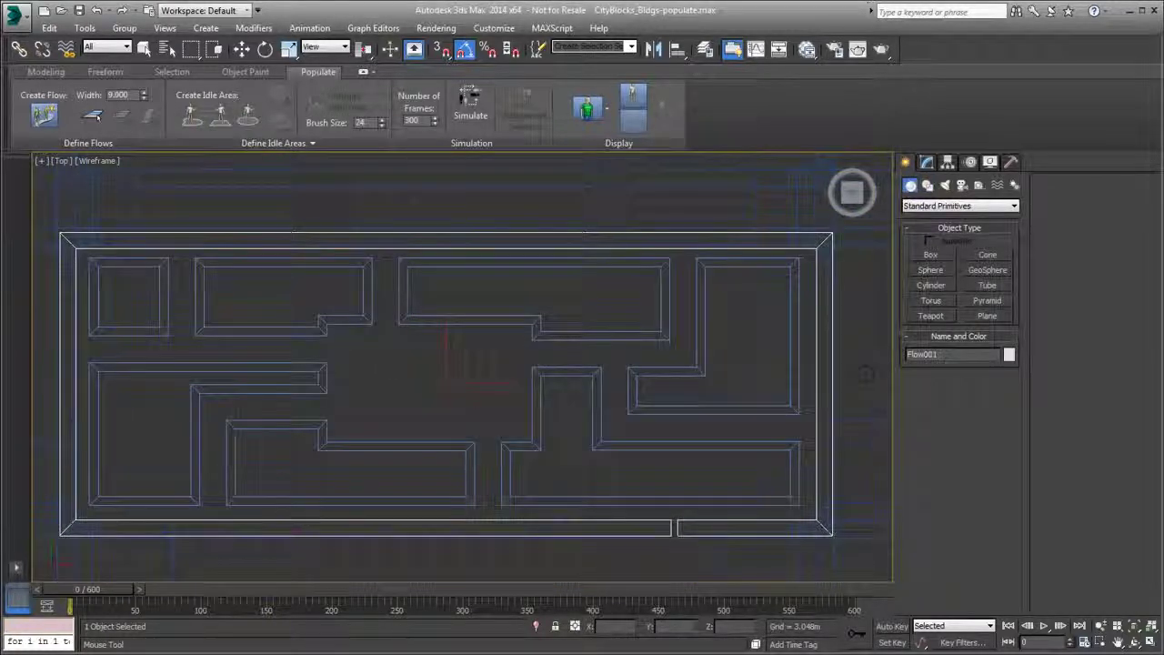
{"action": "left_click", "coordinate": [926, 162]}
{"action": "left_click", "coordinate": [910, 221]}
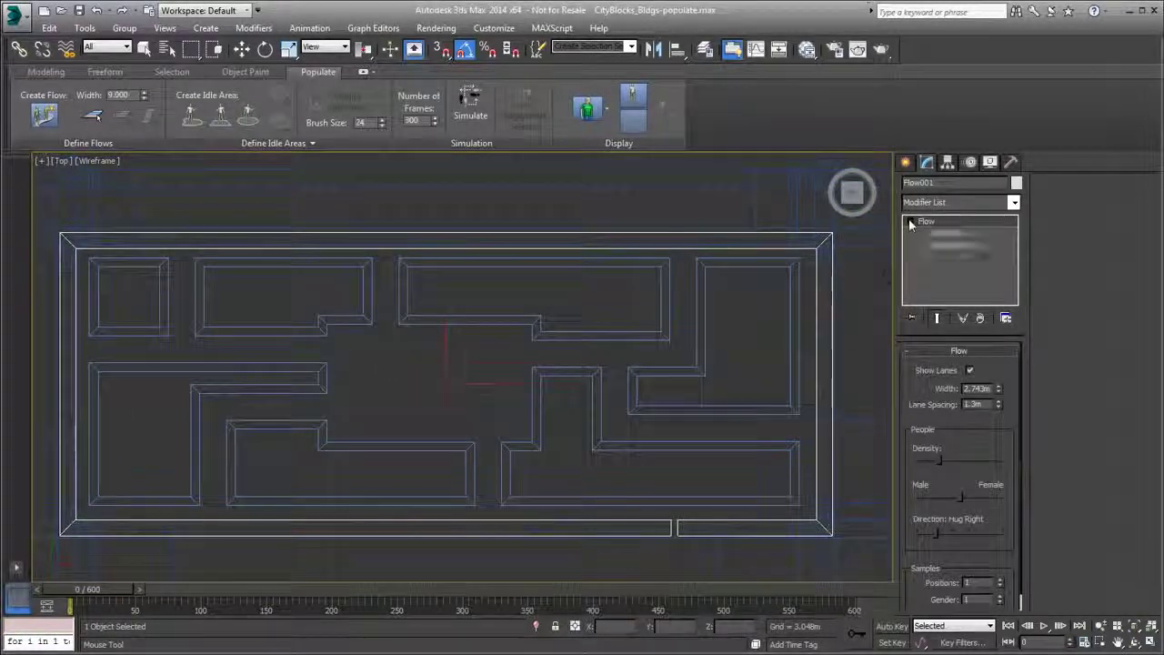
{"action": "left_click", "coordinate": [945, 244]}
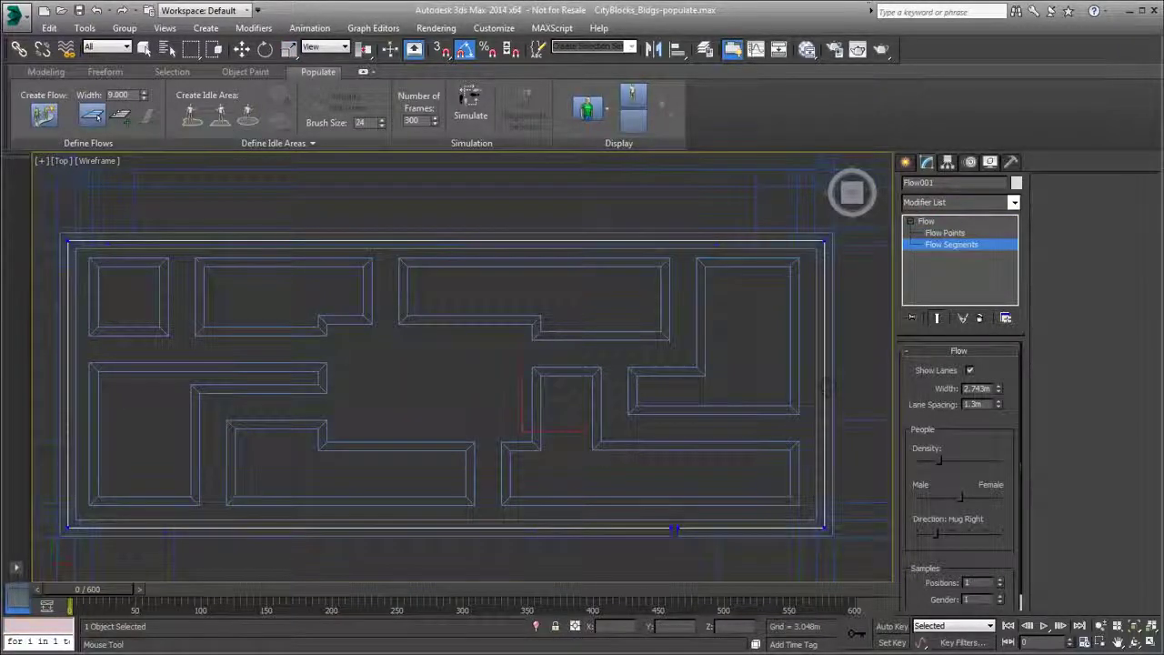
{"action": "middle_click_drag", "start_coordinate": [828, 390], "coordinate": [717, 380]}
{"action": "scroll", "coordinate": [717, 380], "scroll_direction": "up", "scroll_amount": 3}
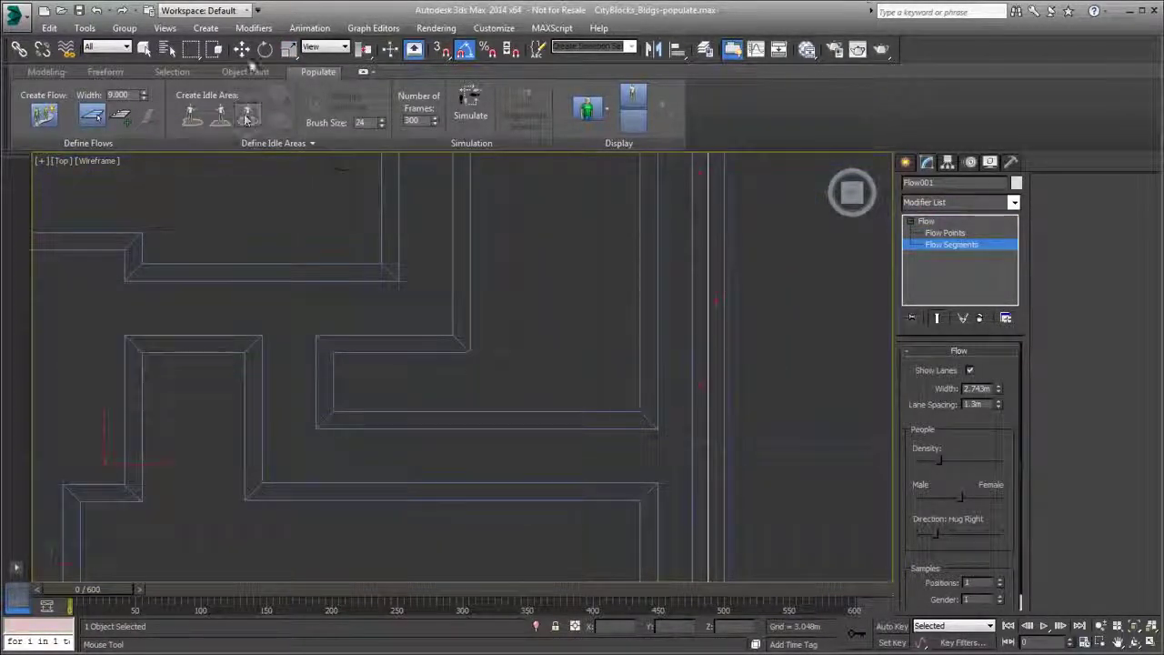
{"action": "left_click", "coordinate": [242, 50]}
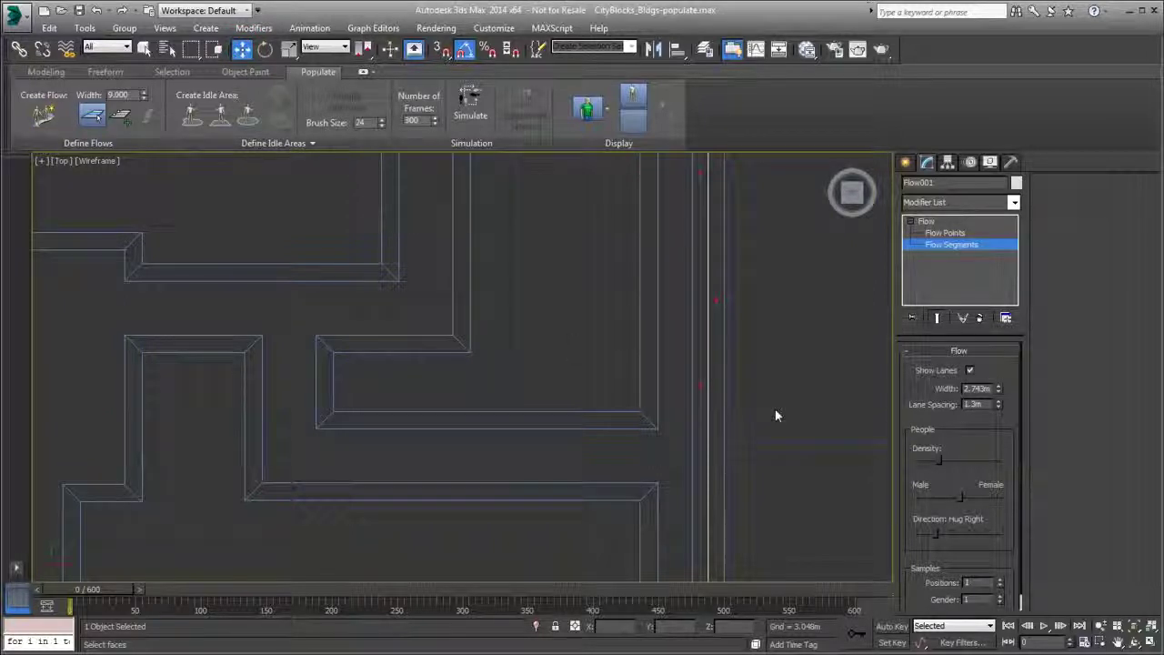
{"action": "scroll", "coordinate": [713, 415], "scroll_direction": "up", "scroll_amount": 2}
{"action": "scroll", "coordinate": [713, 421], "scroll_direction": "up", "scroll_amount": 3}
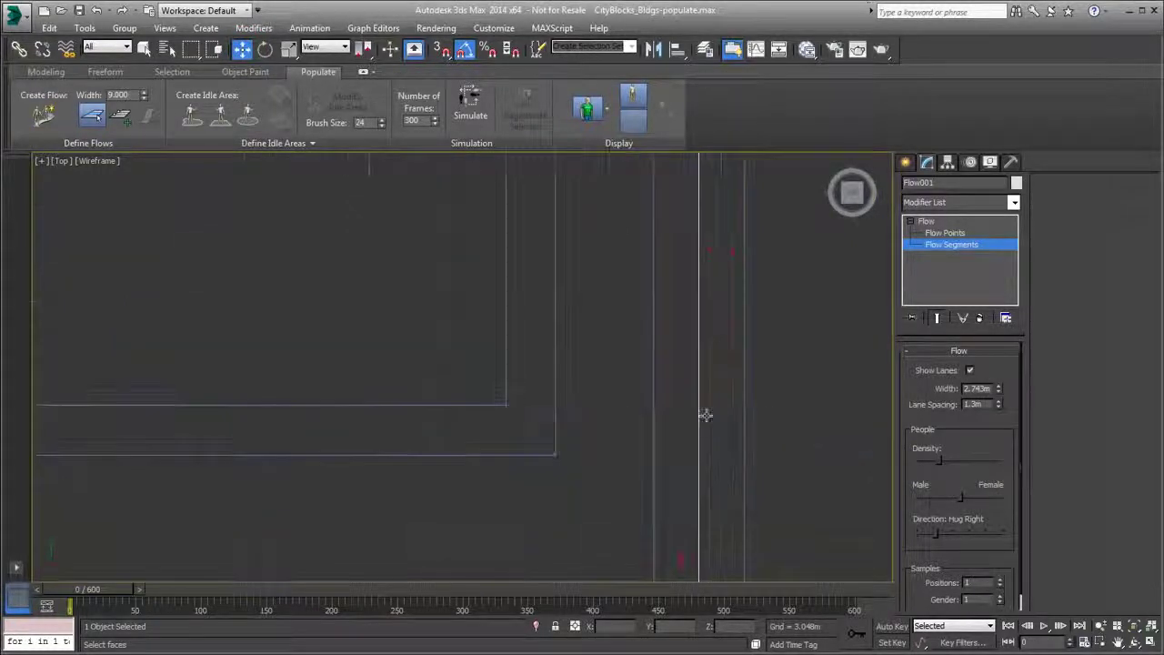
{"action": "left_click", "coordinate": [696, 421]}
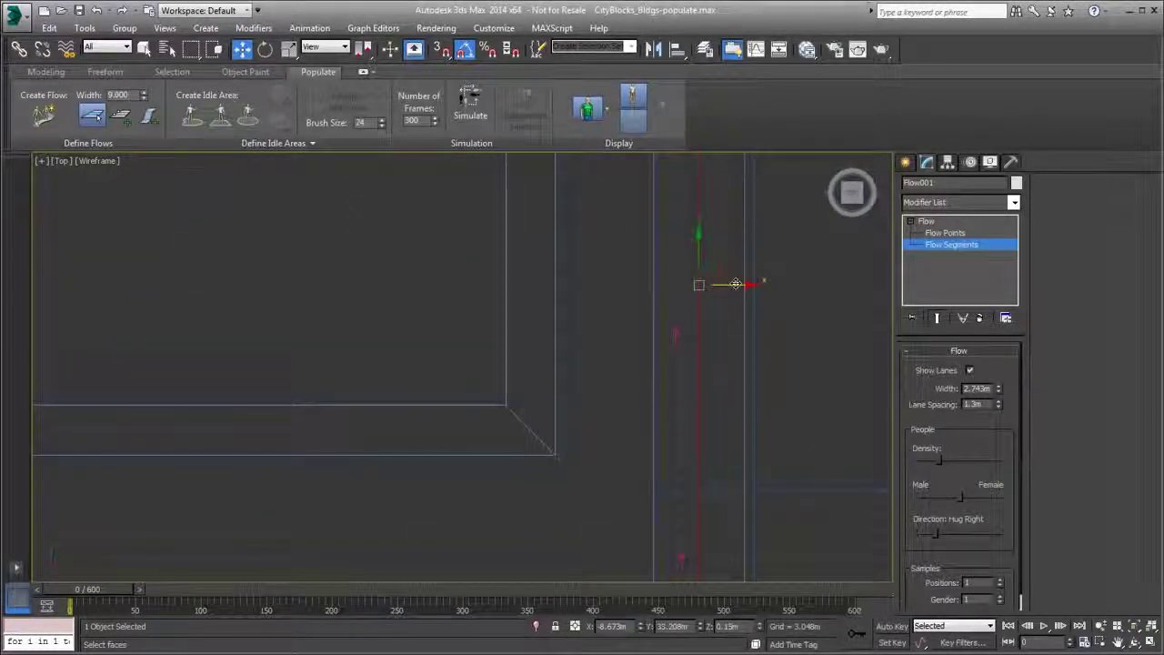
{"action": "left_click_drag", "start_coordinate": [736, 285], "coordinate": [738, 285]}
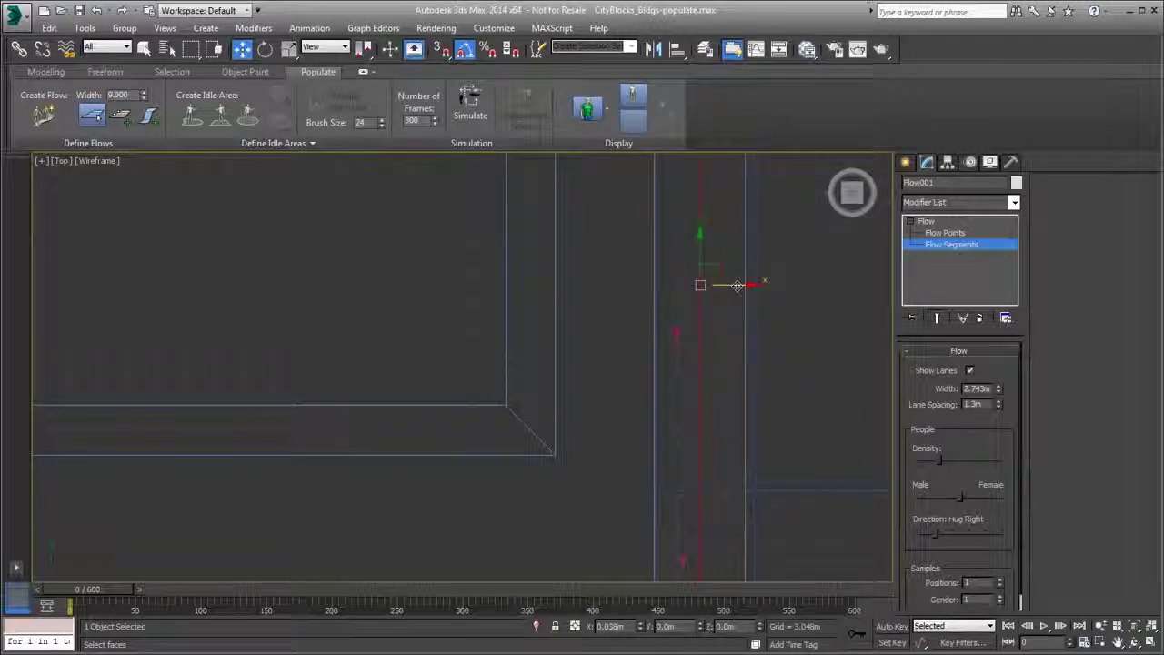
Step: Fine-tune the positions of the flow's upper and left segments to fit the sidewalk edges
{"action": "left_click_drag", "start_coordinate": [363, 50], "coordinate": [364, 73]}
{"action": "scroll", "coordinate": [522, 397], "scroll_direction": "down", "scroll_amount": 4}
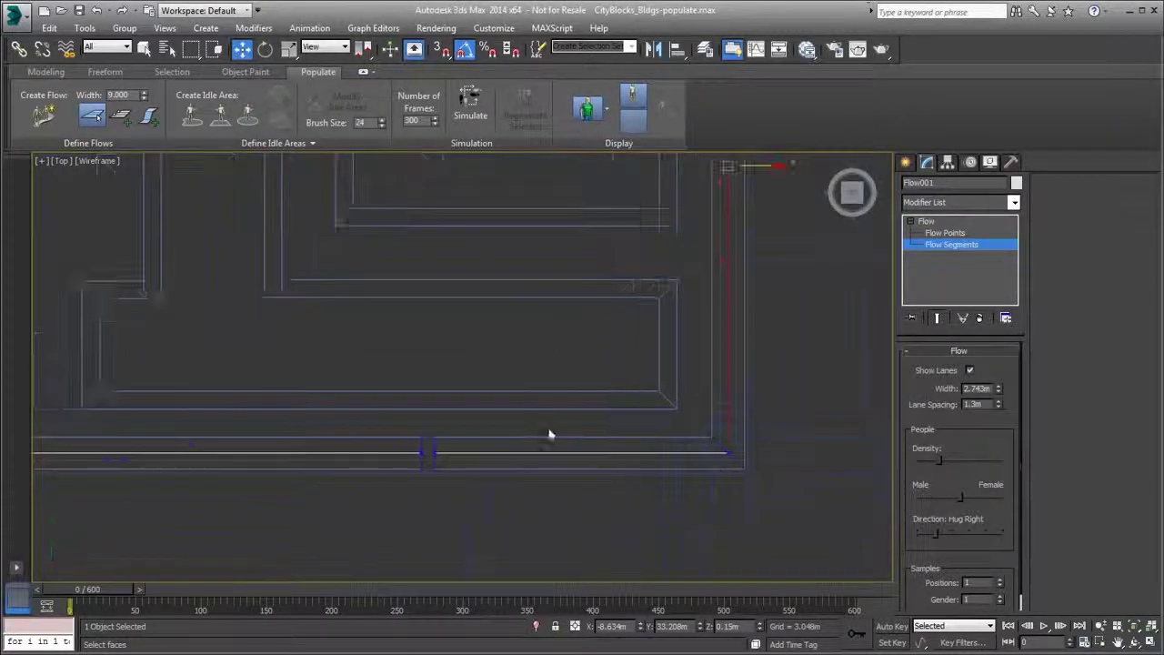
{"action": "scroll", "coordinate": [551, 226], "scroll_direction": "down", "scroll_amount": 2}
{"action": "scroll", "coordinate": [610, 327], "scroll_direction": "up", "scroll_amount": 6}
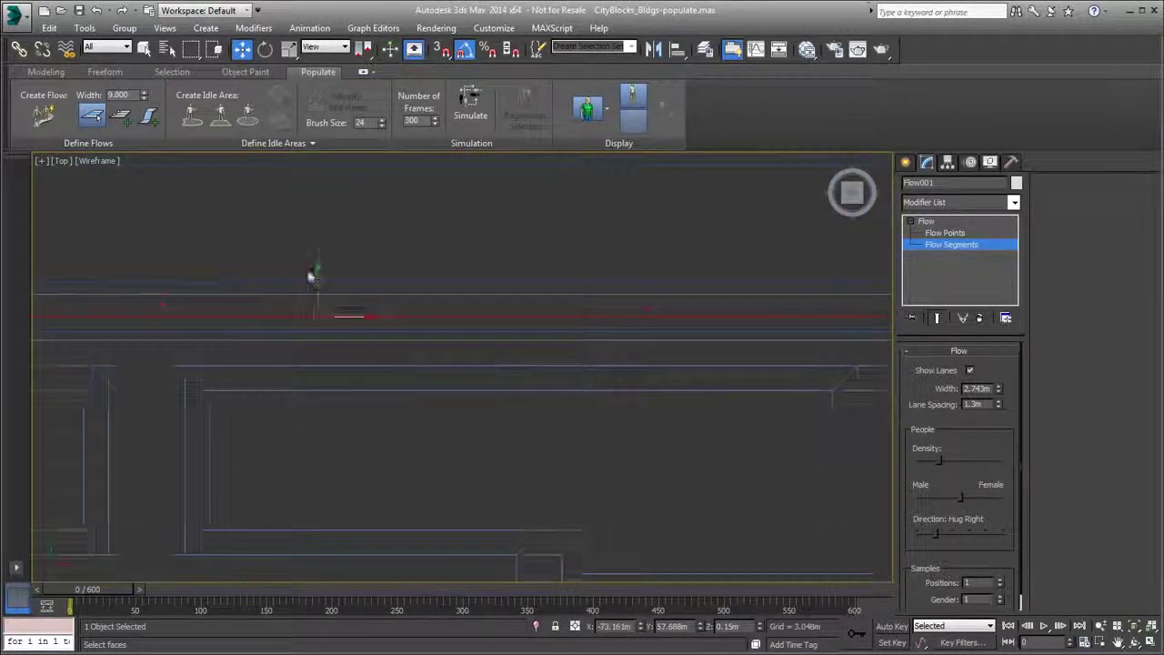
{"action": "left_click_drag", "start_coordinate": [316, 278], "coordinate": [315, 272]}
{"action": "middle_click_drag", "start_coordinate": [276, 344], "coordinate": [855, 200]}
{"action": "left_click", "coordinate": [475, 372]}
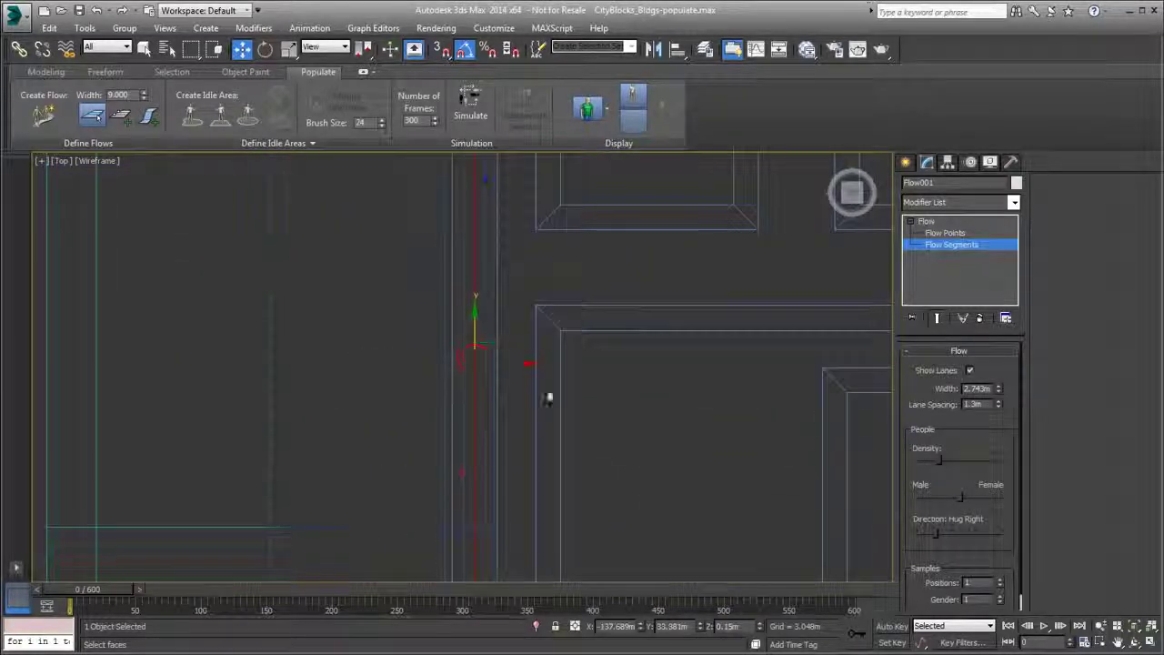
Step: Align the two lower flow segments on either side of the gap at a Y position of 8.728 m
{"action": "middle_click_drag", "start_coordinate": [549, 398], "coordinate": [210, 246]}
{"action": "scroll", "coordinate": [210, 246], "scroll_direction": "down", "scroll_amount": 3}
{"action": "middle_click_drag", "start_coordinate": [394, 384], "coordinate": [59, 382]}
{"action": "scroll", "coordinate": [733, 428], "scroll_direction": "up", "scroll_amount": 7}
{"action": "left_click", "coordinate": [519, 380]}
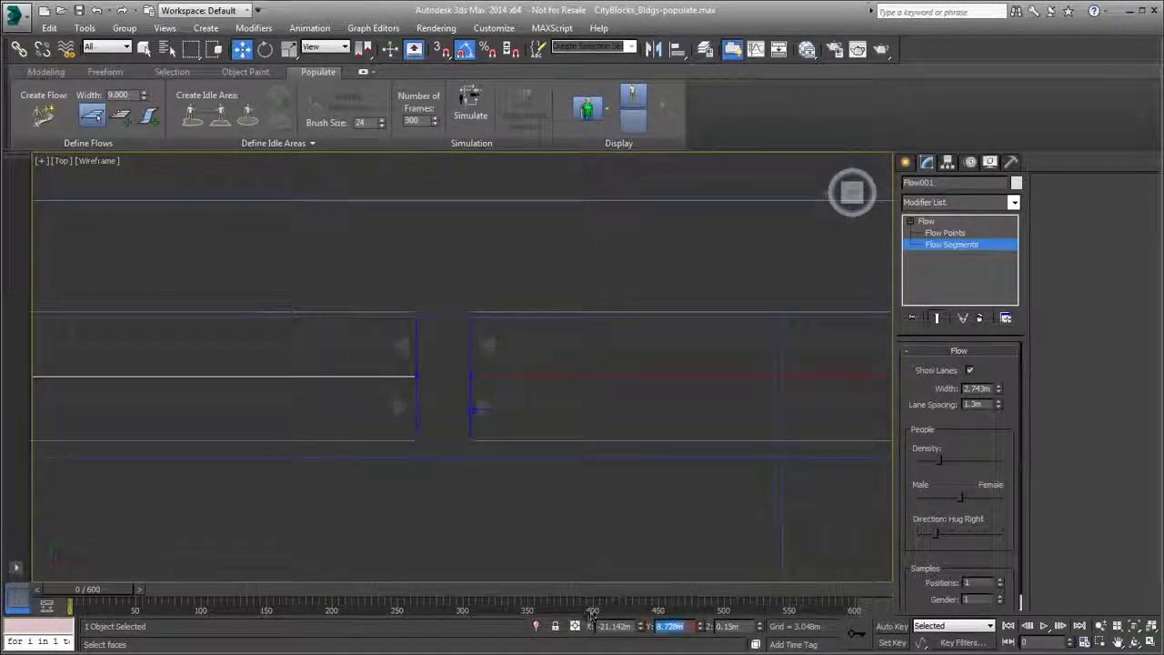
{"action": "left_click", "coordinate": [351, 376]}
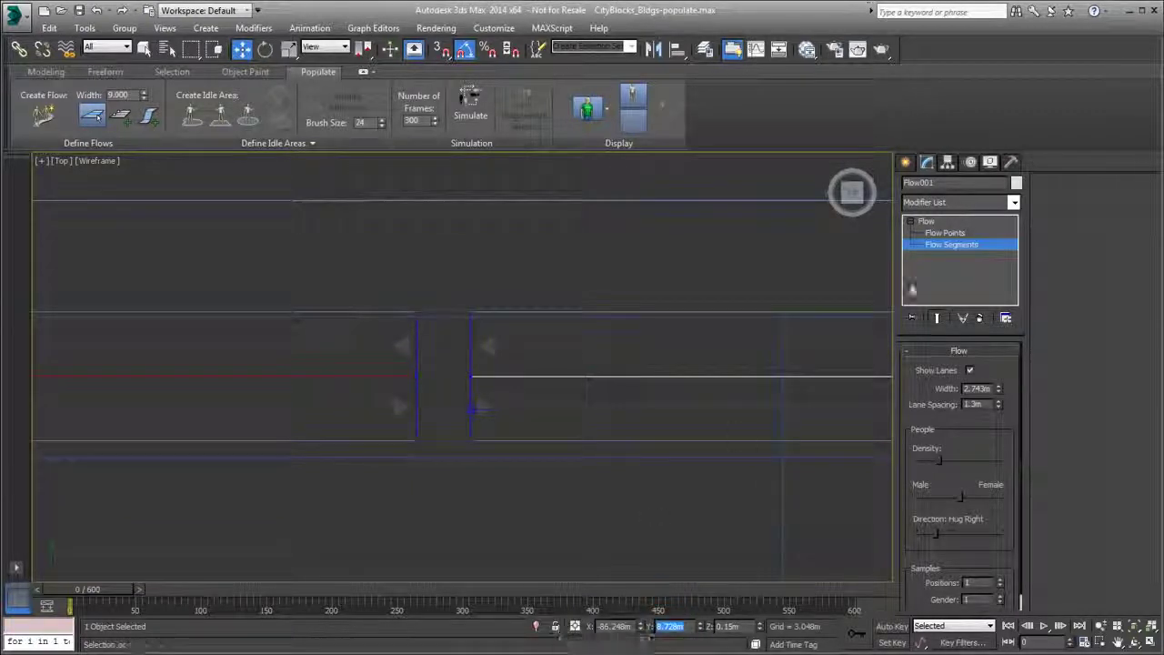
Step: At the Flow Points level, close the gap by giving the left open end point the right one's X position, -33.65 m
{"action": "key", "text": "1"}
{"action": "left_click_drag", "start_coordinate": [630, 627], "coordinate": [600, 627]}
{"action": "key", "text": "ctrl+c"}
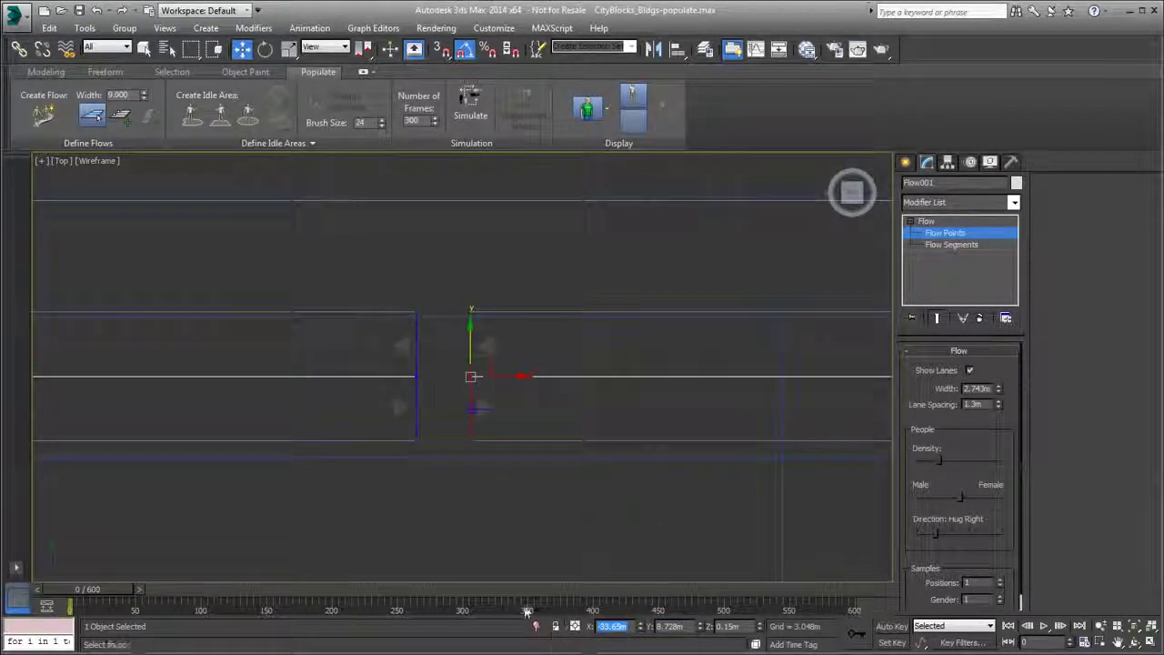
{"action": "left_click_drag", "start_coordinate": [439, 361], "coordinate": [407, 398]}
{"action": "left_click_drag", "start_coordinate": [635, 629], "coordinate": [558, 630]}
{"action": "key", "text": "ctrl+v"}
{"action": "key", "text": "Return"}
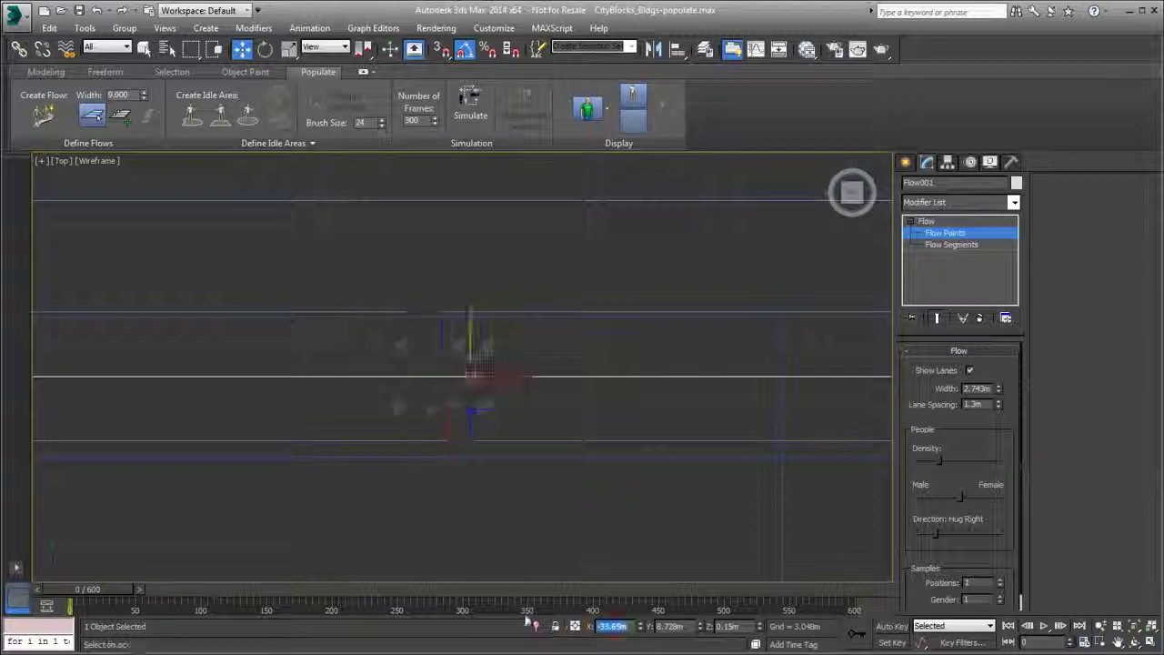
Step: Insert a flow point on the lower segment, just left of the flow's lower-right corner
{"action": "middle_click_drag", "start_coordinate": [371, 318], "coordinate": [440, 400]}
{"action": "scroll", "coordinate": [416, 393], "scroll_direction": "down", "scroll_amount": 6}
{"action": "scroll", "coordinate": [497, 463], "scroll_direction": "down", "scroll_amount": 3}
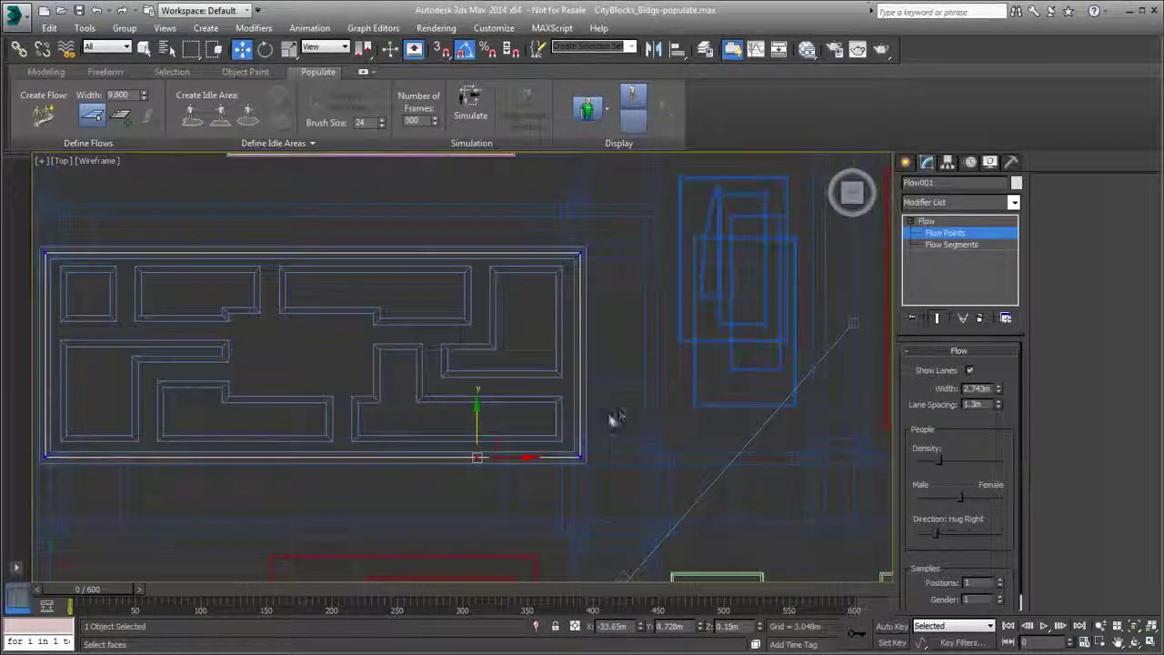
{"action": "scroll", "coordinate": [586, 473], "scroll_direction": "up", "scroll_amount": 4}
{"action": "scroll", "coordinate": [543, 431], "scroll_direction": "up", "scroll_amount": 3}
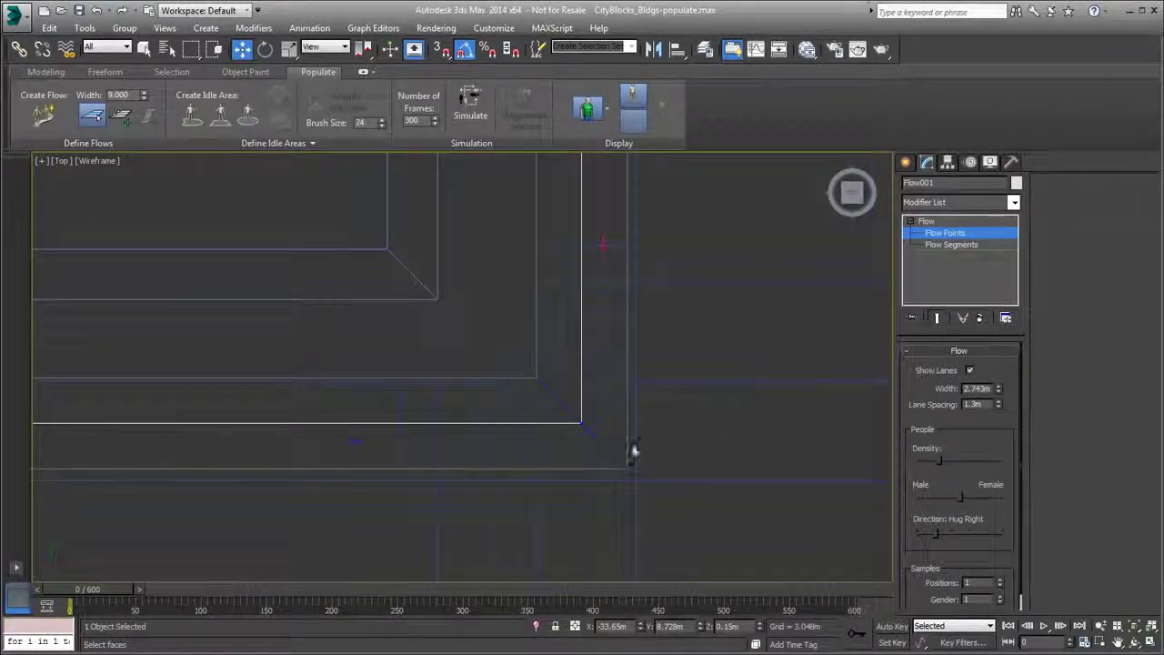
{"action": "mouse_move", "coordinate": [663, 407]}
{"action": "middle_mouse_down"}
{"action": "mouse_move", "coordinate": [669, 438]}
{"action": "mouse_move", "coordinate": [654, 416]}
{"action": "middle_mouse_up"}
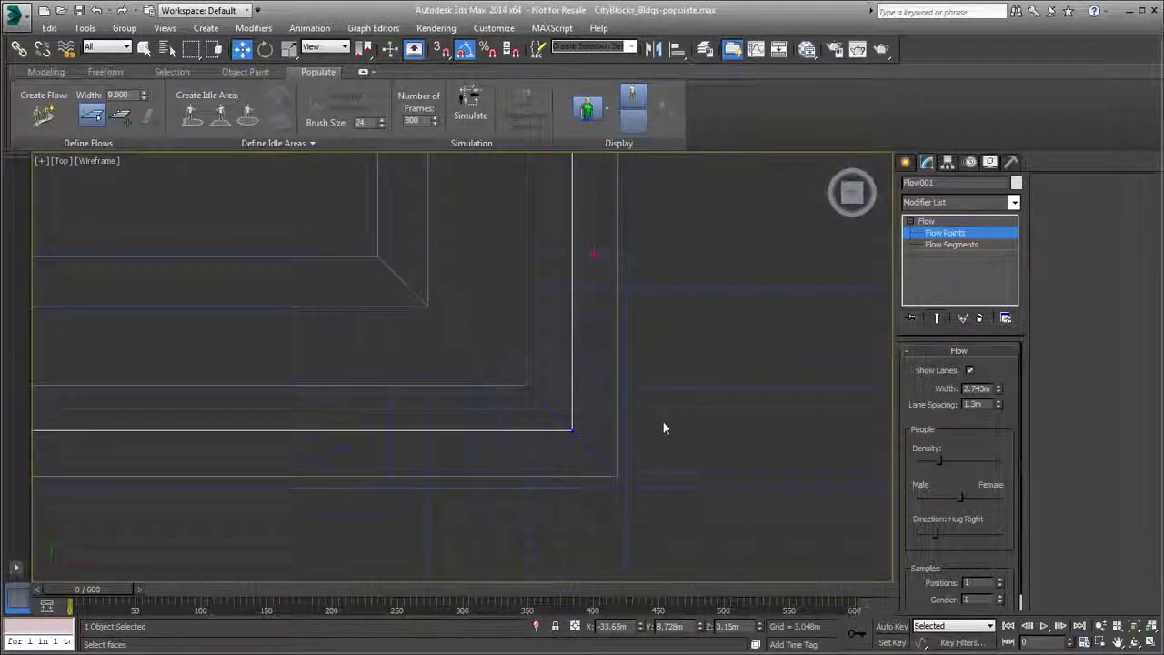
{"action": "left_click", "coordinate": [123, 126]}
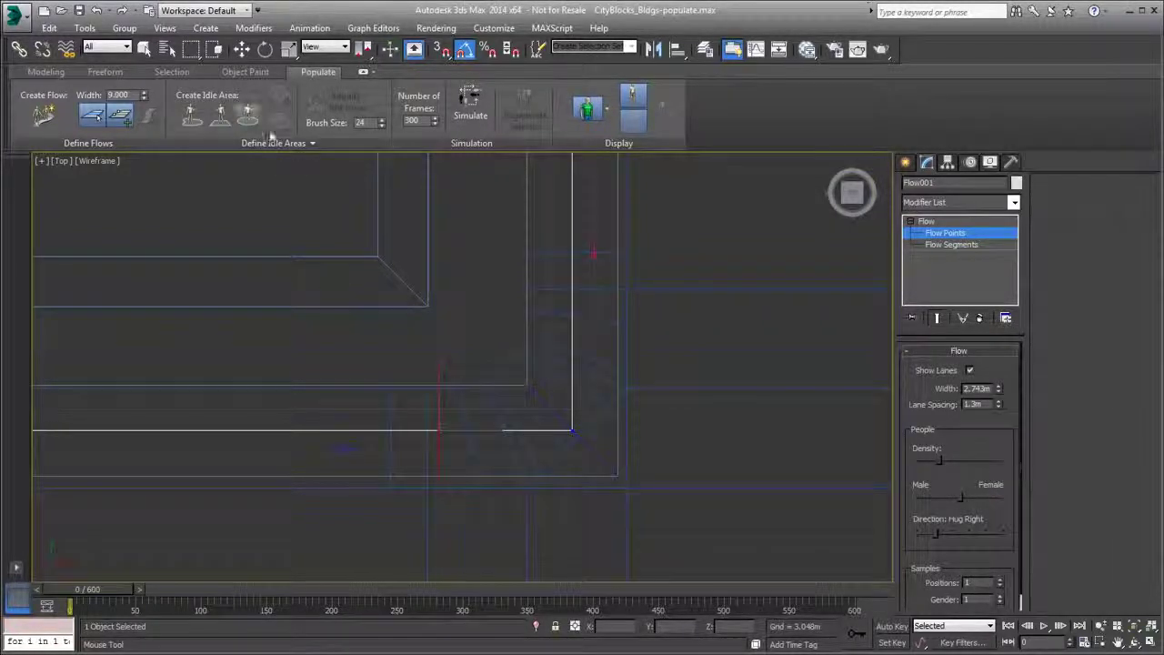
{"action": "left_click", "coordinate": [241, 49]}
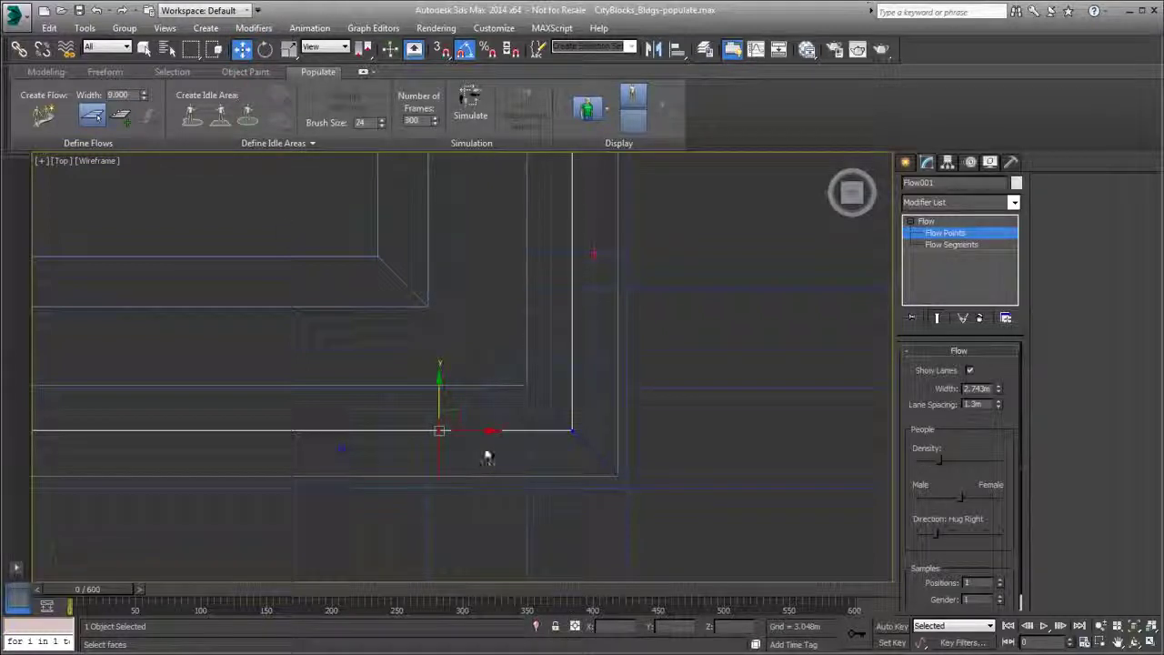
{"action": "left_click_drag", "start_coordinate": [478, 432], "coordinate": [487, 438]}
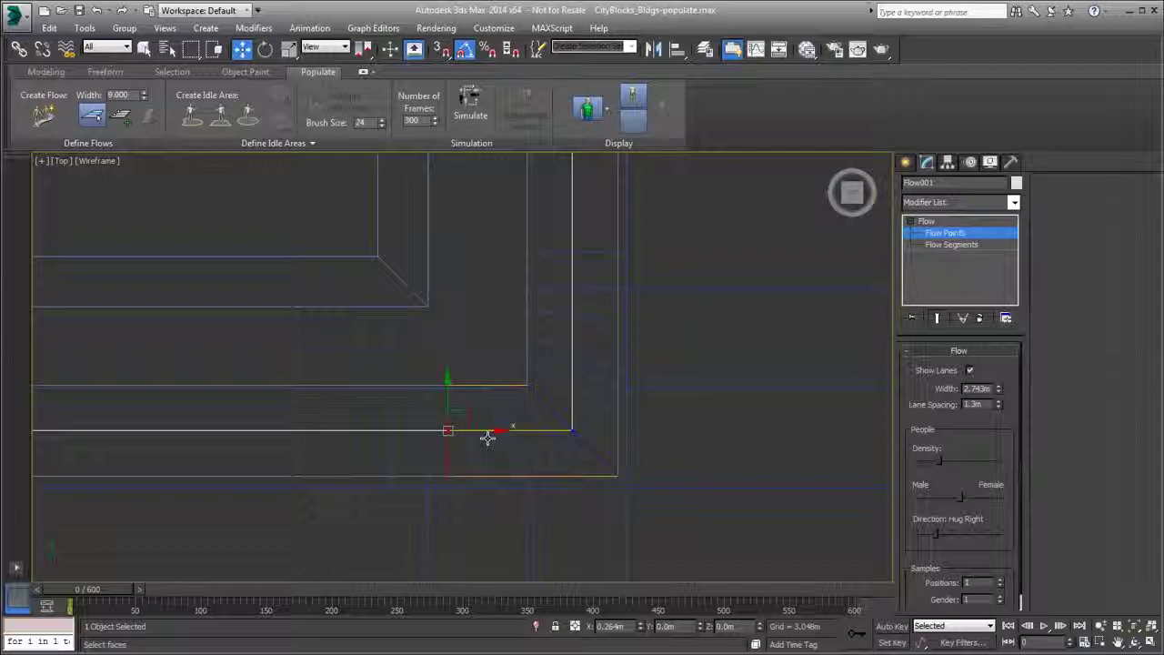
{"action": "key", "text": "F3"}
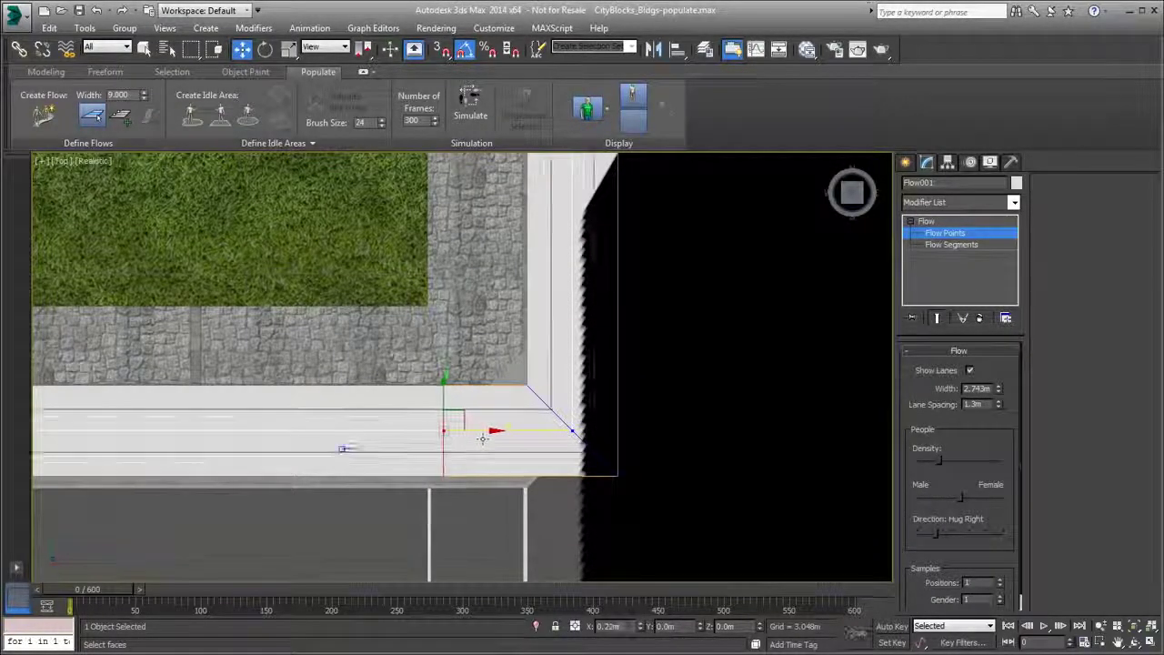
{"action": "left_click_drag", "start_coordinate": [480, 438], "coordinate": [479, 438]}
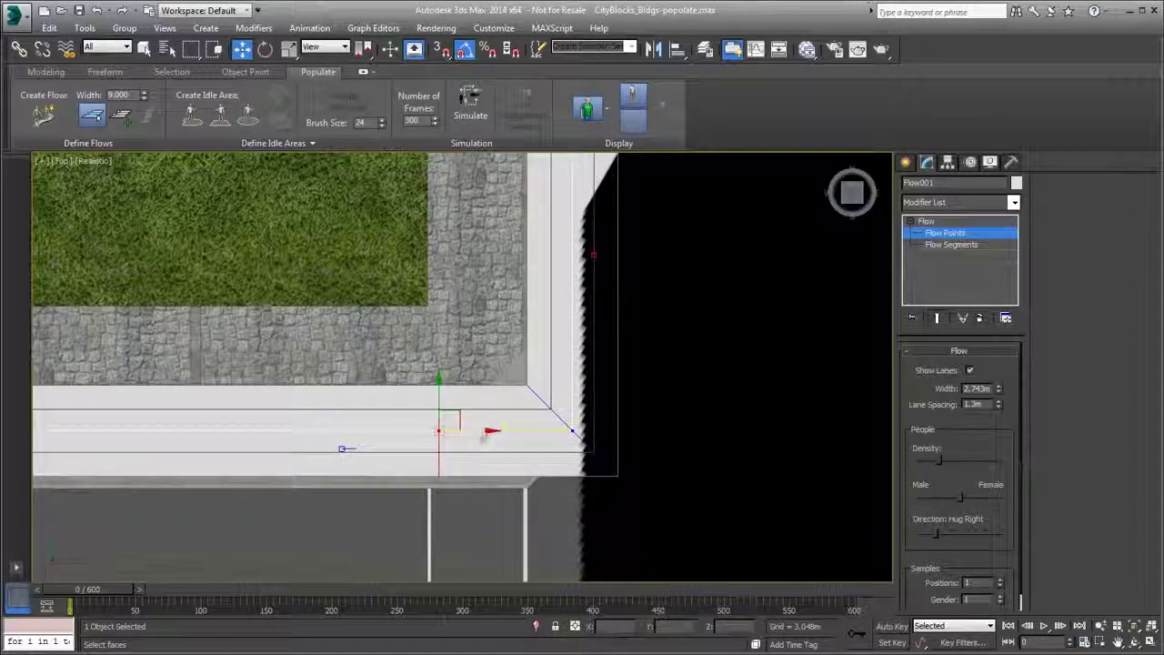
{"action": "key", "text": "F3"}
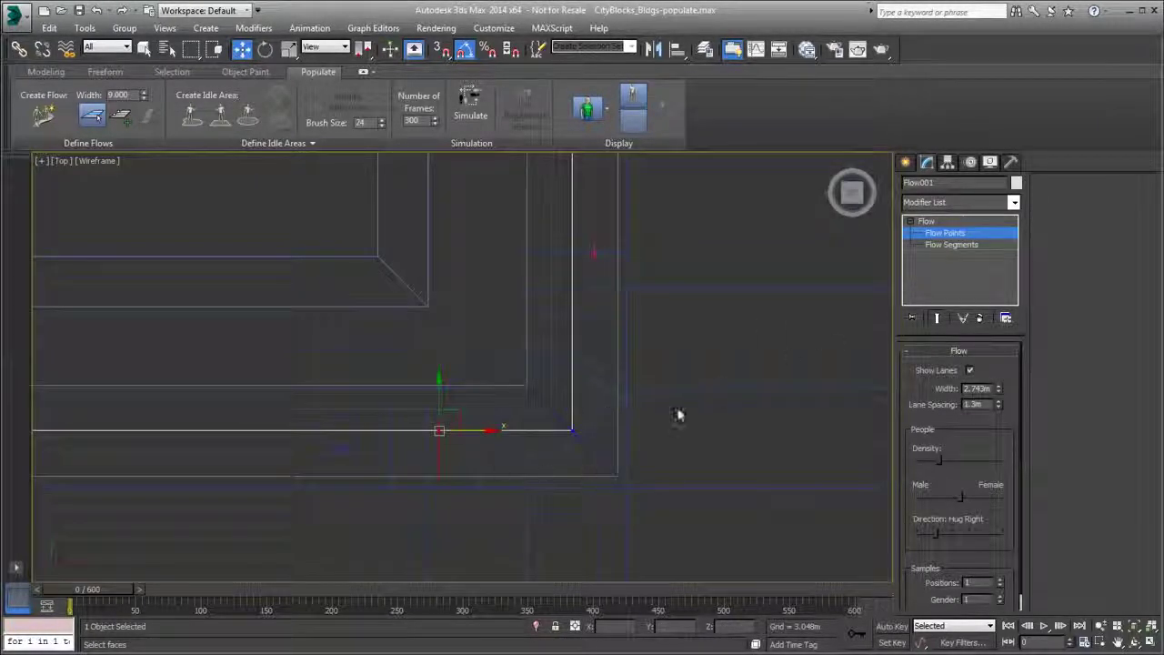
Step: Bevel the flow's lower-right corner by raising the corner point to about Y 11.34 m and sliding the inserted point nearer the corner
{"action": "left_click_drag", "start_coordinate": [572, 430], "coordinate": [572, 338]}
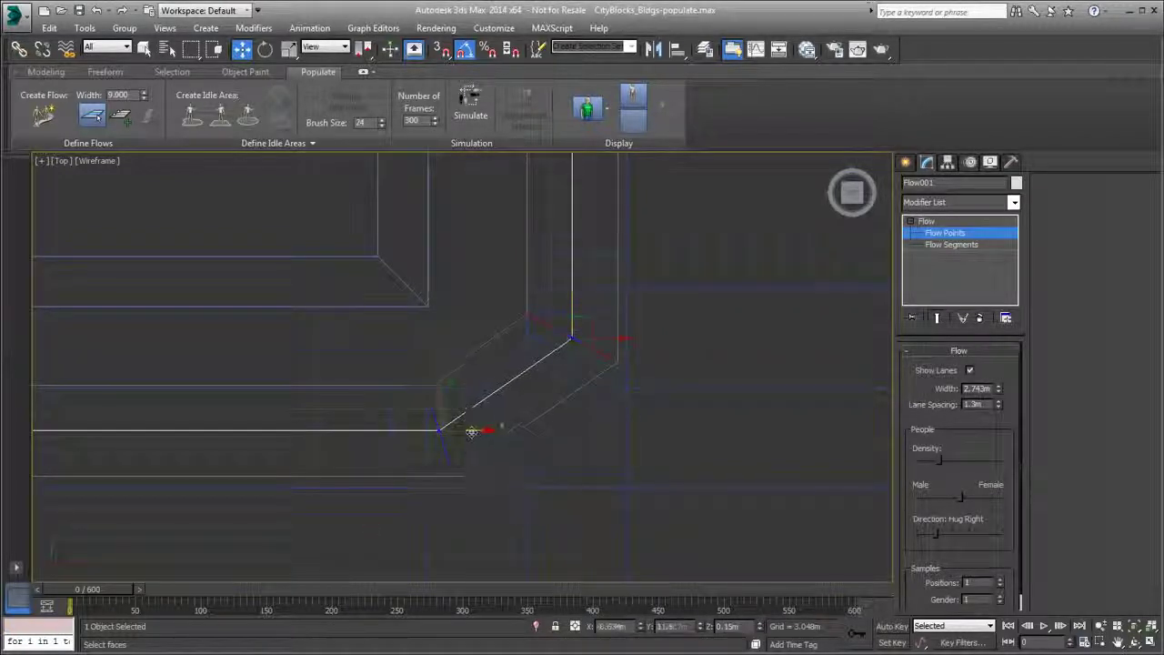
{"action": "left_click_drag", "start_coordinate": [470, 431], "coordinate": [522, 433]}
{"action": "left_click", "coordinate": [572, 338]}
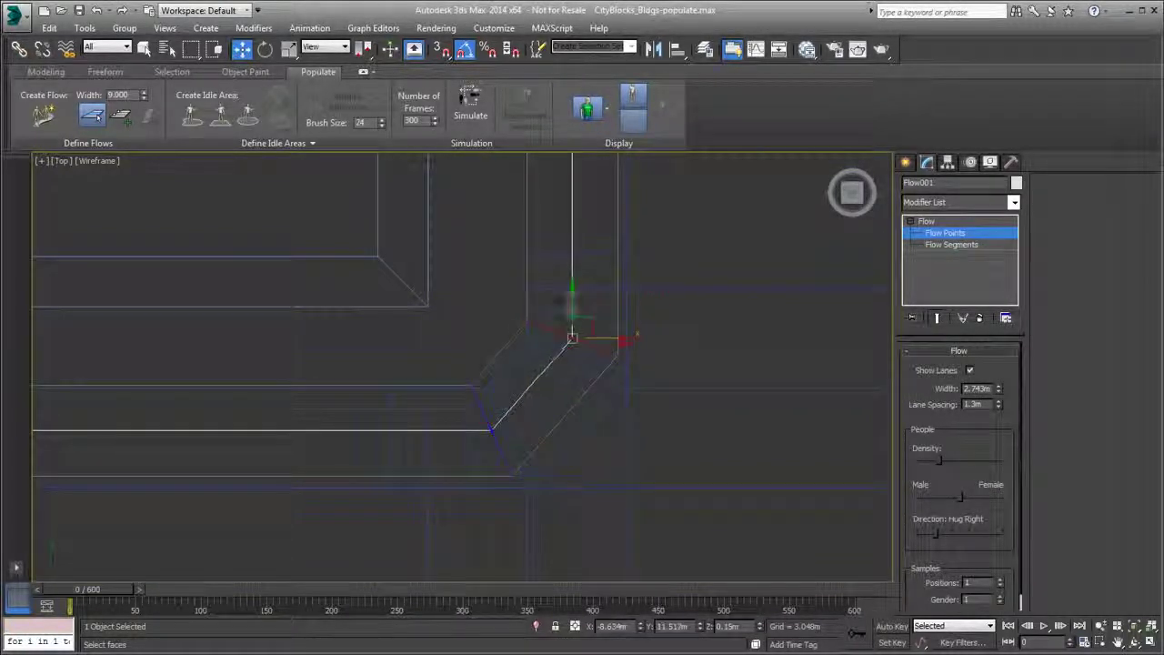
{"action": "left_click_drag", "start_coordinate": [572, 305], "coordinate": [573, 310]}
{"action": "left_click", "coordinate": [491, 430]}
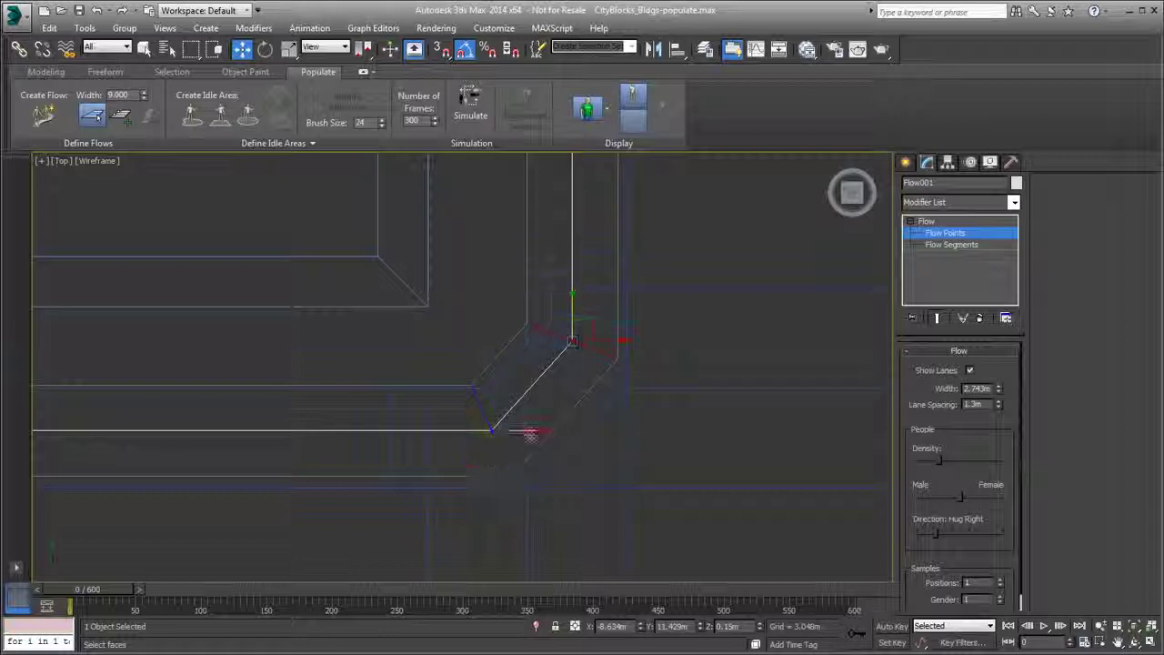
{"action": "left_click_drag", "start_coordinate": [530, 431], "coordinate": [527, 432]}
{"action": "left_click", "coordinate": [572, 341]}
{"action": "left_click_drag", "start_coordinate": [573, 308], "coordinate": [573, 310]}
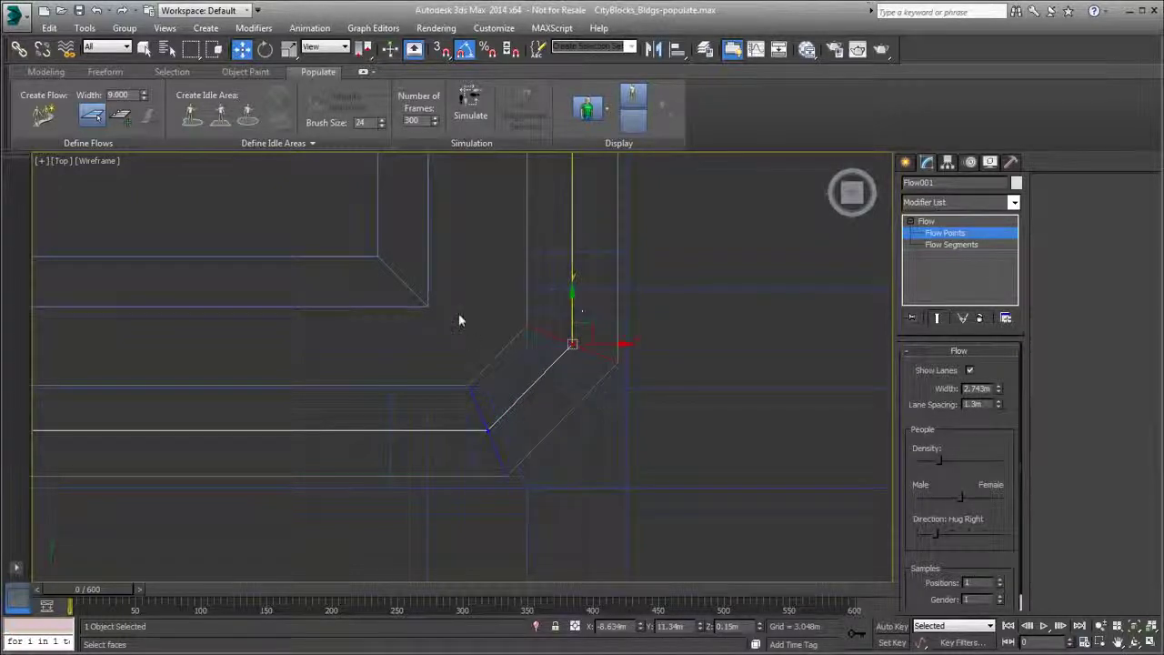
Step: Bevel the flow's upper-right corner by adding a point below it, sliding the corner point inward and raising the added point
{"action": "scroll", "coordinate": [499, 263], "scroll_direction": "down", "scroll_amount": 3}
{"action": "scroll", "coordinate": [509, 300], "scroll_direction": "up", "scroll_amount": 3}
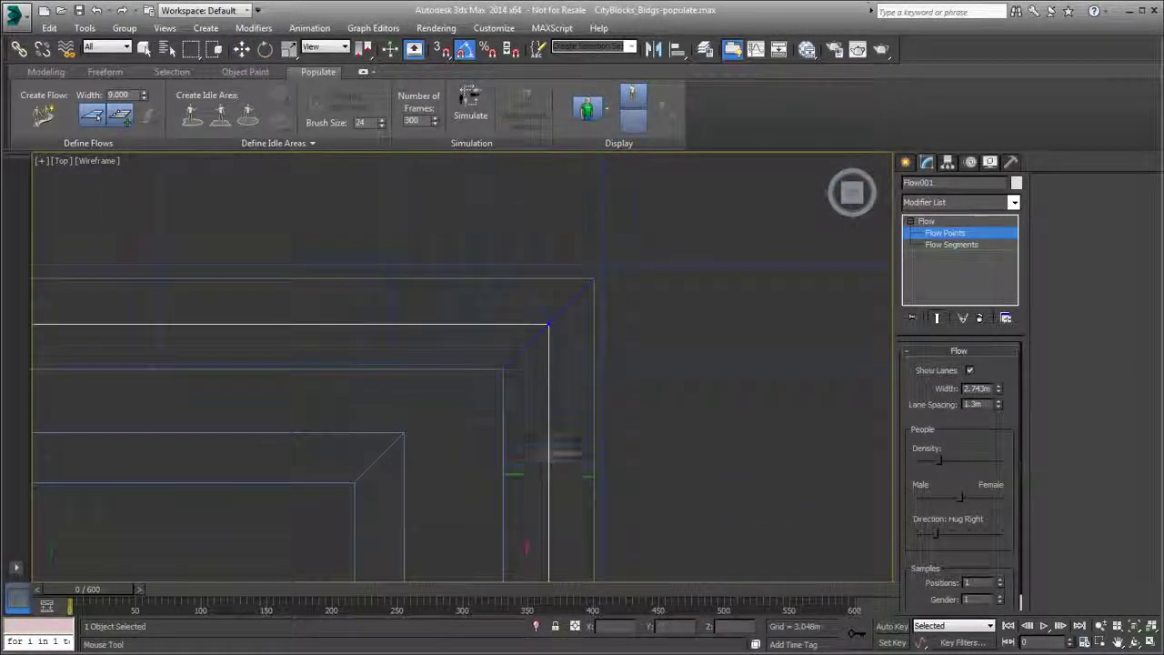
{"action": "left_click", "coordinate": [548, 324]}
{"action": "left_click_drag", "start_coordinate": [568, 325], "coordinate": [474, 325]}
{"action": "left_click", "coordinate": [547, 451]}
{"action": "left_click_drag", "start_coordinate": [548, 434], "coordinate": [548, 397]}
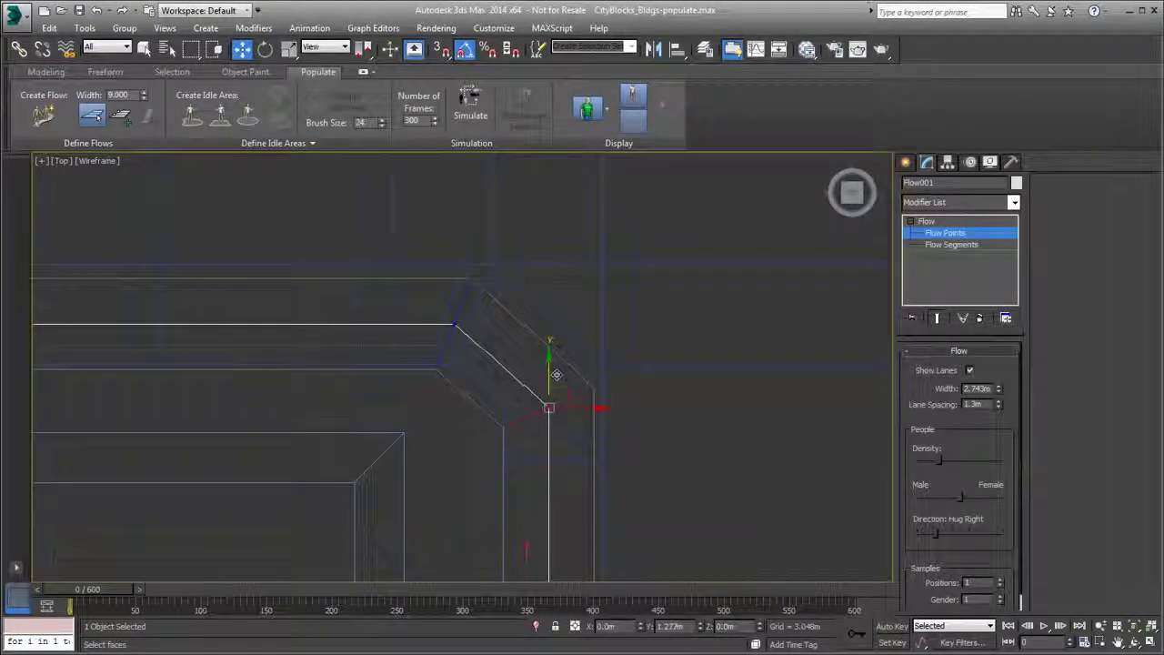
{"action": "left_click", "coordinate": [454, 324]}
{"action": "left_click_drag", "start_coordinate": [489, 325], "coordinate": [502, 325]}
{"action": "left_click", "coordinate": [549, 411]}
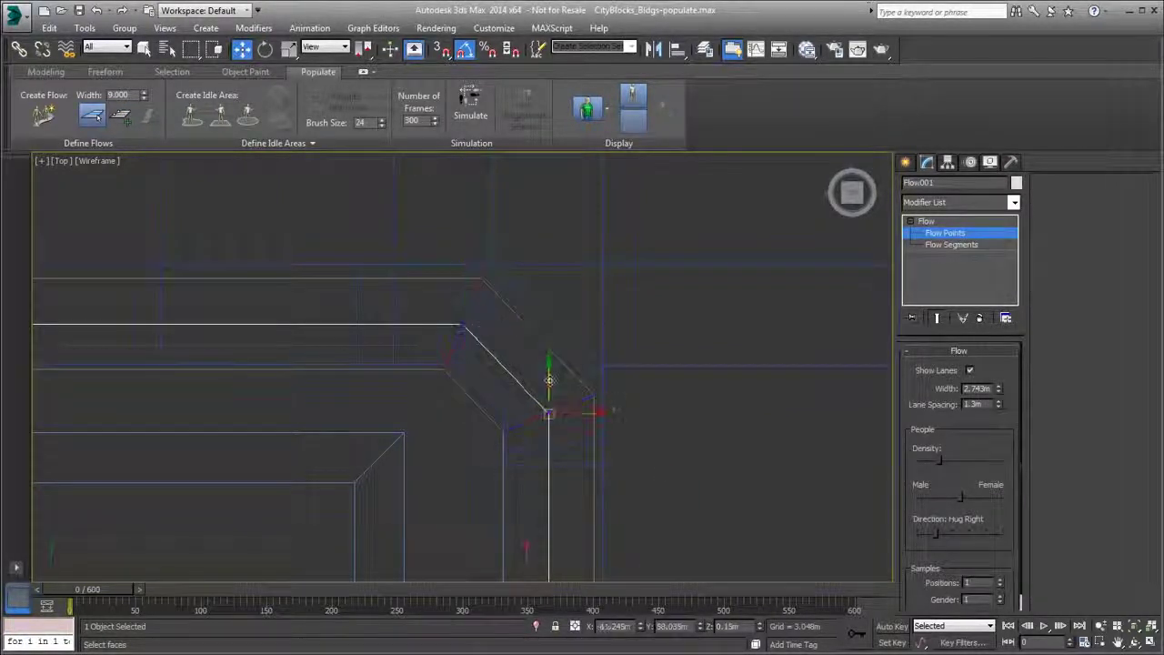
{"action": "left_click_drag", "start_coordinate": [548, 382], "coordinate": [549, 377]}
Step: Insert a flow point on the left vertical segment, a short distance below the flow's upper-left corner
{"action": "scroll", "coordinate": [537, 385], "scroll_direction": "down", "scroll_amount": 5}
{"action": "scroll", "coordinate": [369, 349], "scroll_direction": "up", "scroll_amount": 5}
{"action": "left_click", "coordinate": [121, 116]}
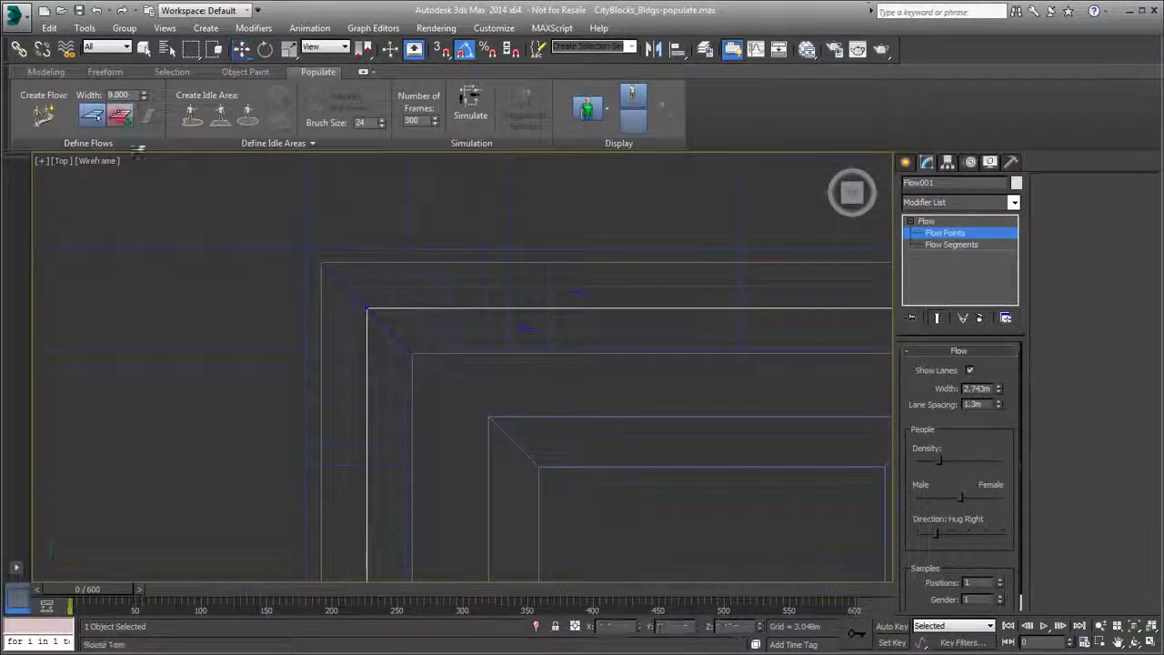
{"action": "left_click", "coordinate": [368, 442]}
{"action": "right_click", "coordinate": [367, 441]}
Step: Bevel the upper-left corner by moving the corner point right to about X -134.94 m and raising the inserted point
{"action": "left_click", "coordinate": [367, 309]}
{"action": "left_click_drag", "start_coordinate": [404, 310], "coordinate": [500, 320]}
{"action": "left_click", "coordinate": [367, 442]}
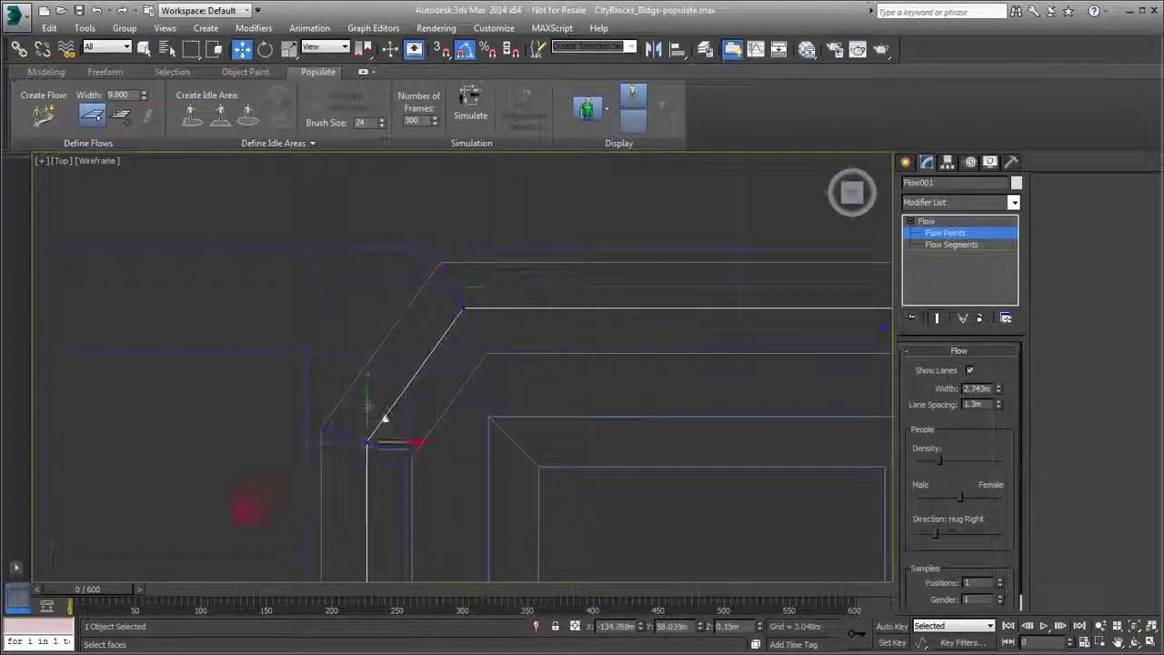
{"action": "left_click_drag", "start_coordinate": [370, 401], "coordinate": [372, 345]}
{"action": "left_click", "coordinate": [463, 310]}
{"action": "left_click_drag", "start_coordinate": [505, 308], "coordinate": [497, 307]}
{"action": "left_click", "coordinate": [278, 447]}
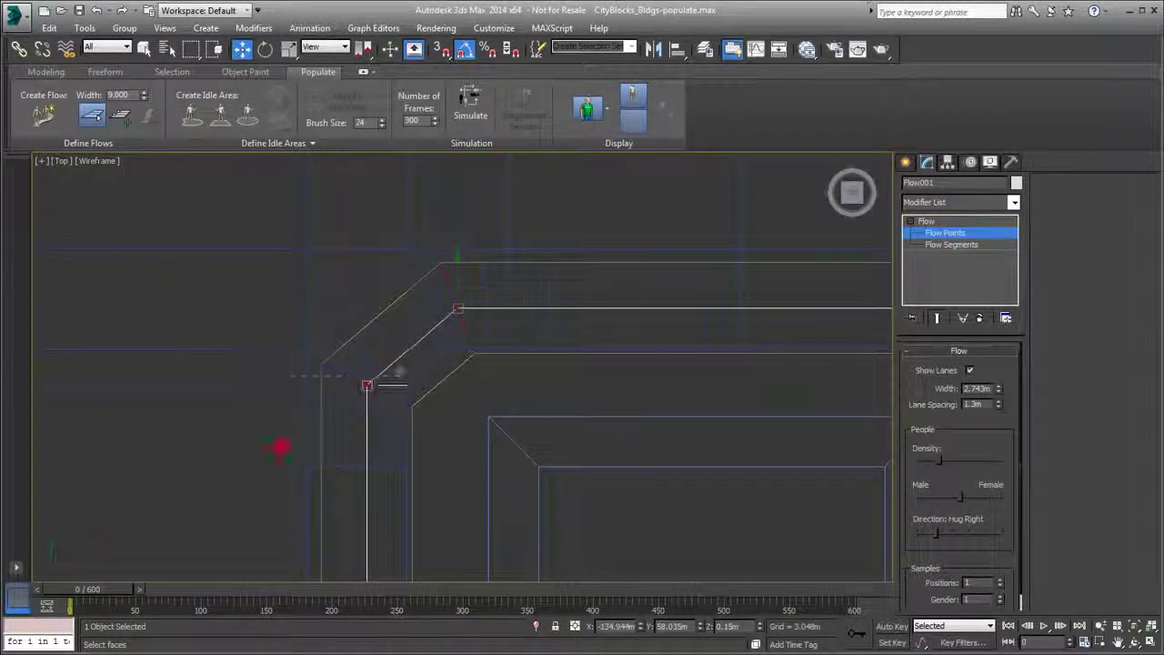
{"action": "left_click", "coordinate": [367, 385]}
Step: Insert a flow point on the left vertical segment, a short distance above the flow's lower-left corner
{"action": "scroll", "coordinate": [366, 385], "scroll_direction": "down", "scroll_amount": 3}
{"action": "scroll", "coordinate": [364, 364], "scroll_direction": "up", "scroll_amount": 4}
{"action": "left_click", "coordinate": [117, 122]}
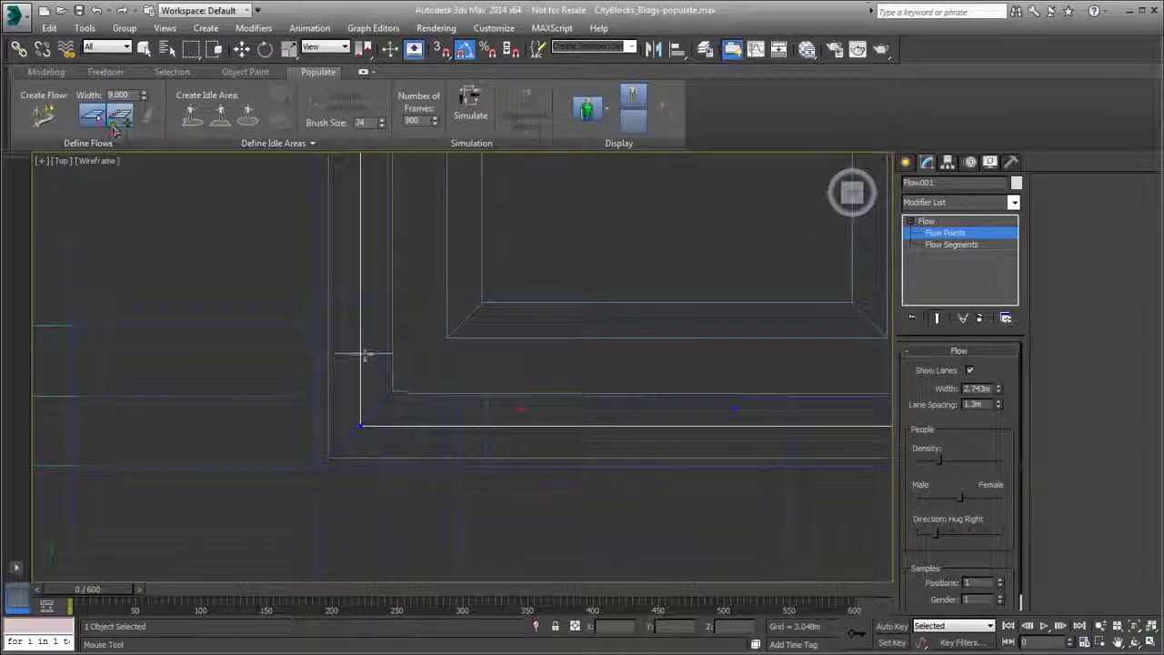
{"action": "key", "text": "w"}
Step: Bevel the lower-left corner by moving the corner point right to about X -134.83 m and lowering the inserted point
{"action": "left_click", "coordinate": [361, 425]}
{"action": "left_click_drag", "start_coordinate": [393, 427], "coordinate": [451, 428]}
{"action": "left_click", "coordinate": [361, 328]}
{"action": "left_click_drag", "start_coordinate": [363, 284], "coordinate": [365, 317]}
{"action": "left_click", "coordinate": [419, 425]}
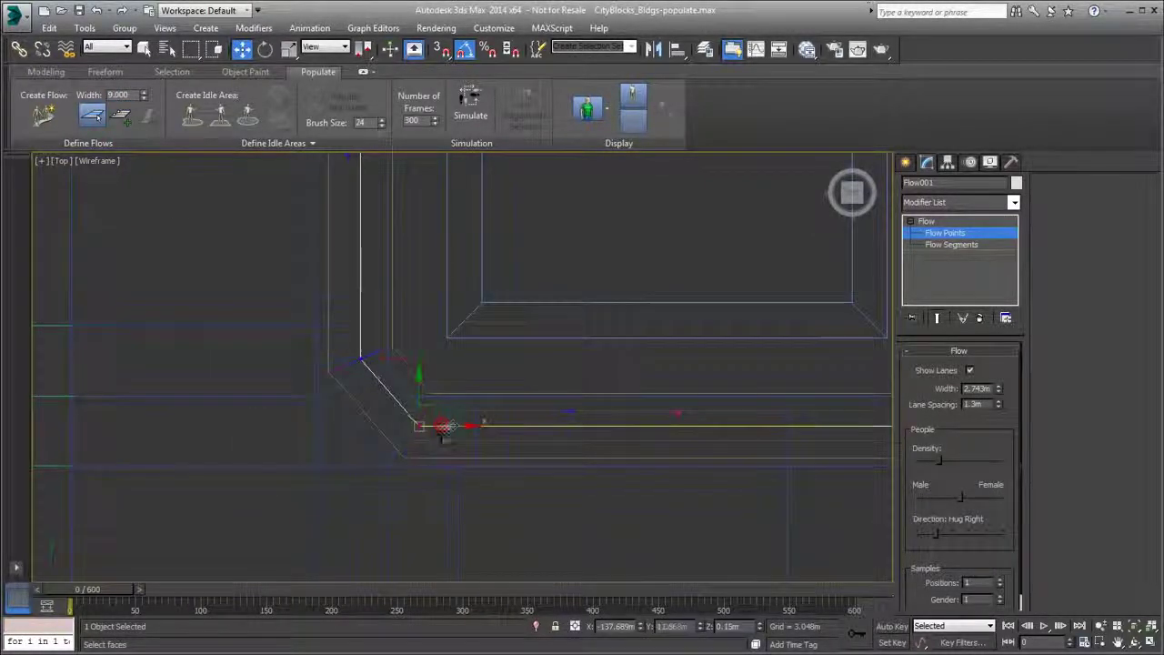
{"action": "left_click_drag", "start_coordinate": [446, 430], "coordinate": [458, 429]}
{"action": "left_click", "coordinate": [360, 359]}
{"action": "left_click_drag", "start_coordinate": [362, 321], "coordinate": [361, 333]}
{"action": "left_click", "coordinate": [430, 426]}
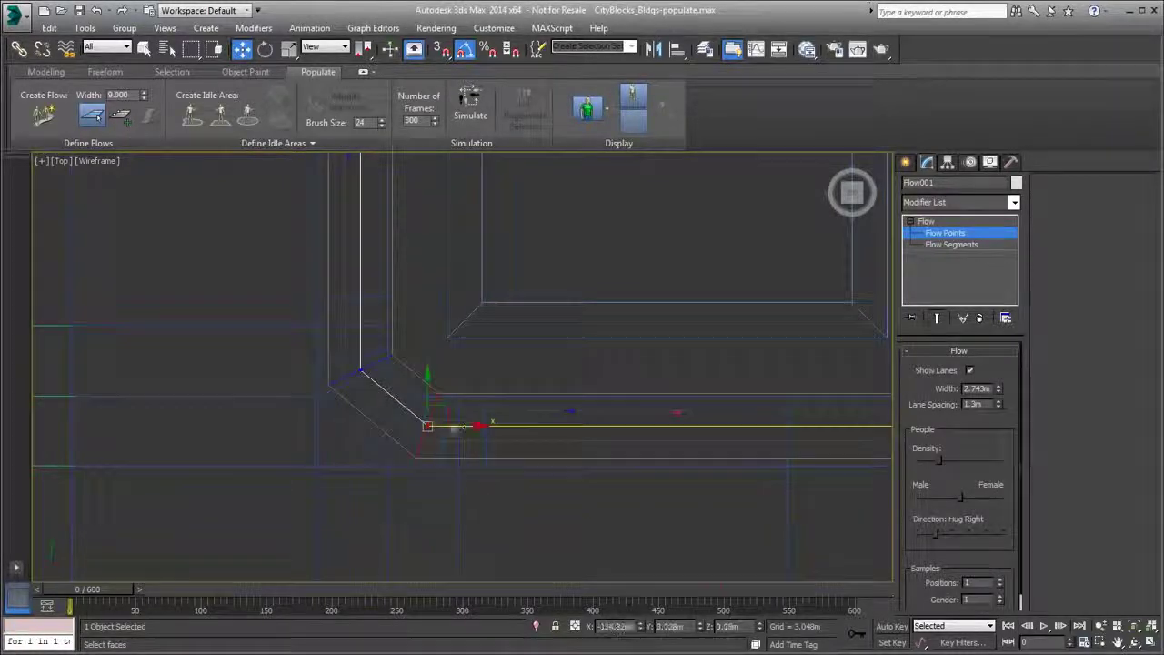
Step: Leave the flow point level and check the whole flow against the sidewalk in shaded display
{"action": "scroll", "coordinate": [482, 422], "scroll_direction": "down", "scroll_amount": 10}
{"action": "scroll", "coordinate": [490, 492], "scroll_direction": "up", "scroll_amount": 4}
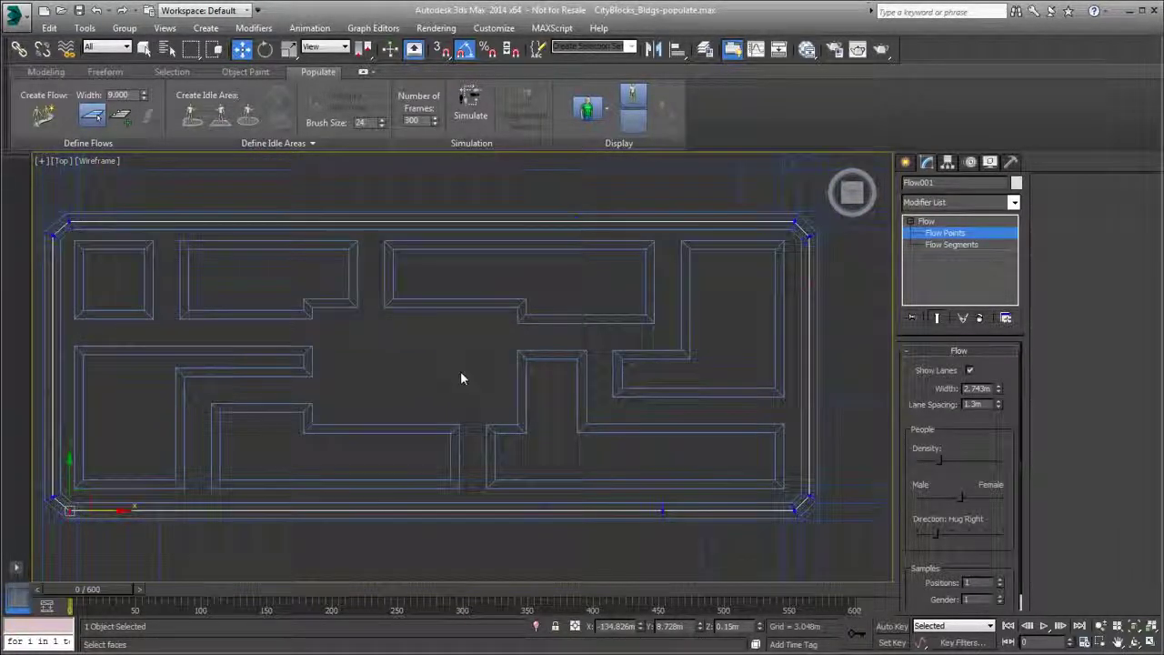
{"action": "left_click", "coordinate": [946, 235]}
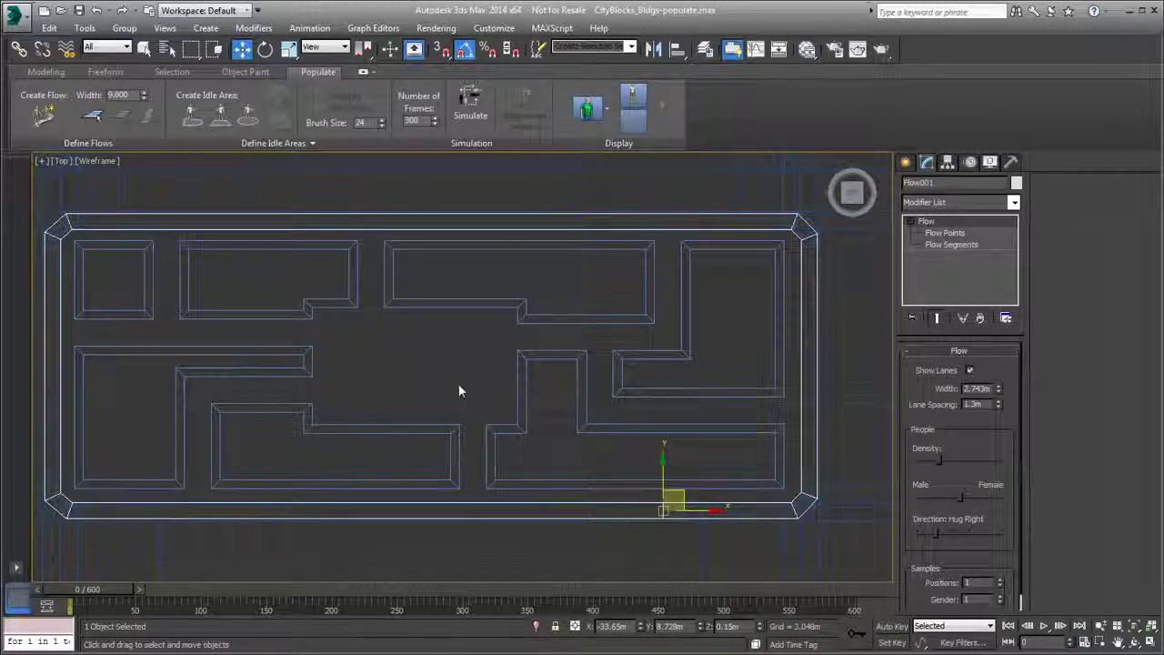
{"action": "key", "text": "F3"}
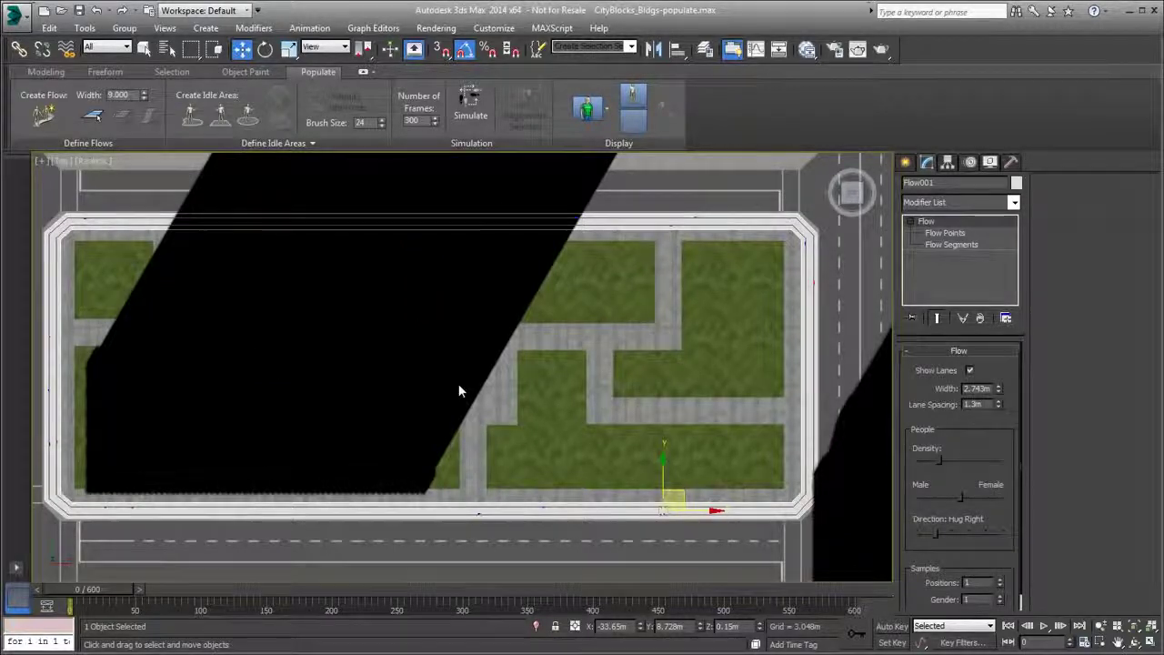
{"action": "key", "text": "F3"}
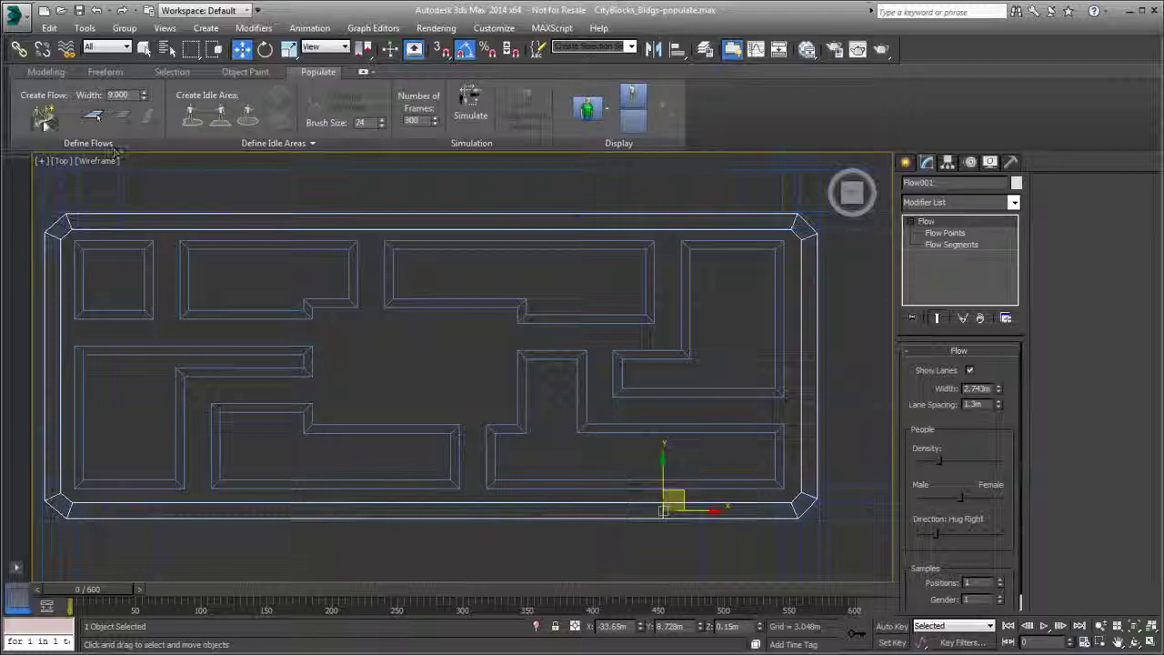
Step: Draw a straight vertical flow up the path between the two upper-middle lawns and across the upper sidewalk flow
{"action": "left_click", "coordinate": [44, 117]}
{"action": "middle_click_drag", "start_coordinate": [340, 262], "coordinate": [450, 370]}
{"action": "scroll", "coordinate": [396, 335], "scroll_direction": "up", "scroll_amount": 4}
{"action": "scroll", "coordinate": [455, 347], "scroll_direction": "up", "scroll_amount": 2}
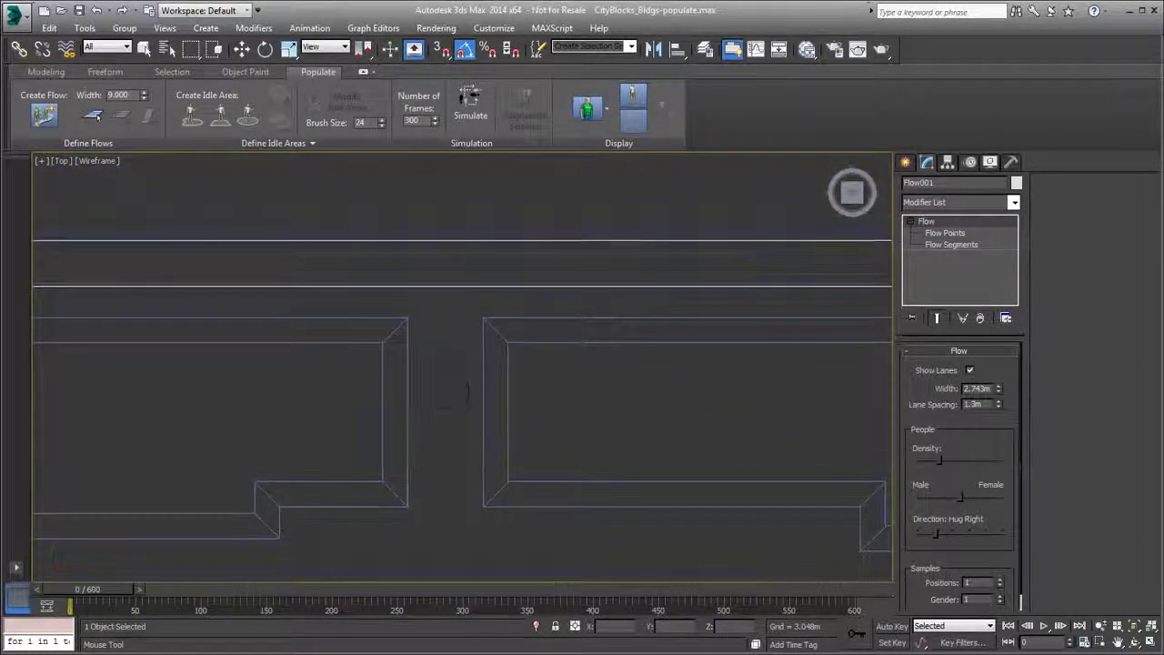
{"action": "left_click", "coordinate": [443, 503]}
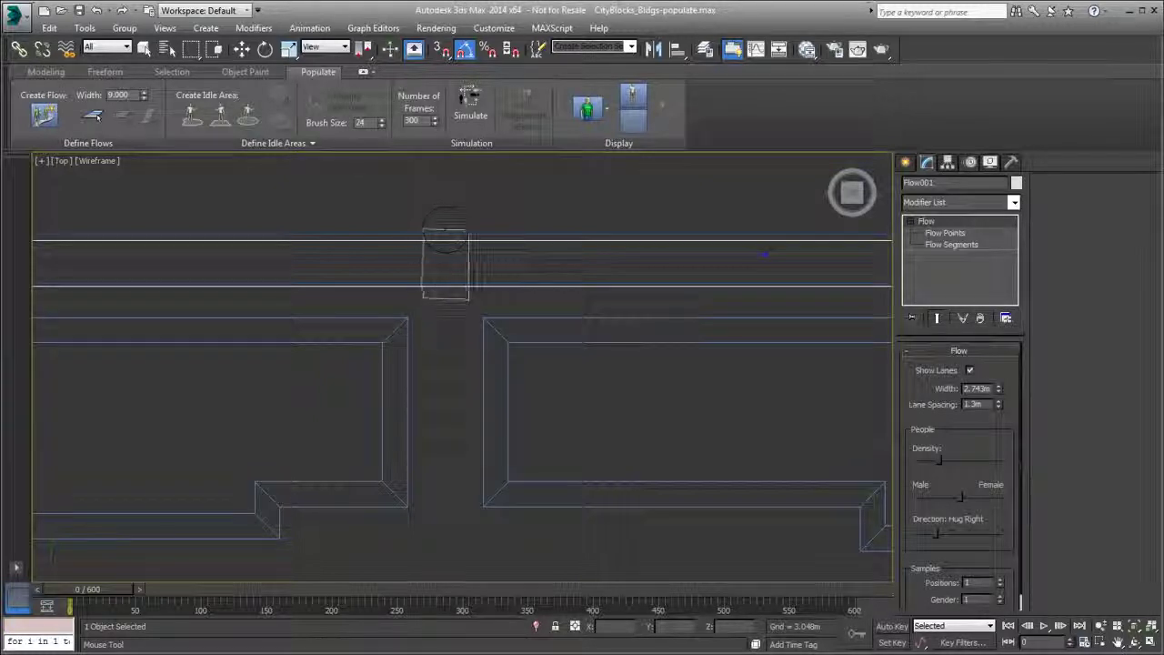
{"action": "right_click", "coordinate": [446, 227]}
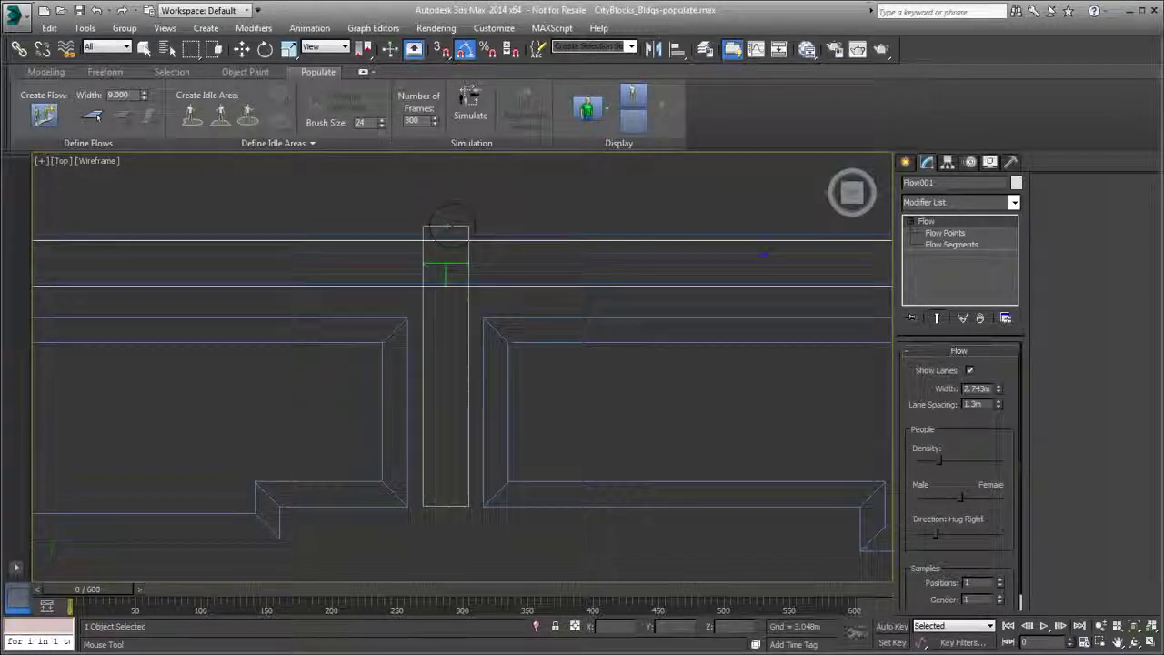
{"action": "left_click", "coordinate": [444, 225]}
{"action": "right_click", "coordinate": [506, 296]}
Step: Draw a flow along the park's central horizontal path, turning up the right-hand path to cross the upper sidewalk flow
{"action": "scroll", "coordinate": [517, 364], "scroll_direction": "down", "scroll_amount": 6}
{"action": "middle_click_drag", "start_coordinate": [522, 420], "coordinate": [456, 352]}
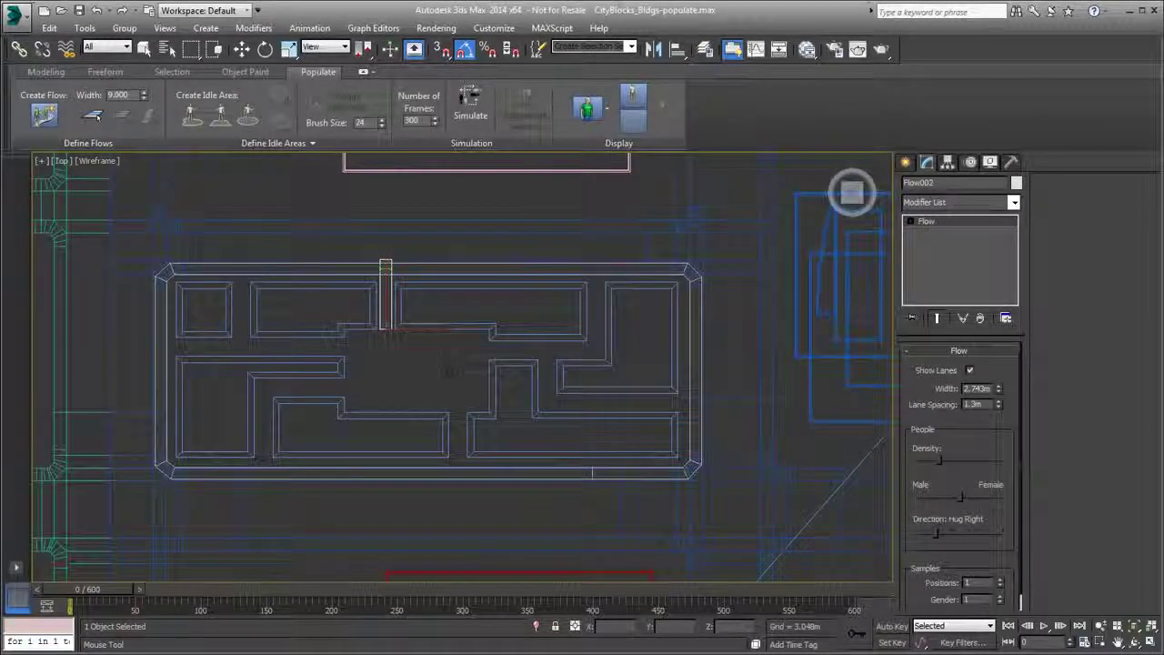
{"action": "left_click", "coordinate": [186, 344]}
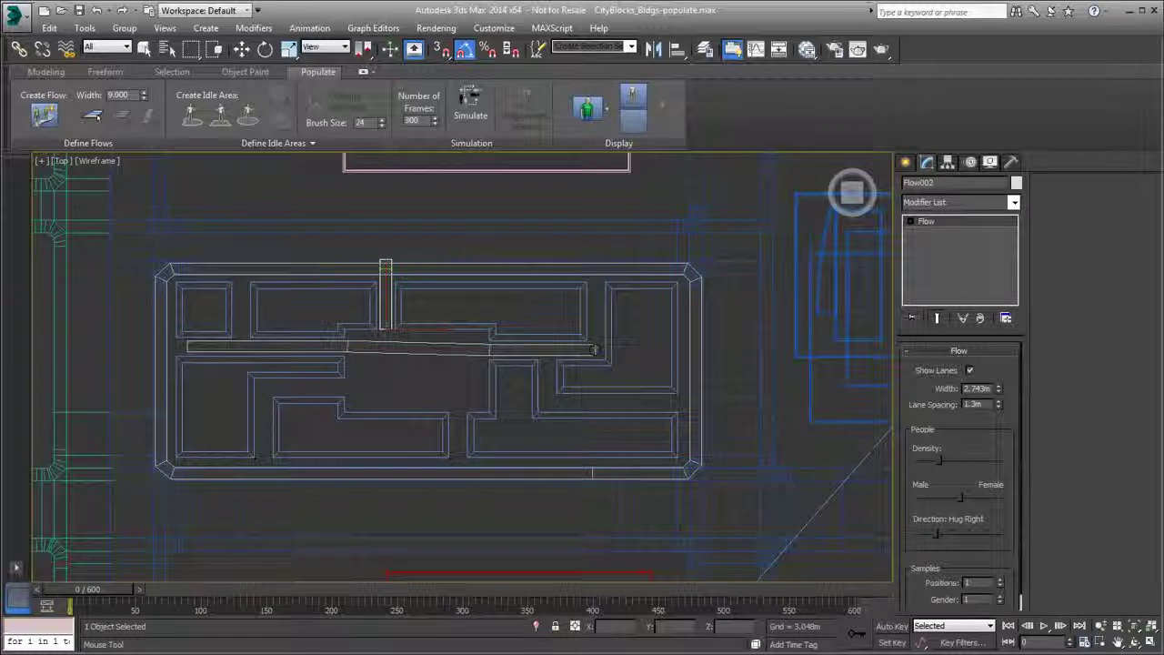
{"action": "left_click", "coordinate": [592, 347]}
{"action": "left_click", "coordinate": [594, 264]}
{"action": "right_click", "coordinate": [594, 264]}
Step: At the Flow Points level, extend the central flow's left end to about X -139.95 m, across the left sidewalk flow
{"action": "left_click", "coordinate": [910, 221]}
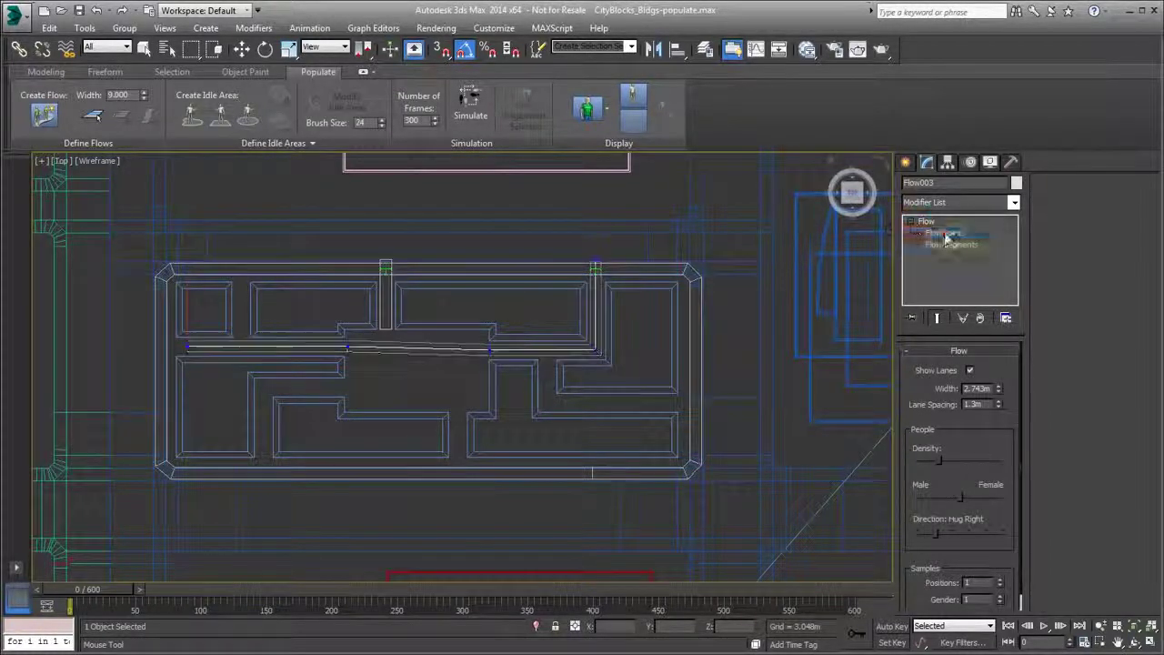
{"action": "left_click", "coordinate": [944, 233]}
{"action": "left_click_drag", "start_coordinate": [220, 346], "coordinate": [184, 345]}
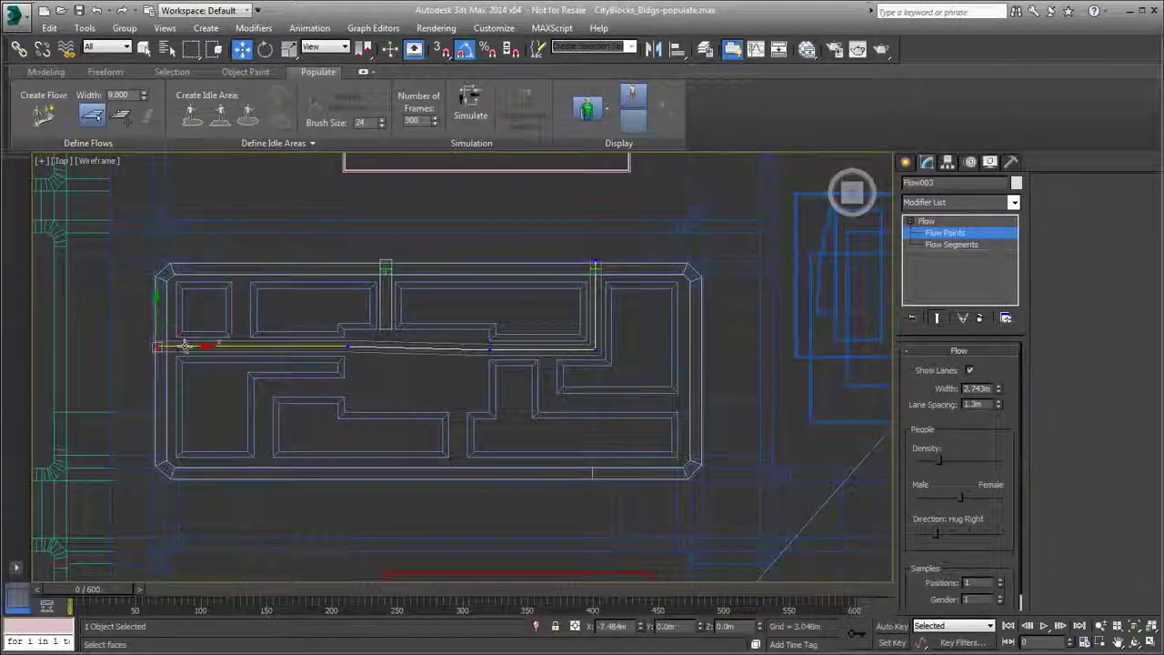
{"action": "scroll", "coordinate": [179, 366], "scroll_direction": "up", "scroll_amount": 2}
{"action": "middle_click_drag", "start_coordinate": [261, 400], "coordinate": [180, 404]}
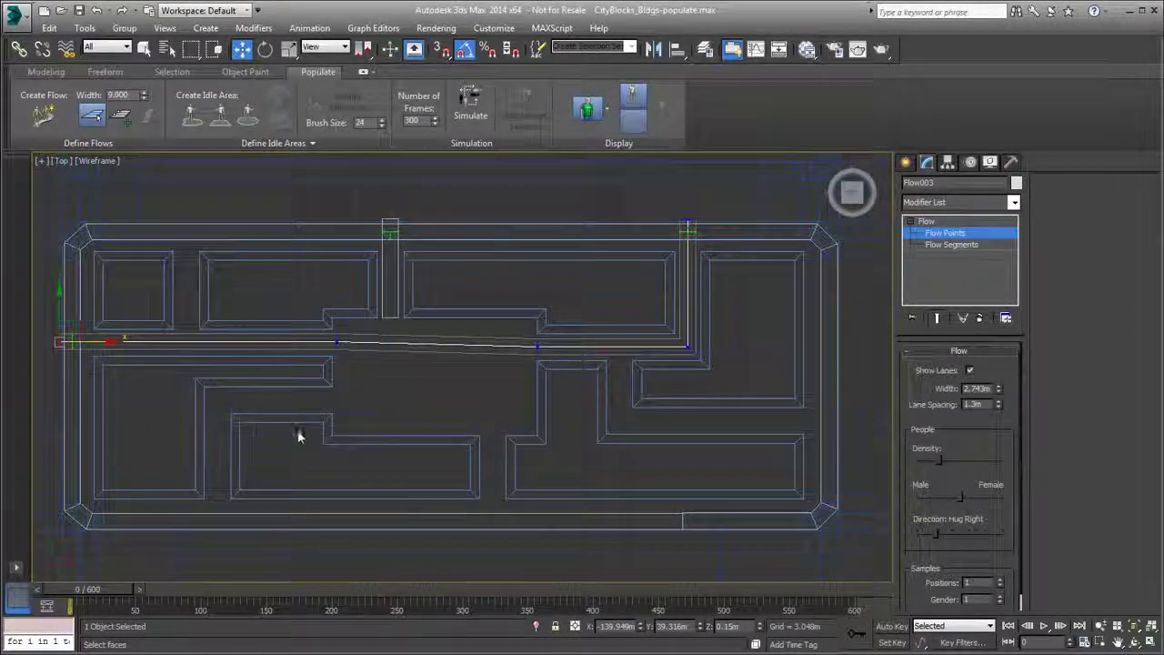
{"action": "left_click", "coordinate": [996, 222]}
Step: At the Flow Points level, extend the lower end of the upper-middle vertical flow down across the central flow
{"action": "left_click", "coordinate": [395, 317]}
{"action": "left_click", "coordinate": [910, 221]}
{"action": "left_click", "coordinate": [944, 233]}
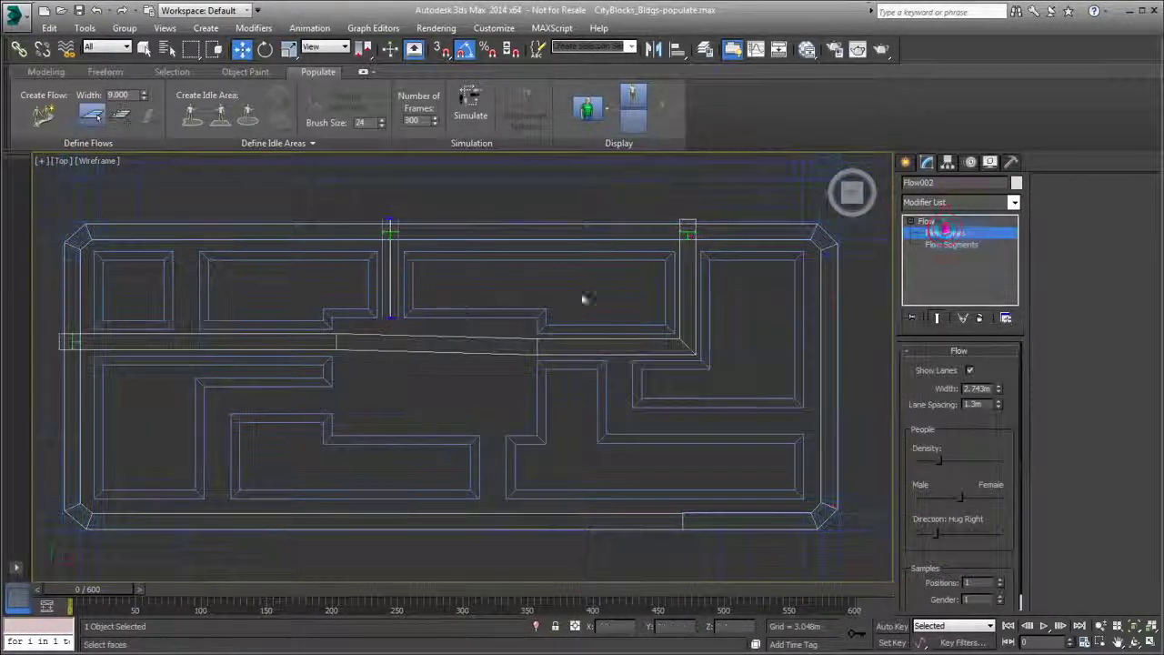
{"action": "left_click", "coordinate": [392, 325]}
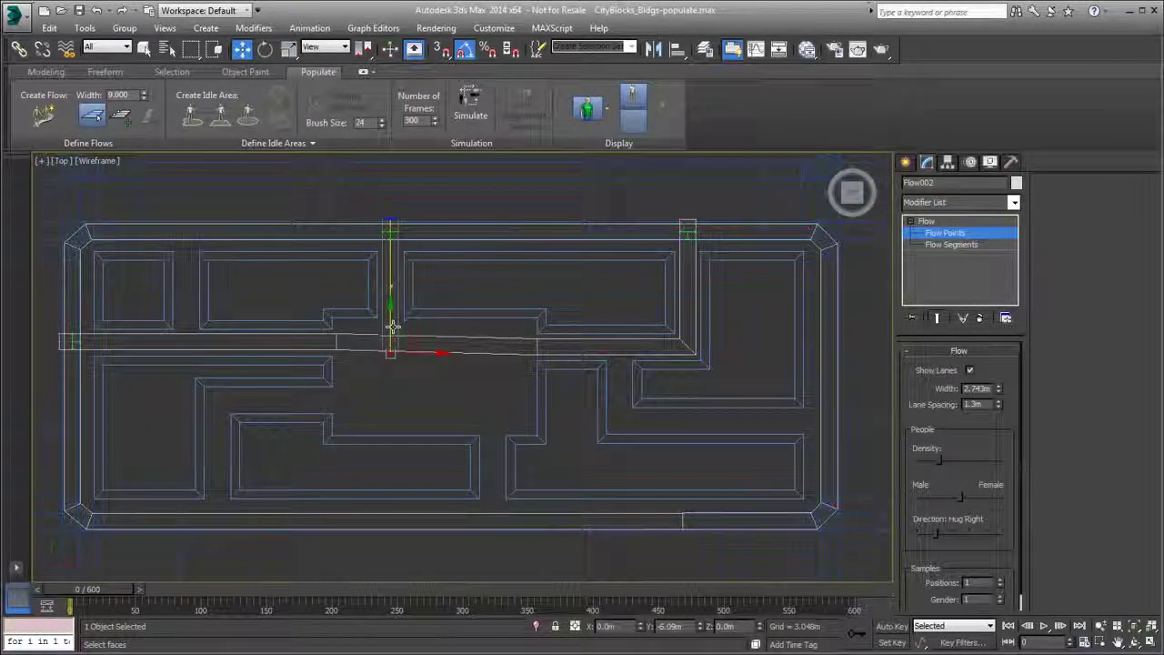
{"action": "left_click", "coordinate": [964, 222]}
Step: Draw a flow up the lower-left path, over the lower-middle lawn and down across the lower sidewalk flow, extending its starting end across that flow too
{"action": "left_click", "coordinate": [44, 114]}
{"action": "left_click", "coordinate": [216, 486]}
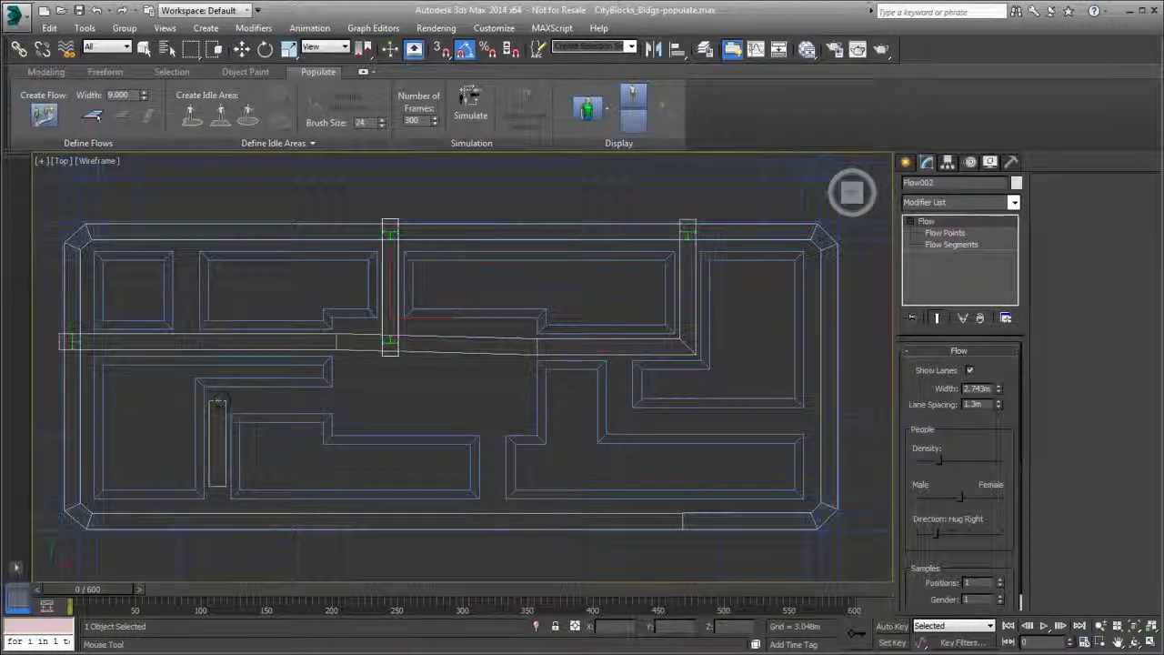
{"action": "left_click", "coordinate": [218, 401]}
{"action": "left_click", "coordinate": [492, 423]}
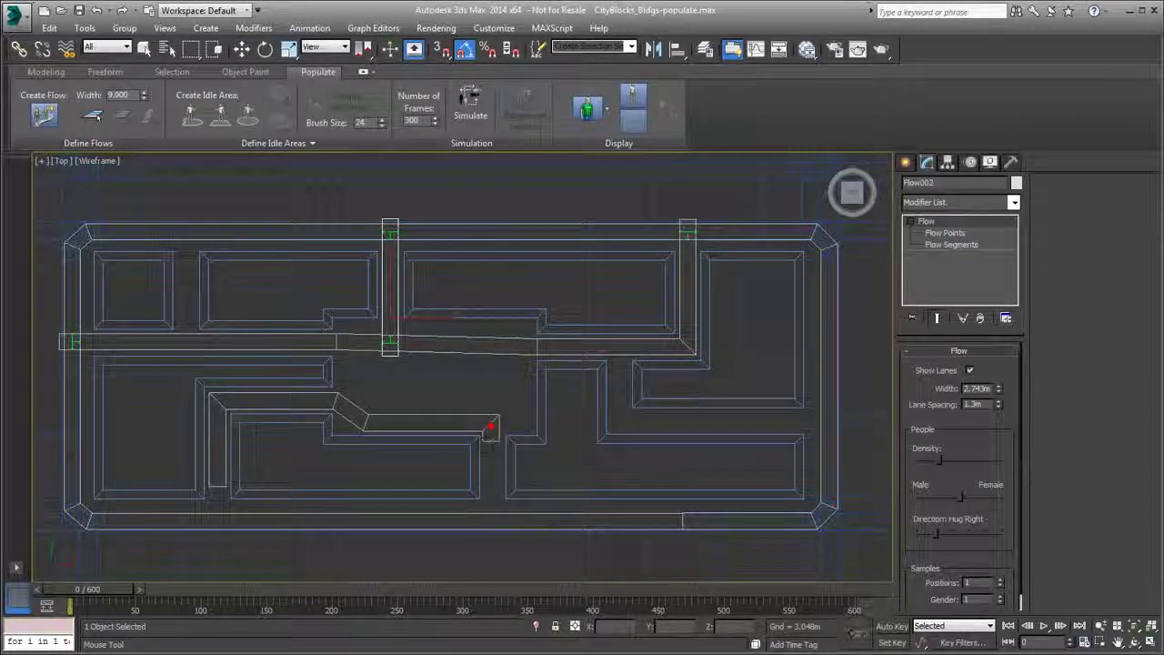
{"action": "left_click", "coordinate": [491, 520]}
{"action": "right_click", "coordinate": [491, 520]}
{"action": "left_click", "coordinate": [943, 234]}
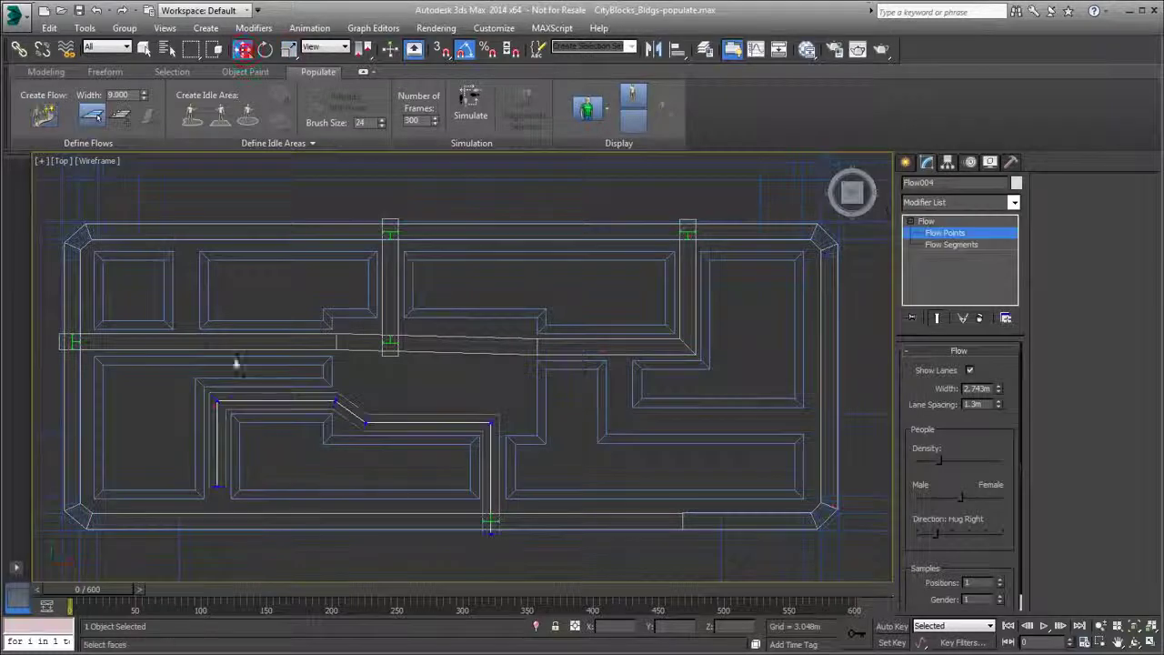
{"action": "left_click", "coordinate": [953, 234]}
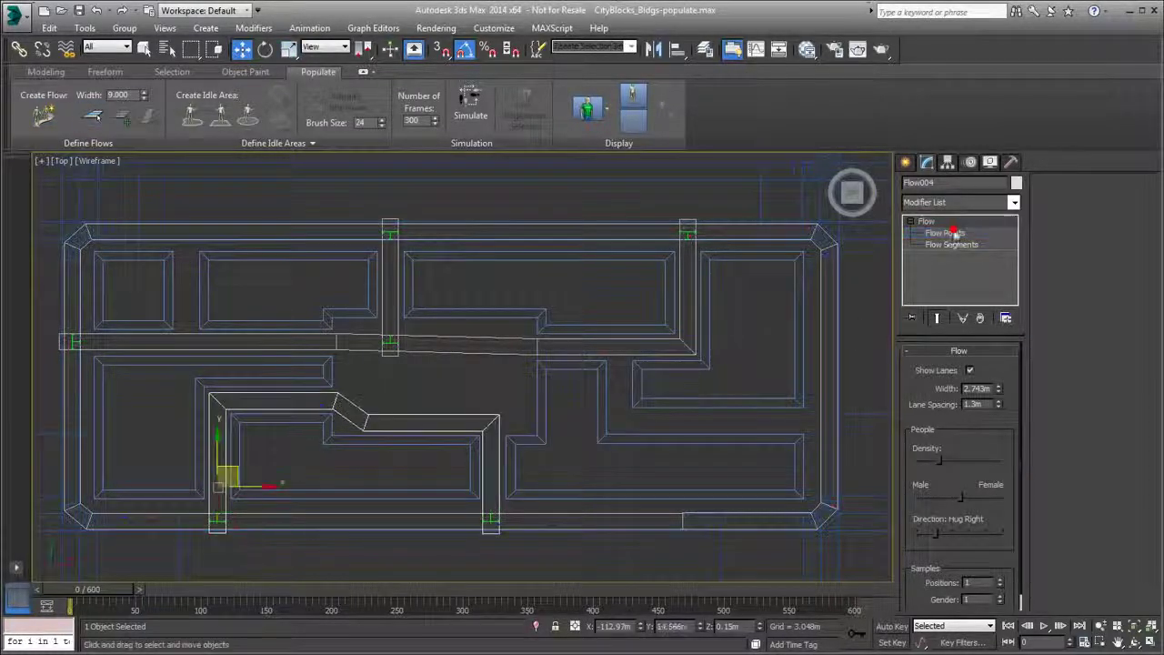
Step: Draw a straight vertical flow between the two upper-left lawns across the upper sidewalk flow, and extend its lower end across the central flow
{"action": "left_click", "coordinate": [44, 116]}
{"action": "left_click", "coordinate": [187, 315]}
{"action": "left_click", "coordinate": [186, 220]}
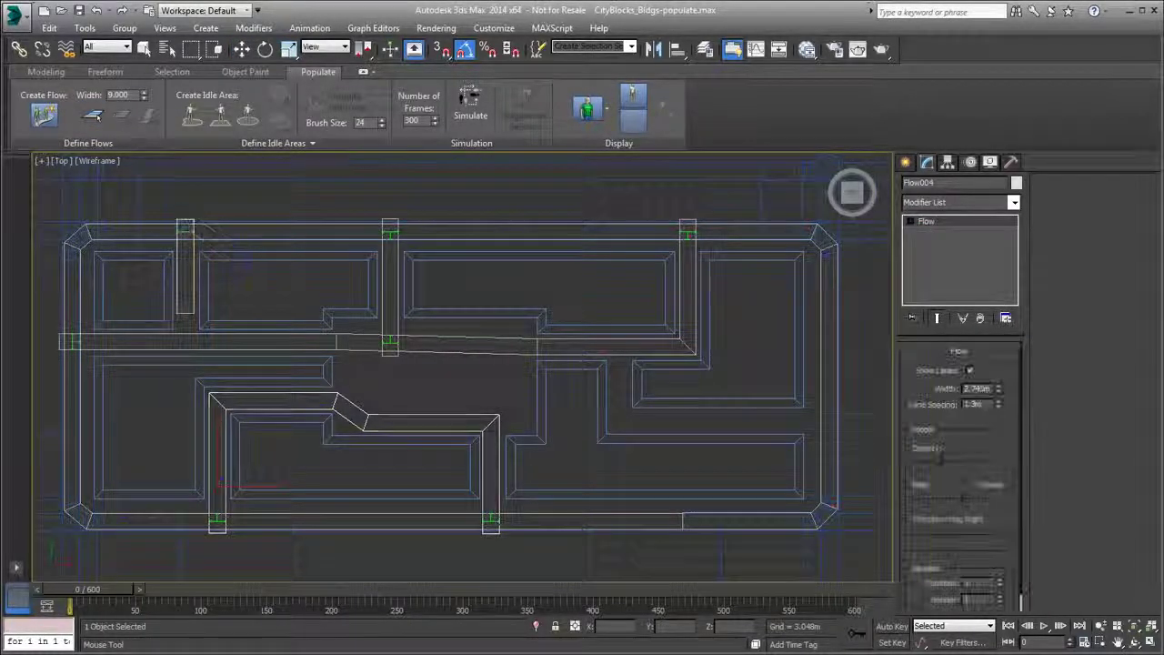
{"action": "right_click", "coordinate": [186, 220]}
{"action": "left_click_drag", "start_coordinate": [186, 287], "coordinate": [186, 316]}
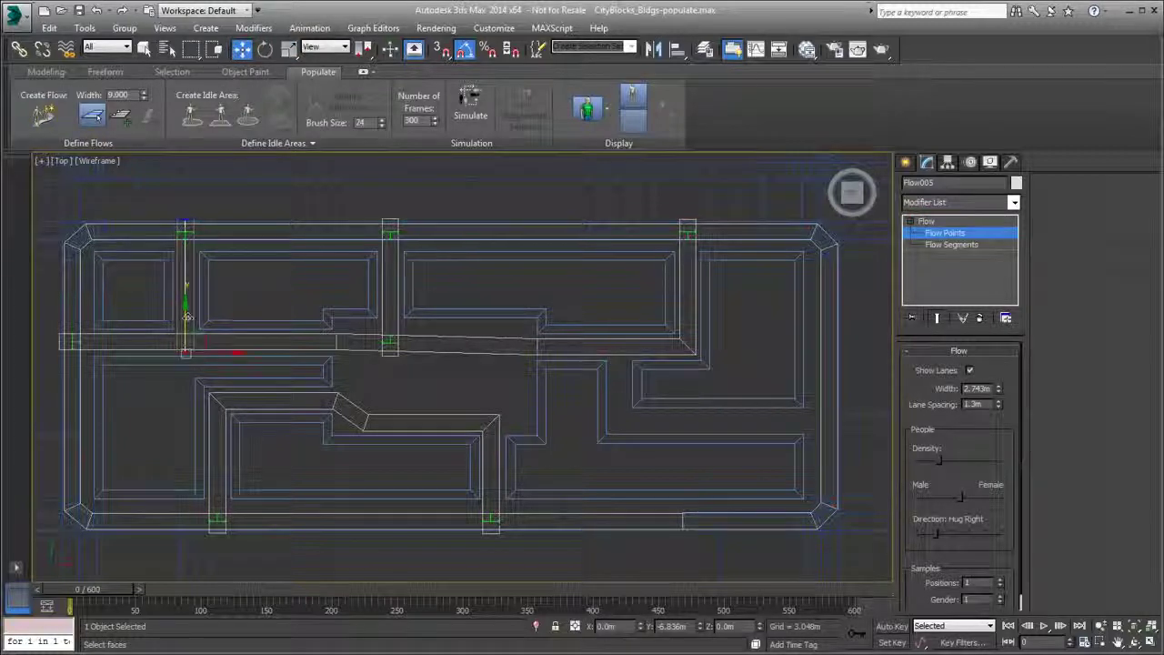
{"action": "left_click", "coordinate": [960, 235]}
Step: Draw an L-shaped flow along the lower-right path across the right sidewalk flow, and extend its upper end across the central flow
{"action": "left_click", "coordinate": [47, 119]}
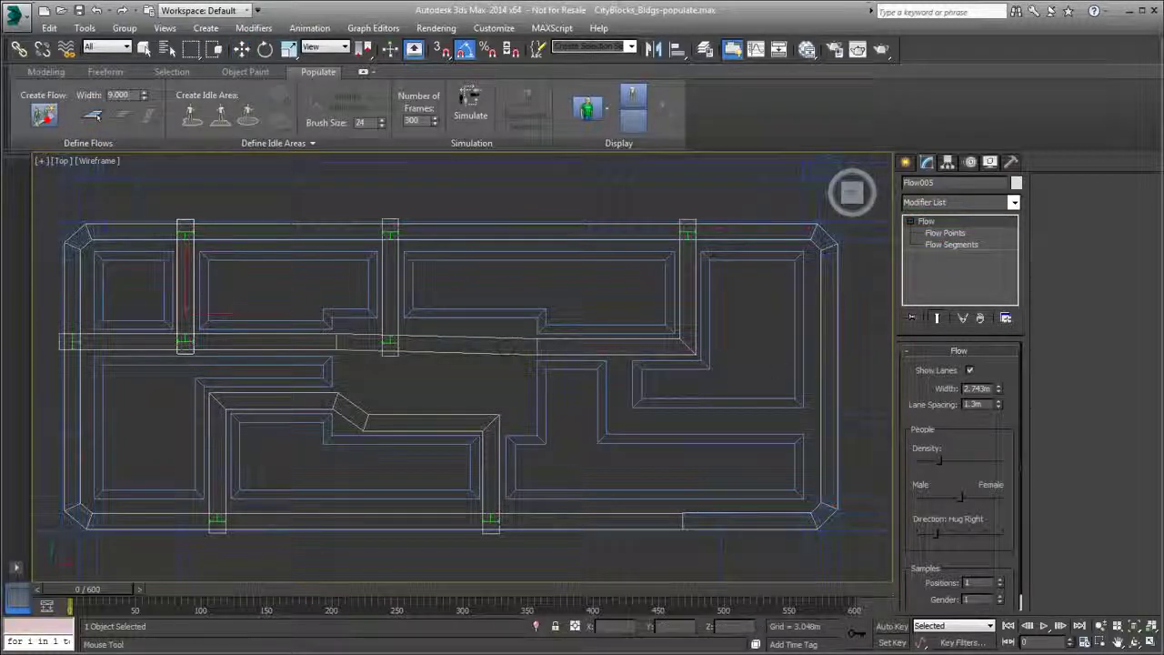
{"action": "left_click", "coordinate": [622, 375]}
{"action": "left_click", "coordinate": [619, 423]}
{"action": "left_click", "coordinate": [833, 421]}
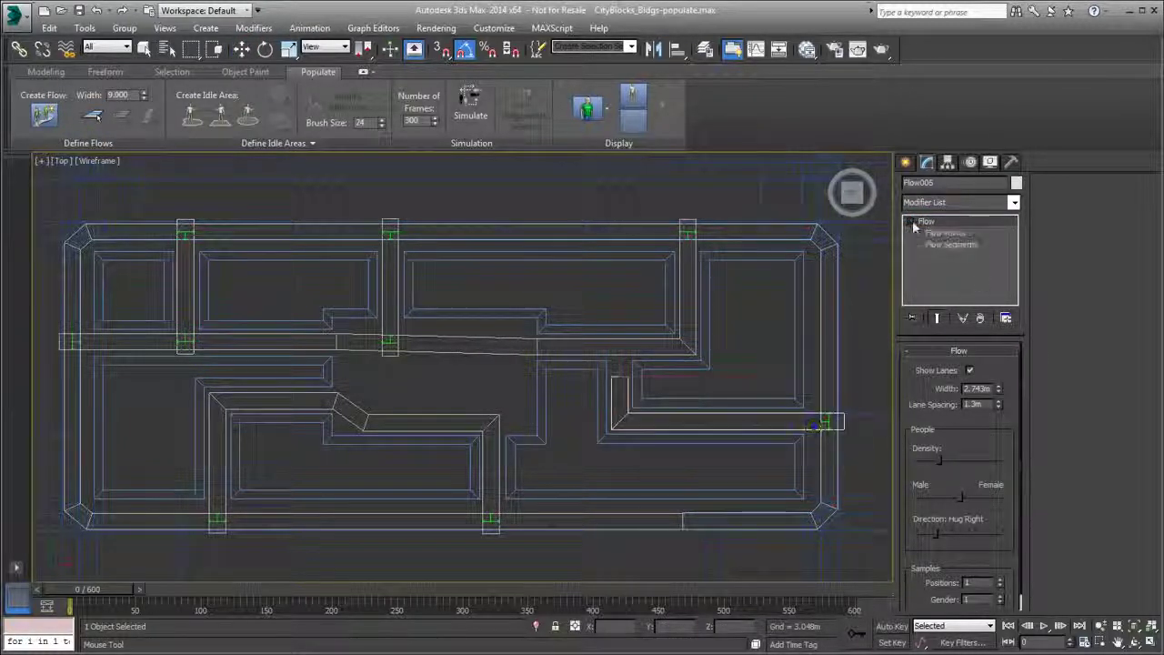
{"action": "right_click", "coordinate": [833, 421]}
{"action": "left_click_drag", "start_coordinate": [622, 305], "coordinate": [622, 288]}
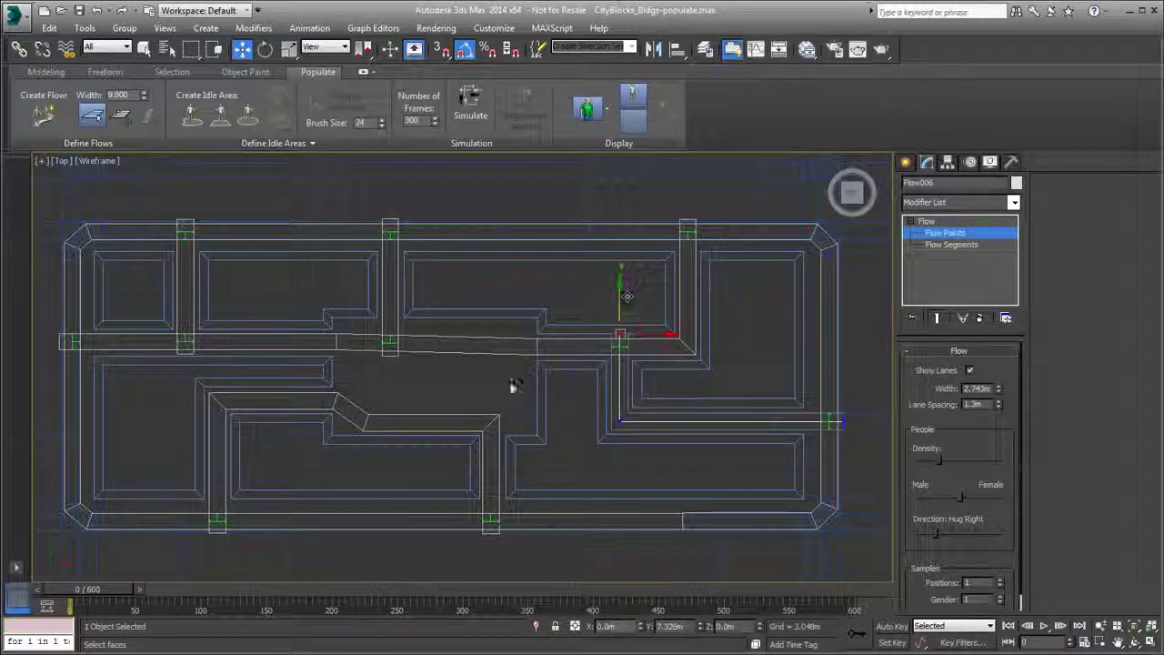
{"action": "middle_click_drag", "start_coordinate": [503, 453], "coordinate": [479, 457]}
{"action": "left_click", "coordinate": [960, 233]}
Step: Create three rectangular idle areas side by side in the central plaza, between the central flow and the lower path flow
{"action": "middle_click_drag", "start_coordinate": [612, 476], "coordinate": [611, 459]}
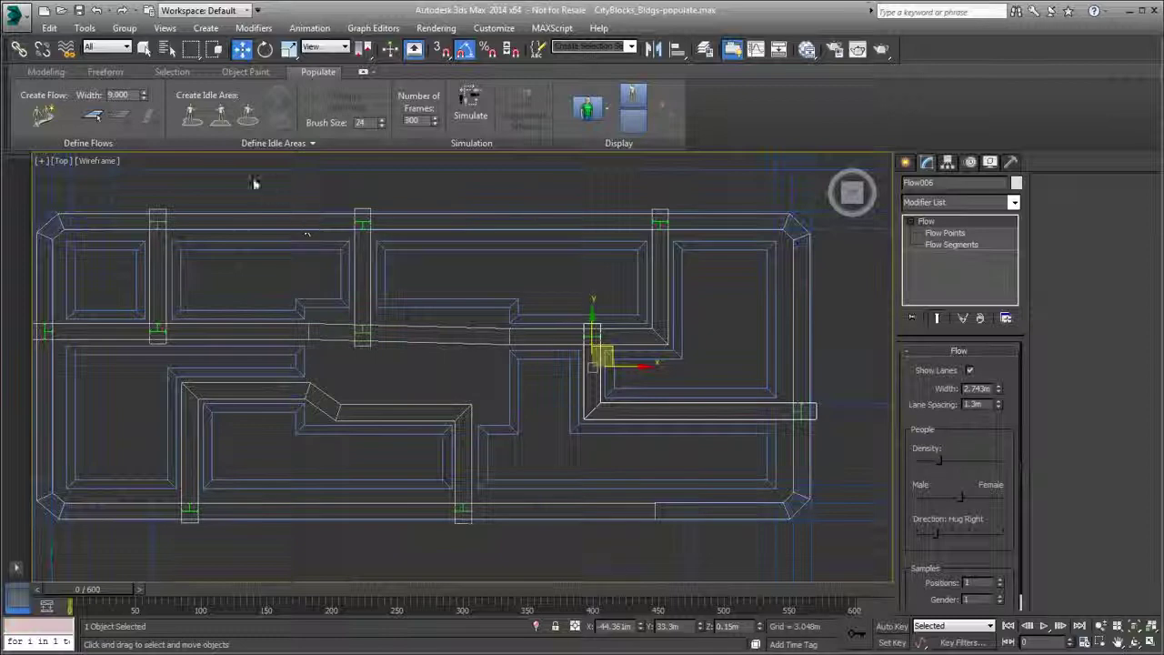
{"action": "left_click", "coordinate": [224, 116]}
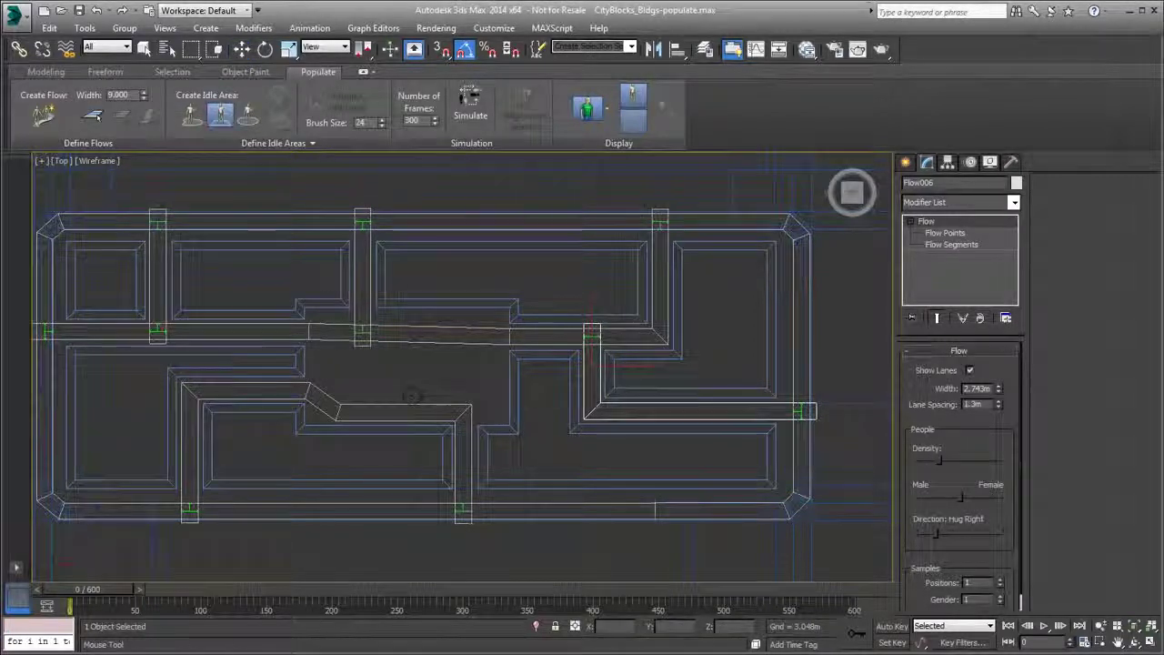
{"action": "left_click_drag", "start_coordinate": [416, 360], "coordinate": [488, 396]}
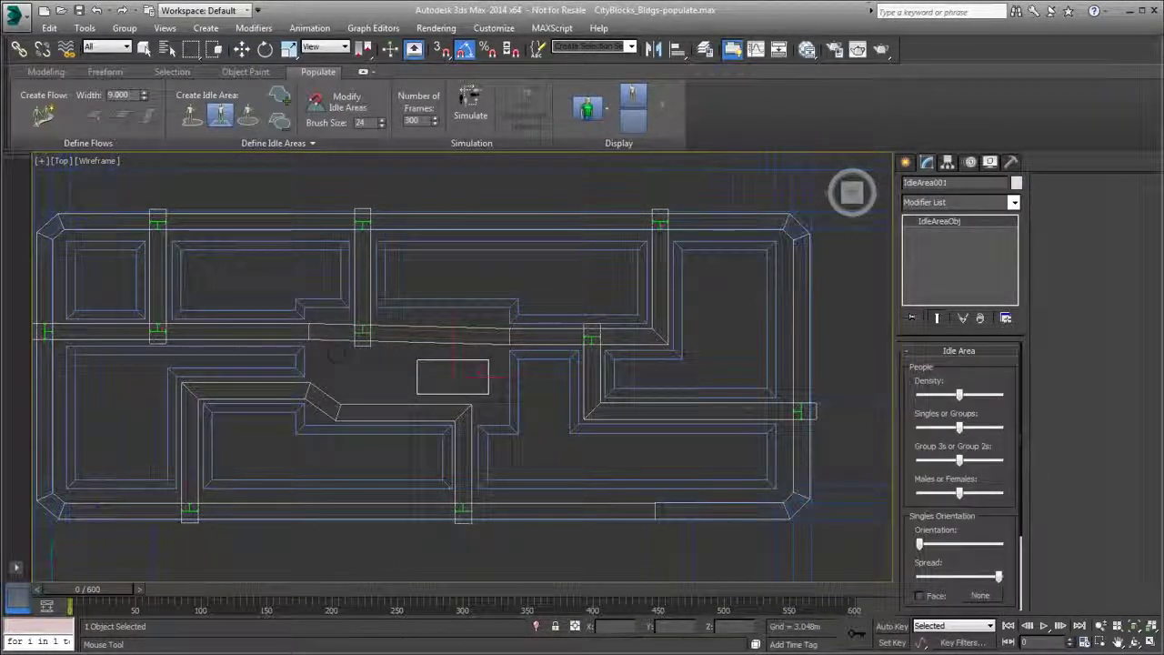
{"action": "left_click_drag", "start_coordinate": [329, 348], "coordinate": [401, 391]}
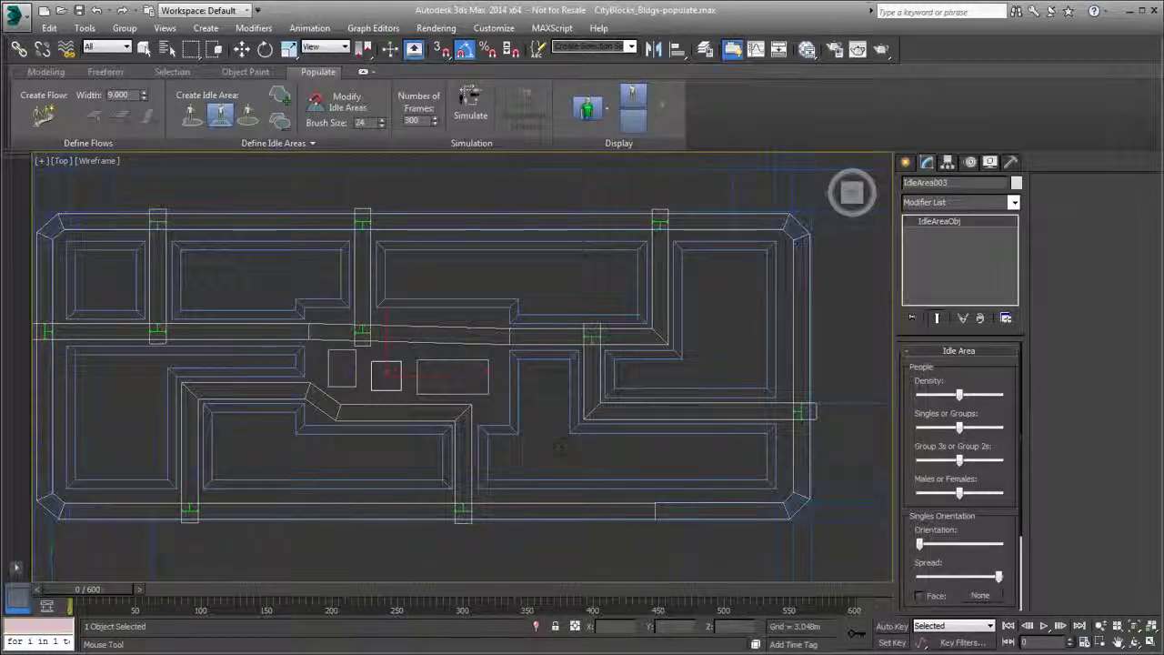
Step: Maximize the Camera001 viewport, switch it to Perspective and frame the whole park block from above
{"action": "key", "text": "alt+w"}
{"action": "right_click", "coordinate": [563, 457]}
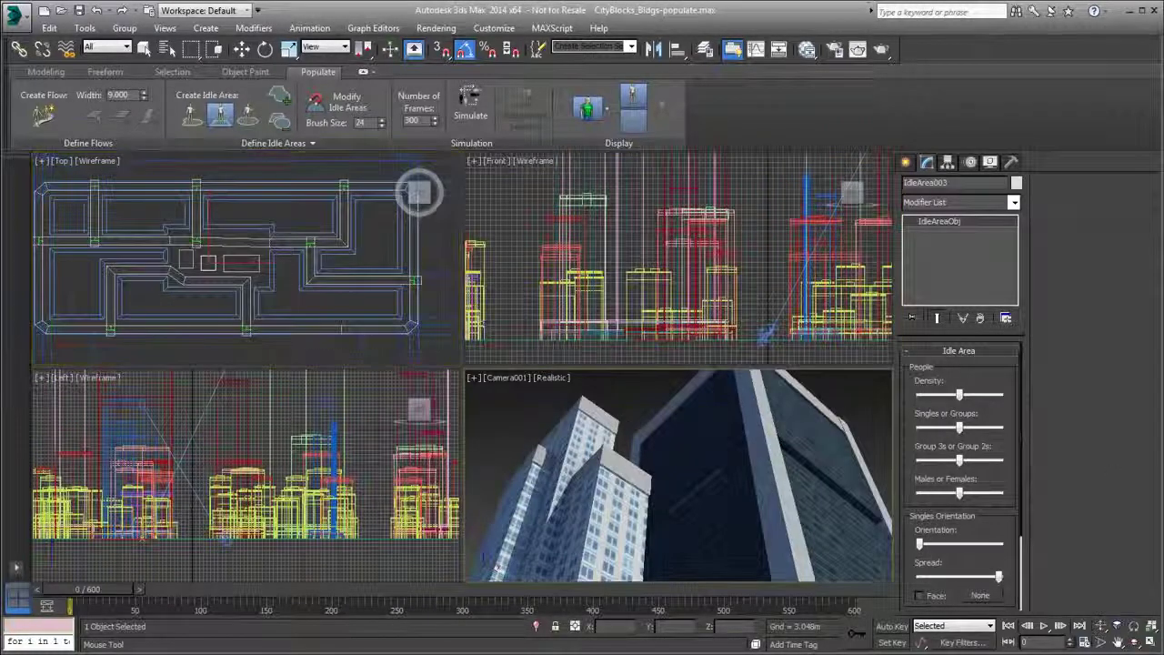
{"action": "key", "text": "alt+w"}
{"action": "key", "text": "p"}
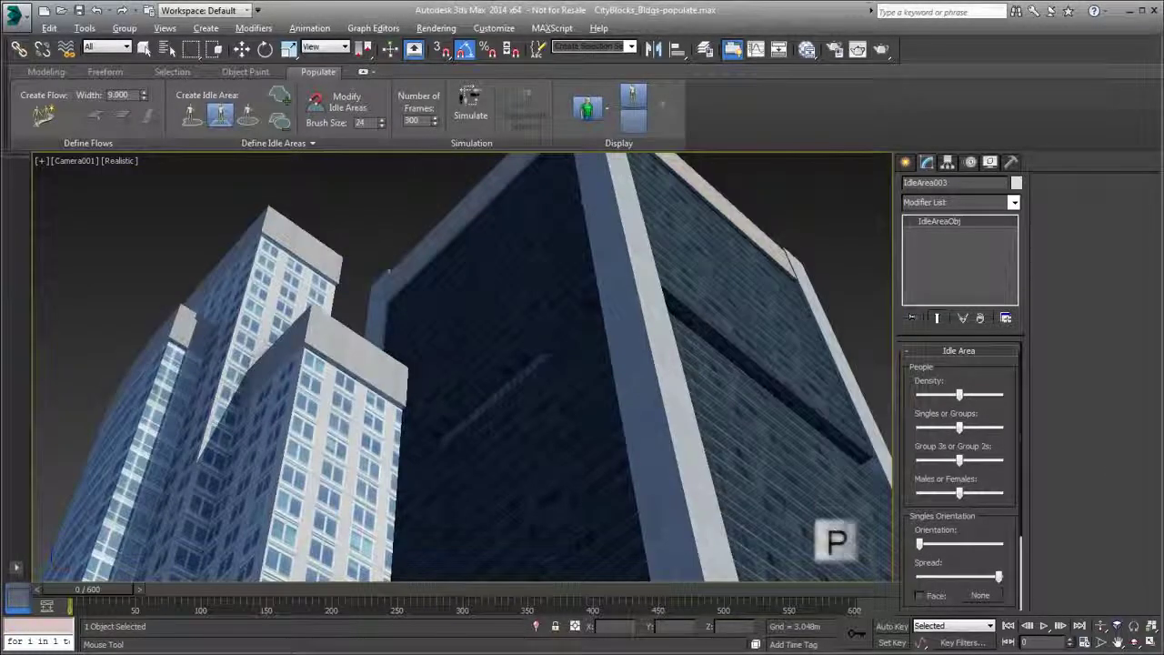
{"action": "mouse_move", "coordinate": [324, 400]}
{"action": "middle_mouse_down", "text": "alt"}
{"action": "mouse_move", "coordinate": [320, 386]}
{"action": "mouse_move", "coordinate": [313, 400]}
{"action": "middle_mouse_up", "text": "alt"}
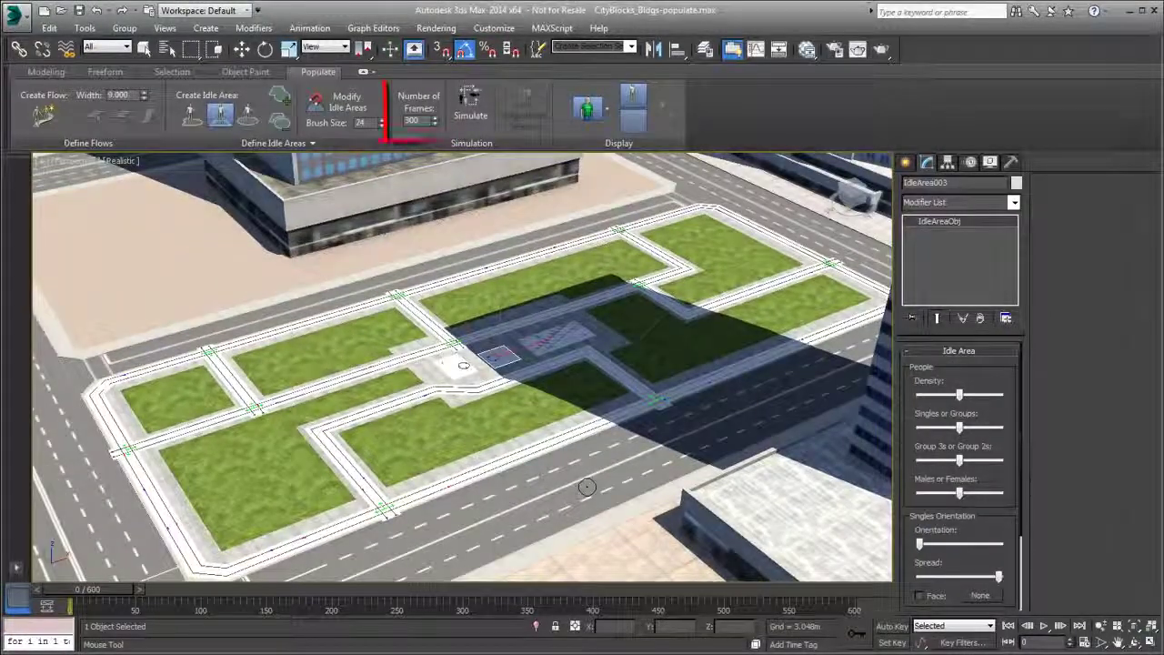
Step: Set the number of frames to 600, simulate the crowd and play back part of the animation
{"action": "double_click", "coordinate": [405, 121]}
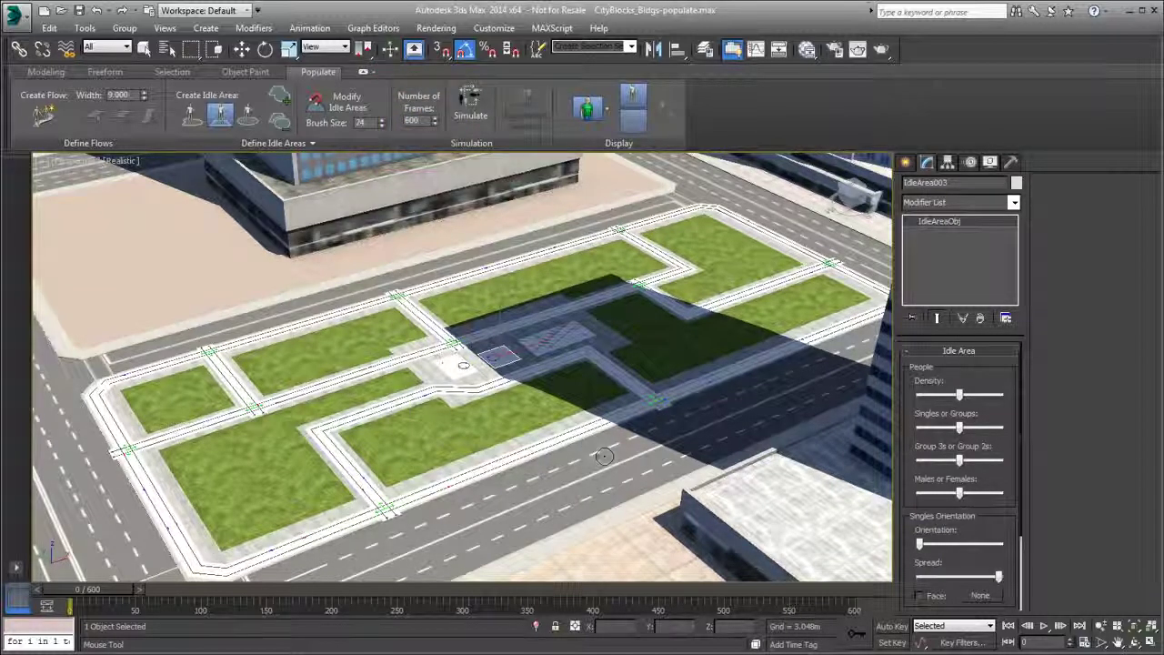
{"action": "left_click", "coordinate": [471, 107]}
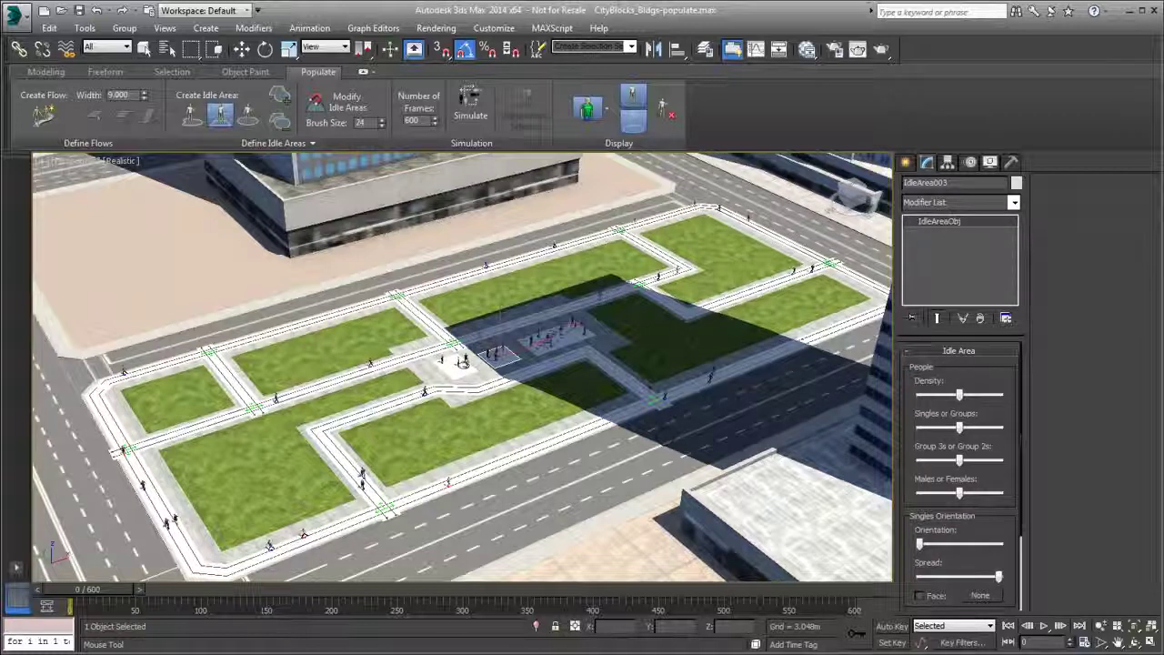
{"action": "left_click", "coordinate": [1043, 626]}
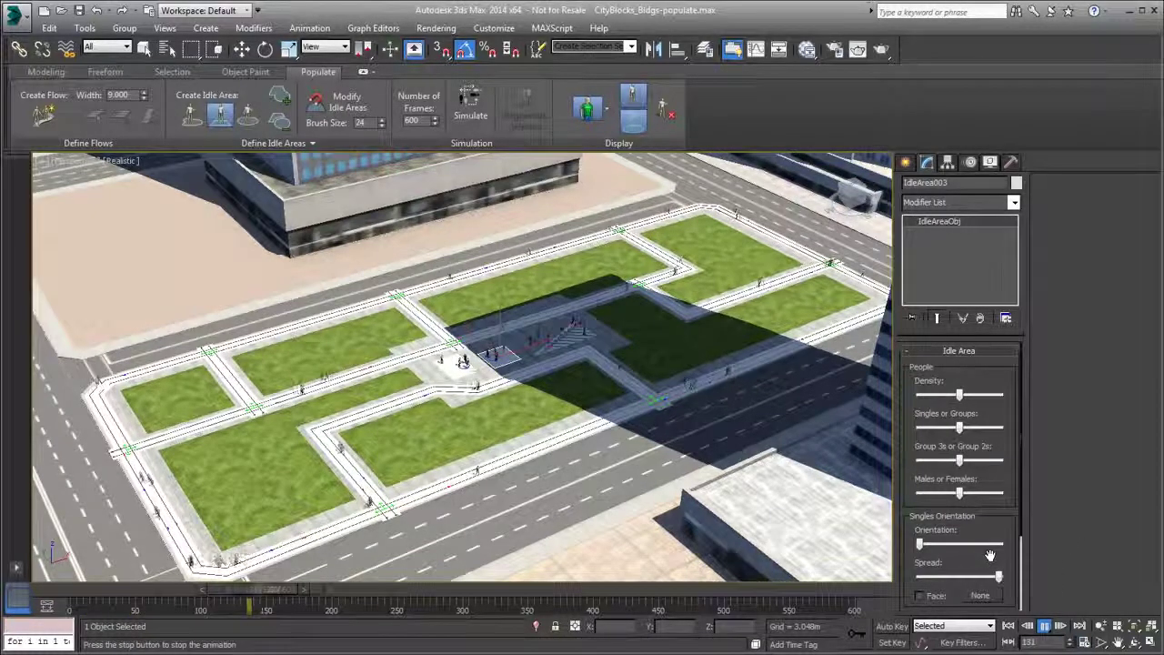
{"action": "left_click", "coordinate": [1044, 625]}
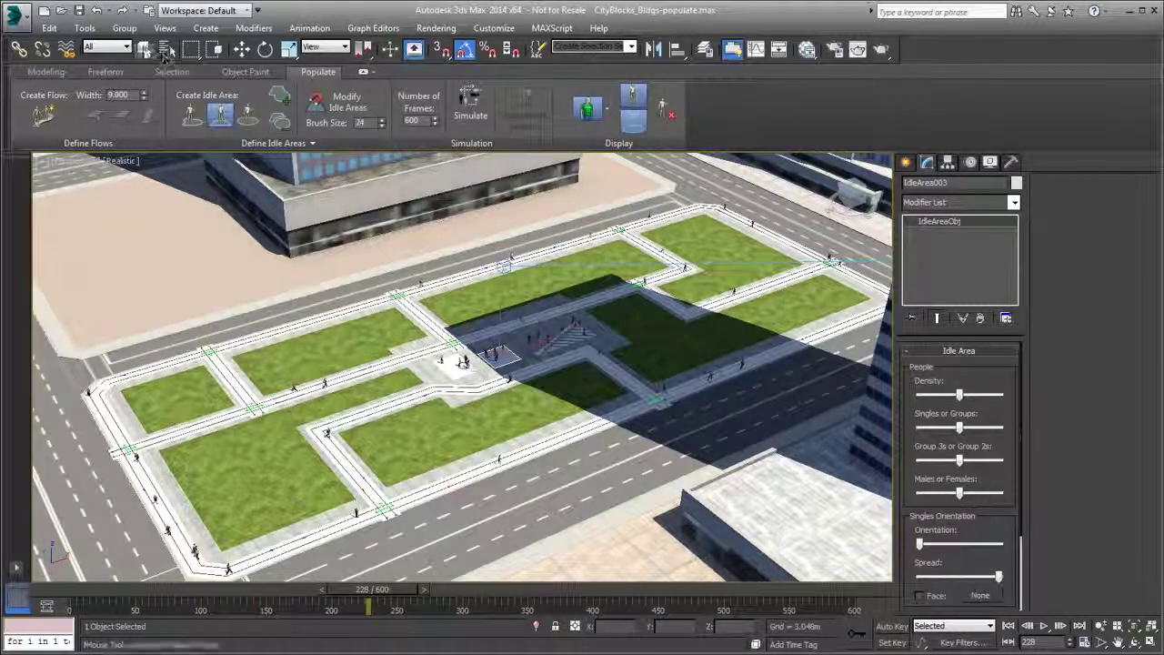
Step: Select the outer sidewalk flow and raise its people density to slightly above the middle of the range
{"action": "left_click", "coordinate": [144, 49]}
{"action": "left_click", "coordinate": [385, 496]}
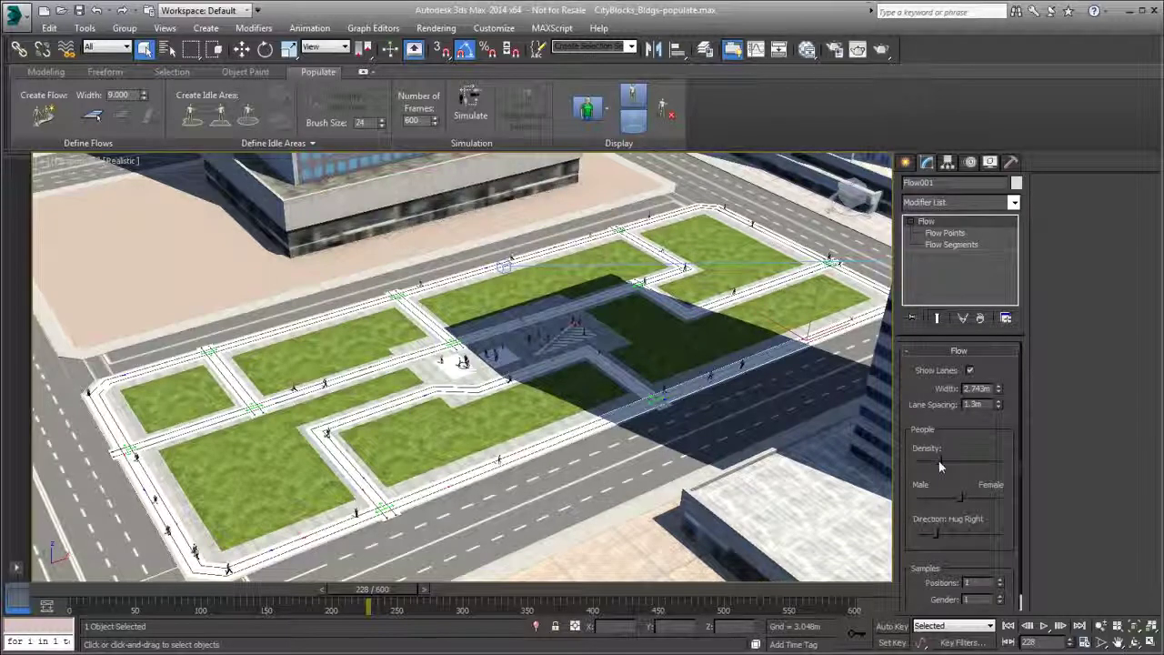
{"action": "left_click_drag", "start_coordinate": [940, 461], "coordinate": [952, 459]}
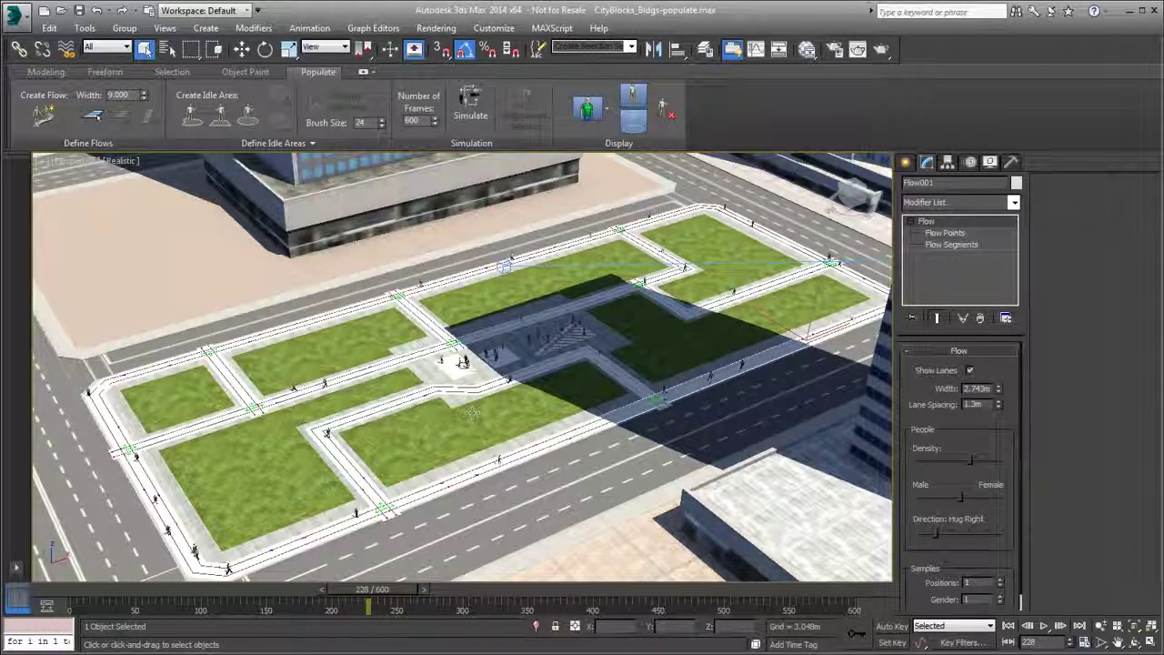
Step: Raise the people density of the flows on the park's inner paths to about the middle of the range
{"action": "left_click", "coordinate": [344, 375]}
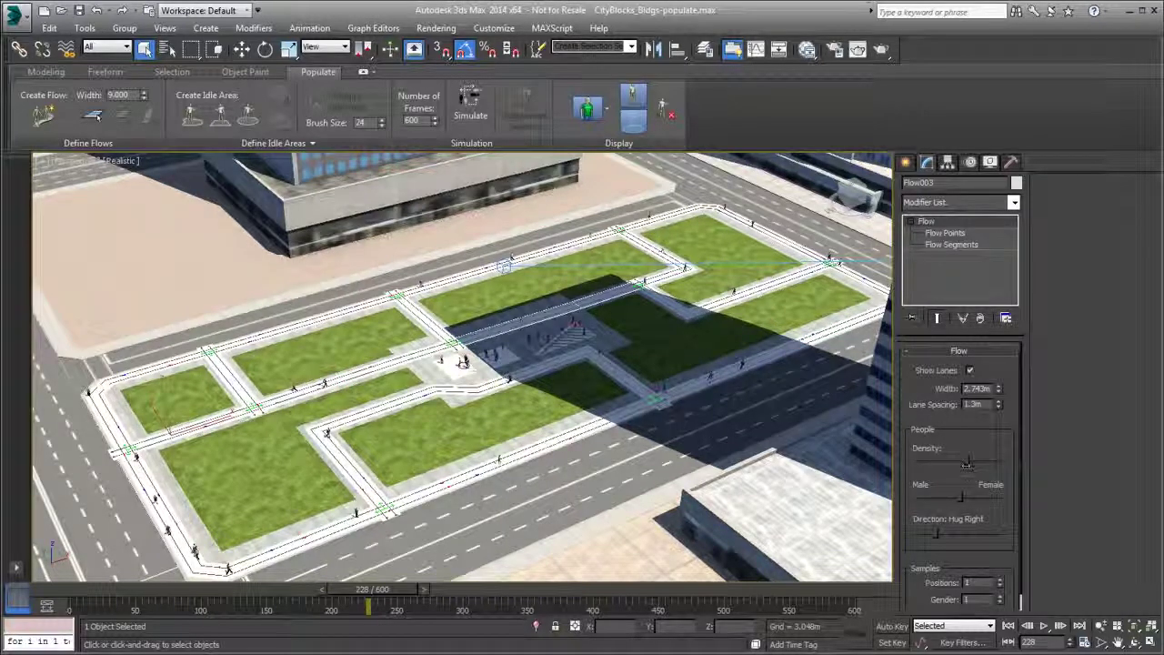
{"action": "left_click", "coordinate": [223, 377]}
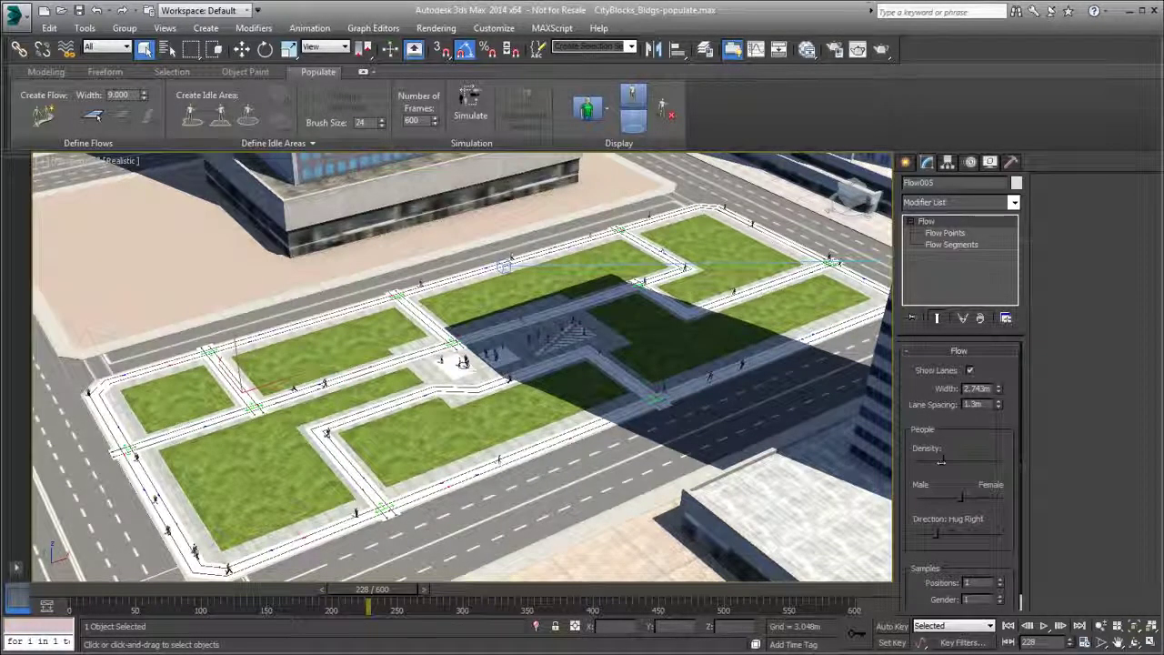
{"action": "left_click_drag", "start_coordinate": [942, 461], "coordinate": [956, 460]}
{"action": "left_click", "coordinate": [618, 374]}
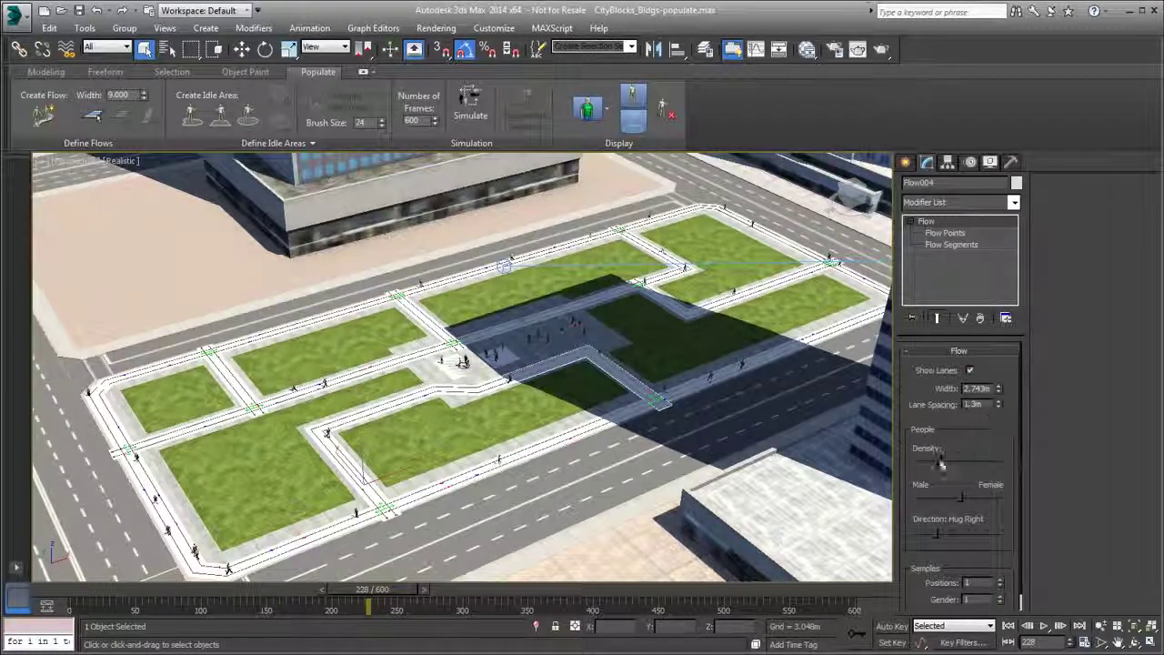
{"action": "left_click_drag", "start_coordinate": [941, 459], "coordinate": [957, 461]}
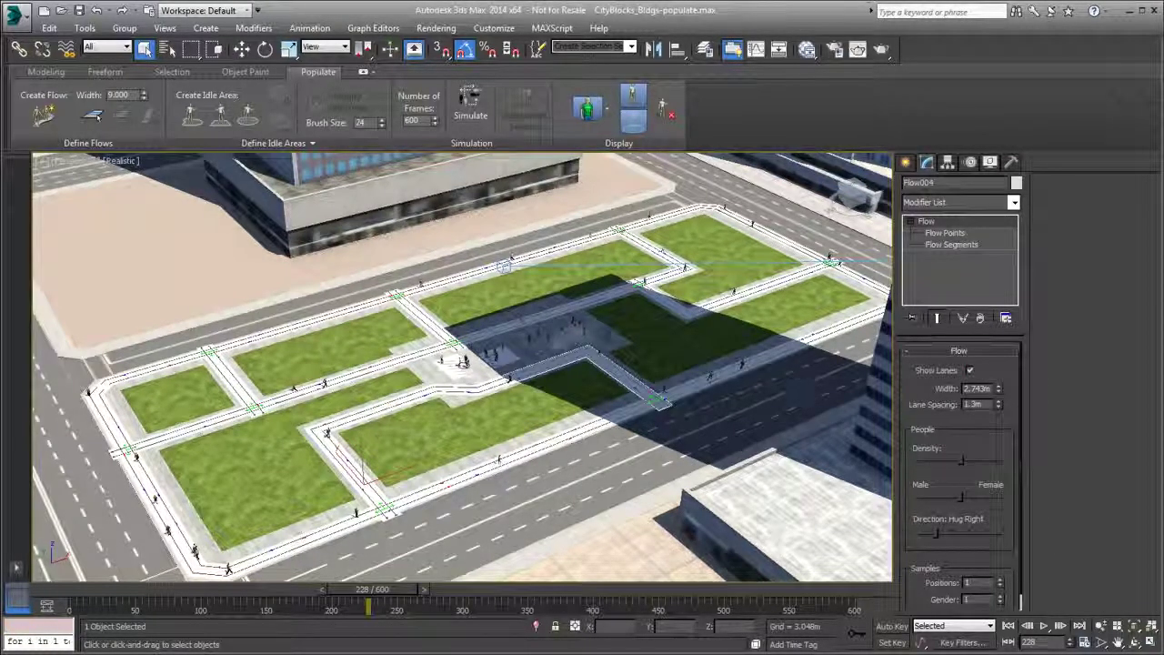
{"action": "left_click", "coordinate": [757, 289]}
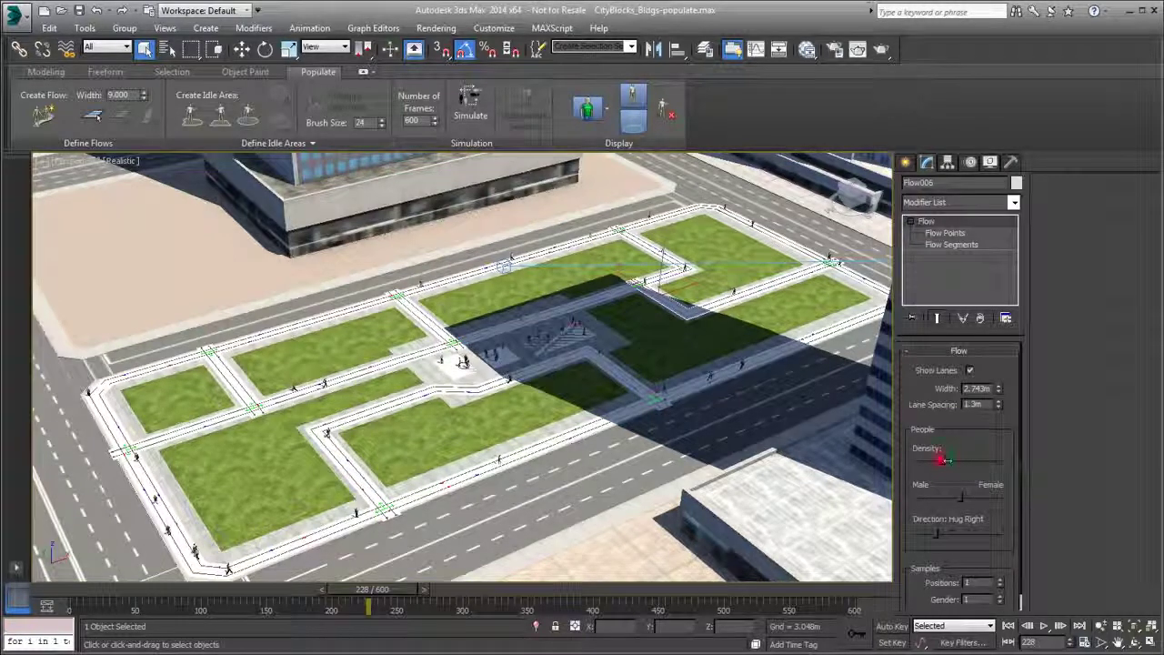
Step: Simulate the crowd again with the raised densities, play back the animation and return to frame 0
{"action": "left_click", "coordinate": [468, 115]}
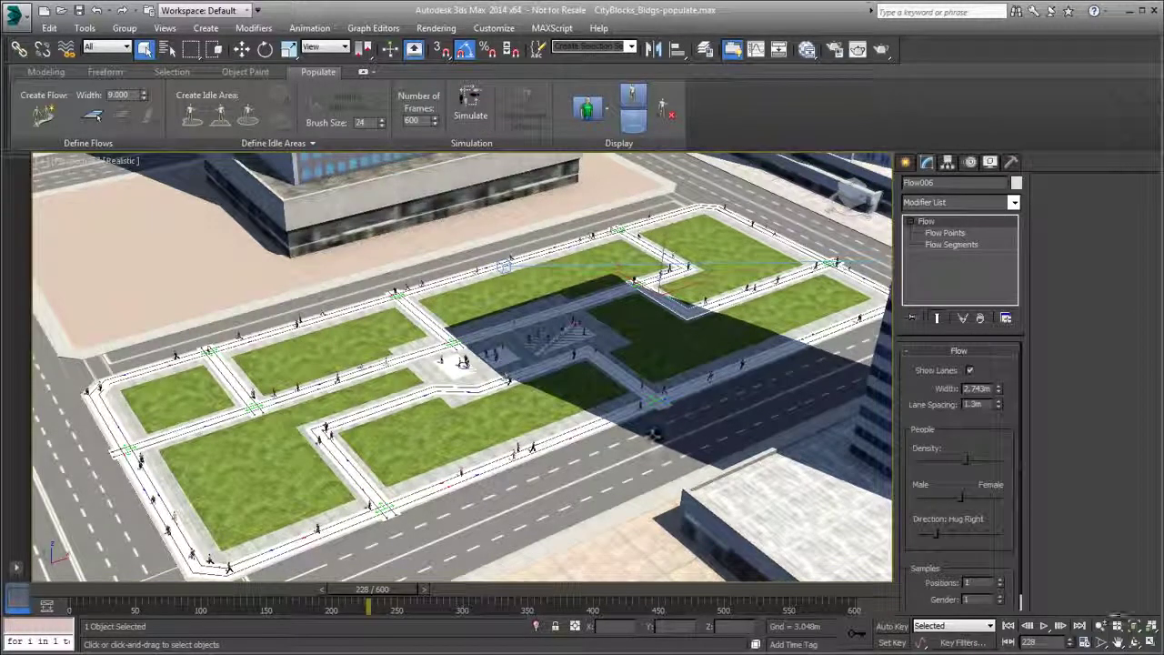
{"action": "left_click", "coordinate": [1046, 627]}
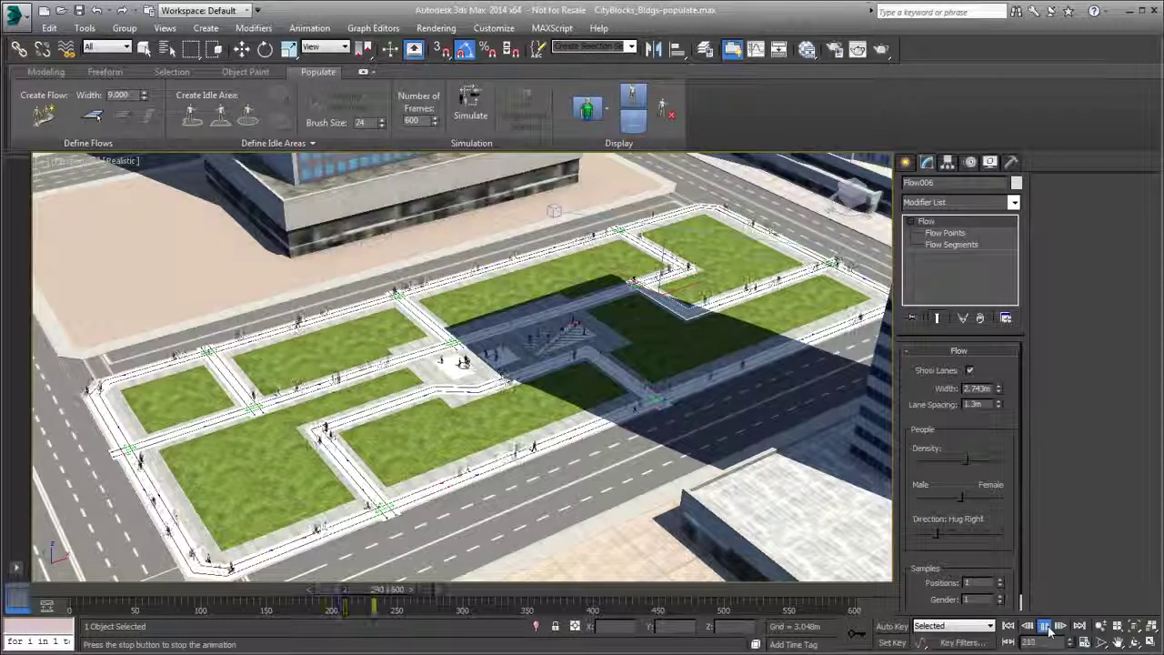
{"action": "left_click", "coordinate": [1046, 627]}
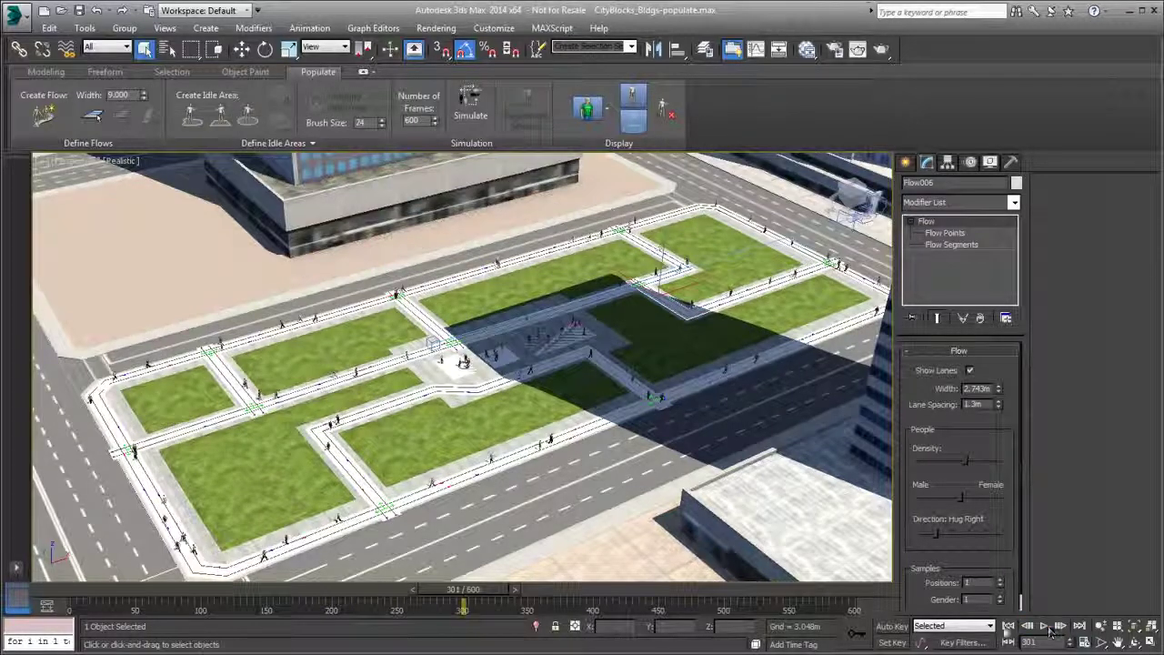
{"action": "left_click", "coordinate": [1008, 626]}
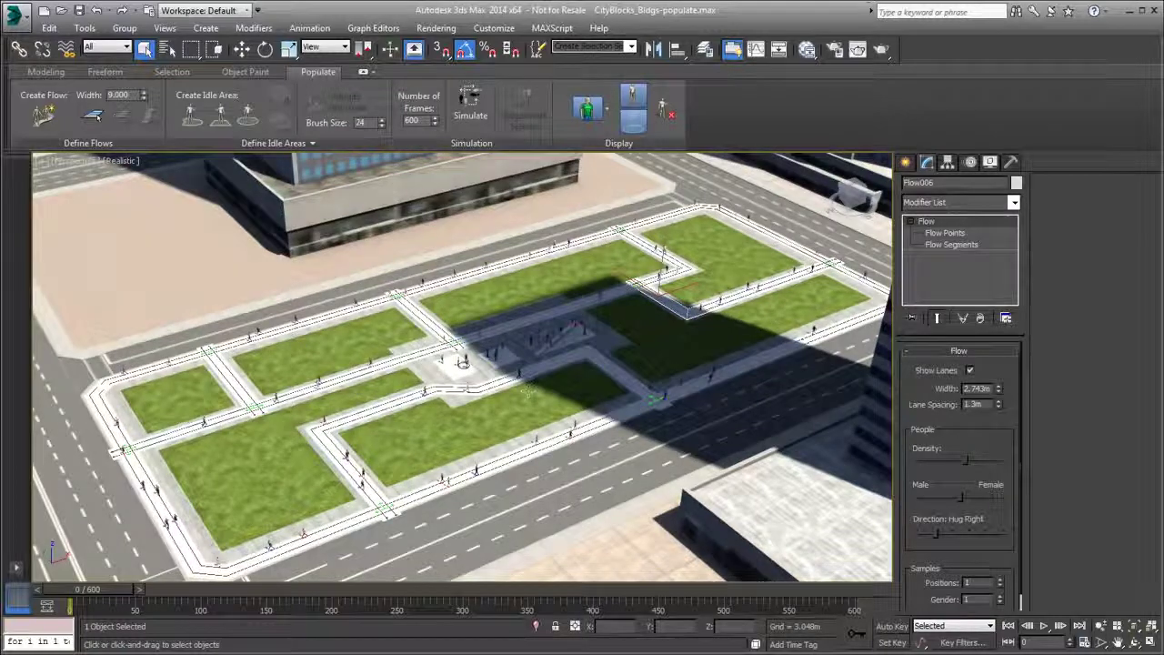
Step: Unhide all of the street furniture objects whose names begin with "udc"
{"action": "right_click", "coordinate": [570, 451]}
{"action": "left_click", "coordinate": [608, 380]}
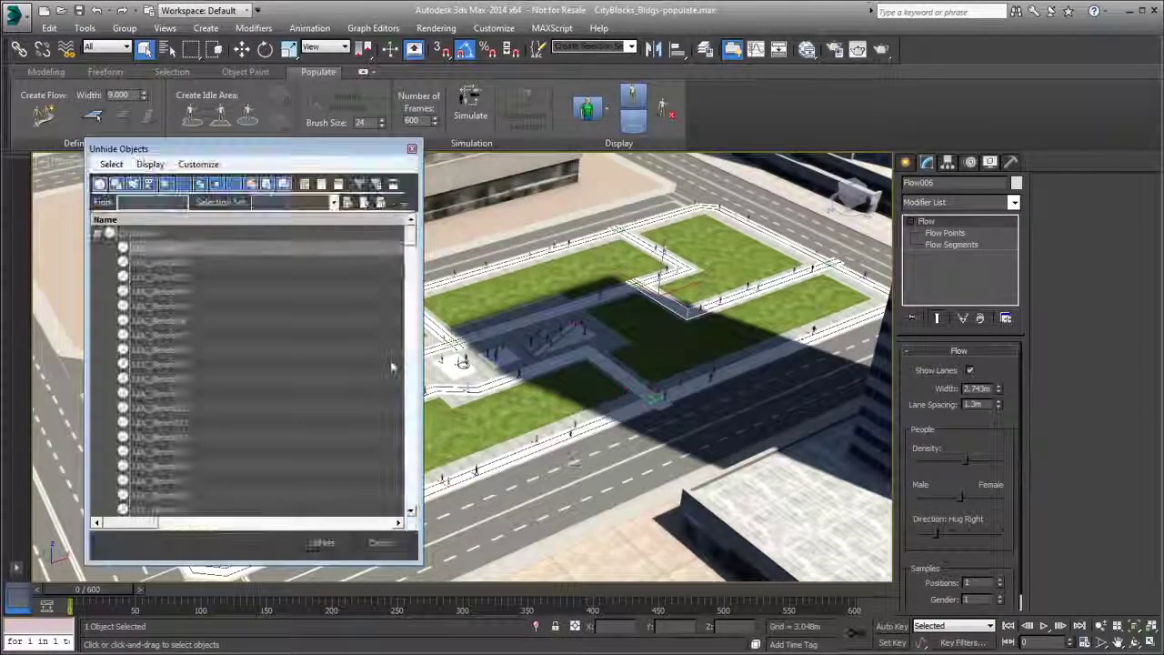
{"action": "type", "text": "udc"}
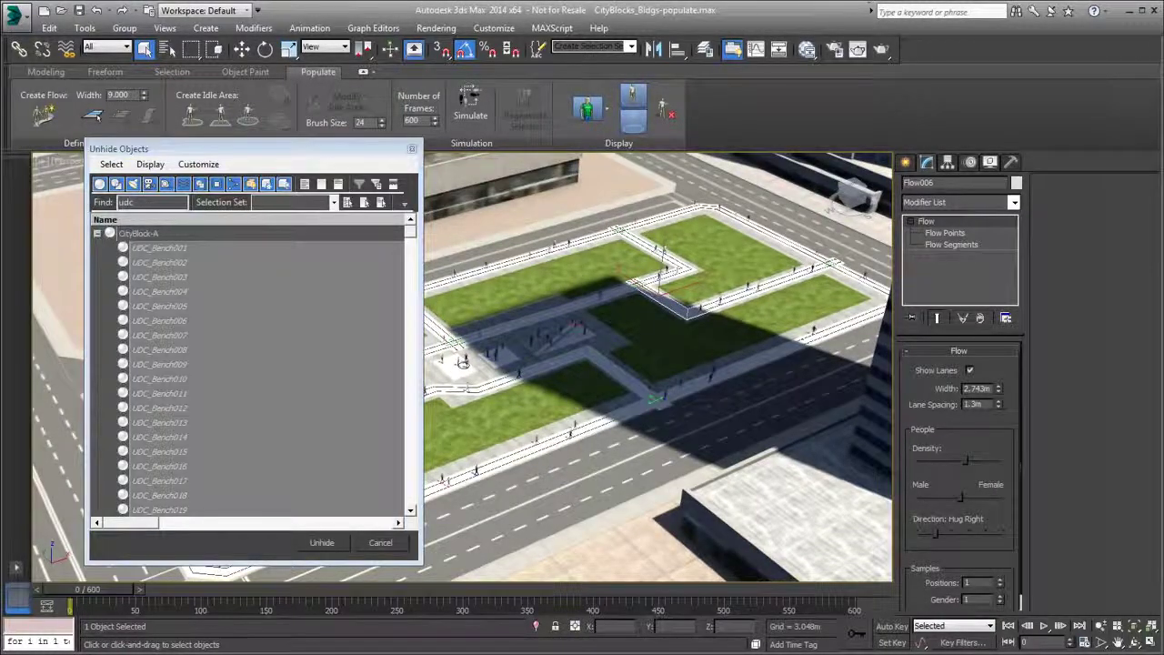
{"action": "key", "text": "Return"}
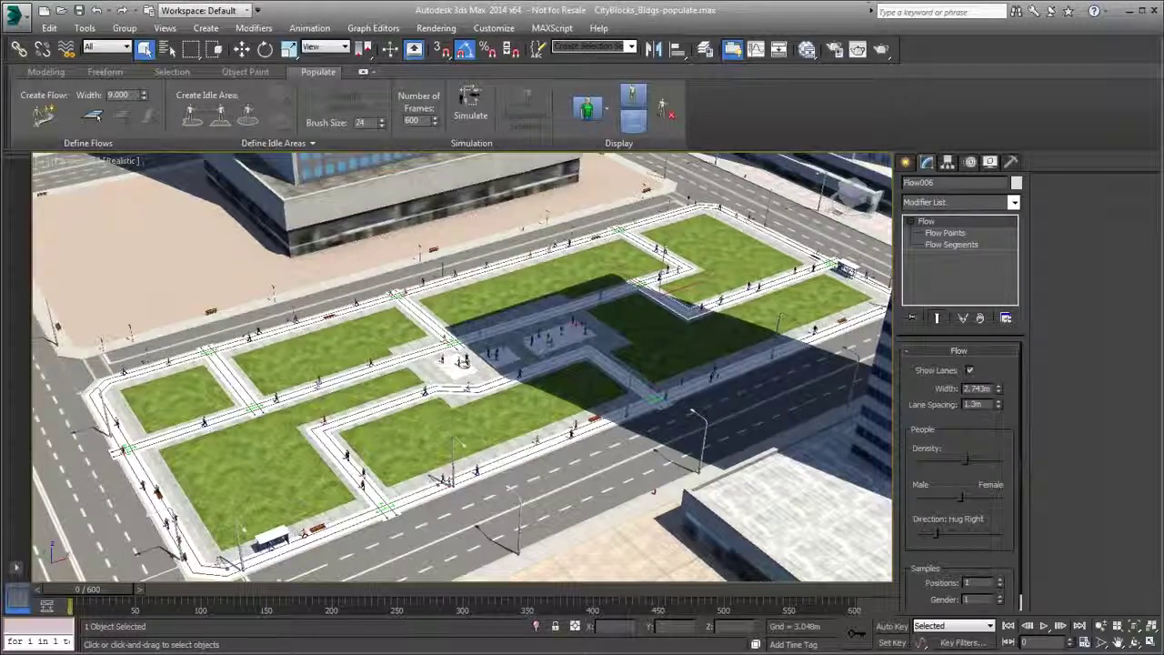
Step: Scrub the first frames to examine how pedestrians move around the sidewalk benches and bus shelter, returning to frame 0
{"action": "scroll", "coordinate": [147, 496], "scroll_direction": "up", "scroll_amount": 12}
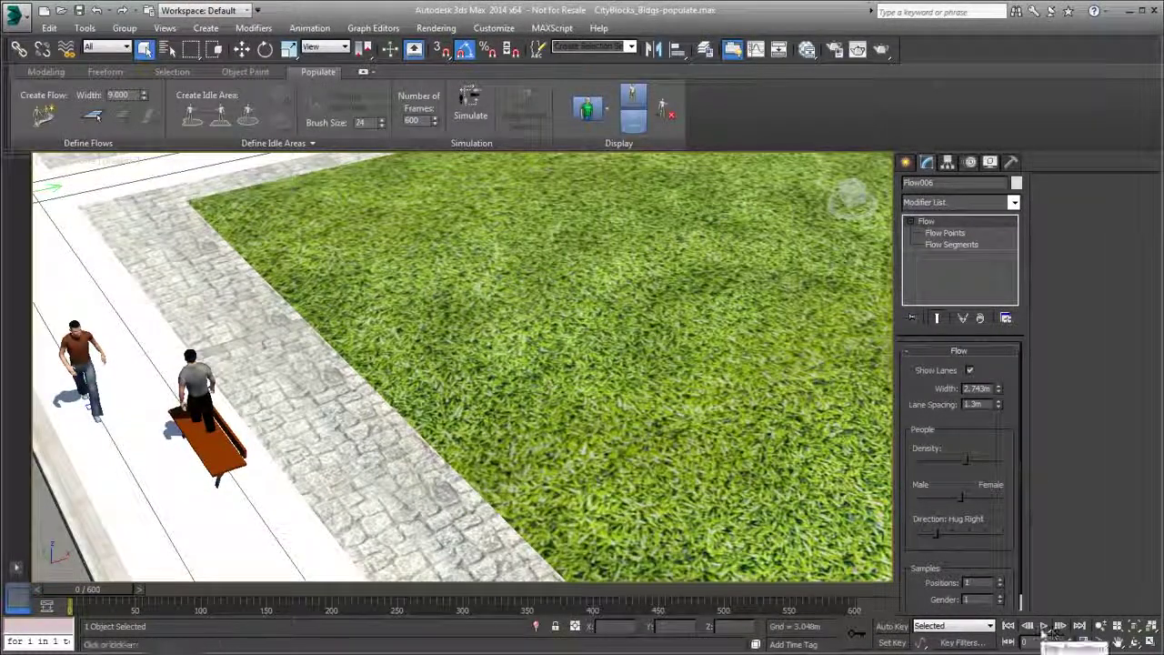
{"action": "mouse_move", "coordinate": [100, 595]}
{"action": "left_mouse_down"}
{"action": "mouse_move", "coordinate": [126, 603]}
{"action": "mouse_move", "coordinate": [88, 603]}
{"action": "left_mouse_up"}
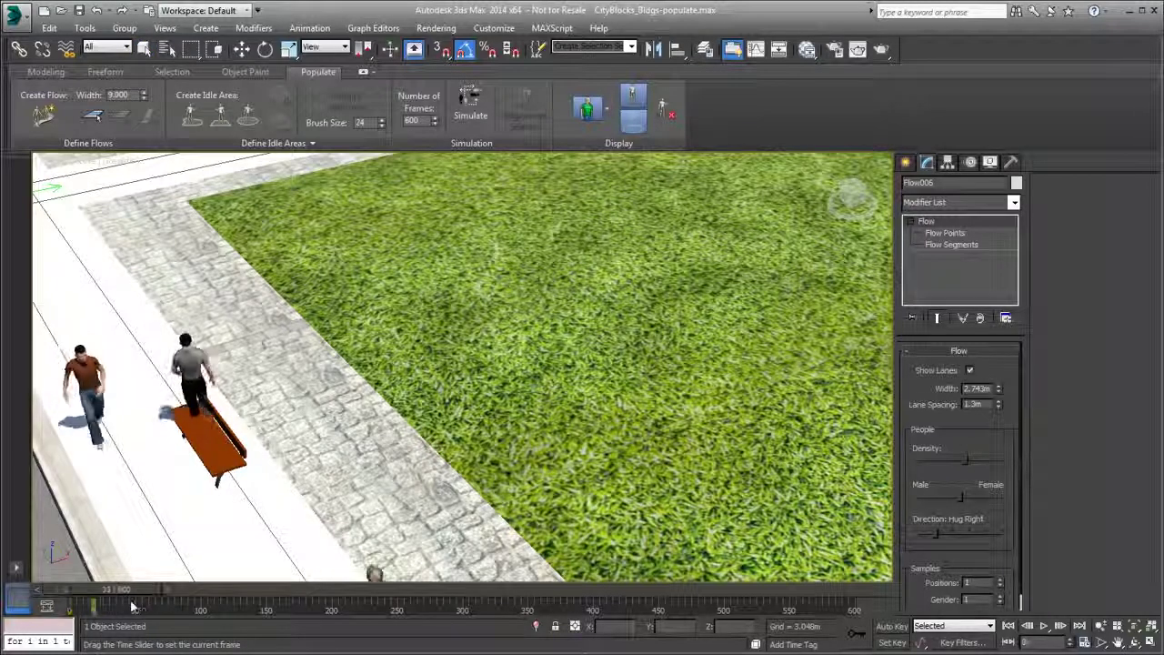
{"action": "key", "text": "q"}
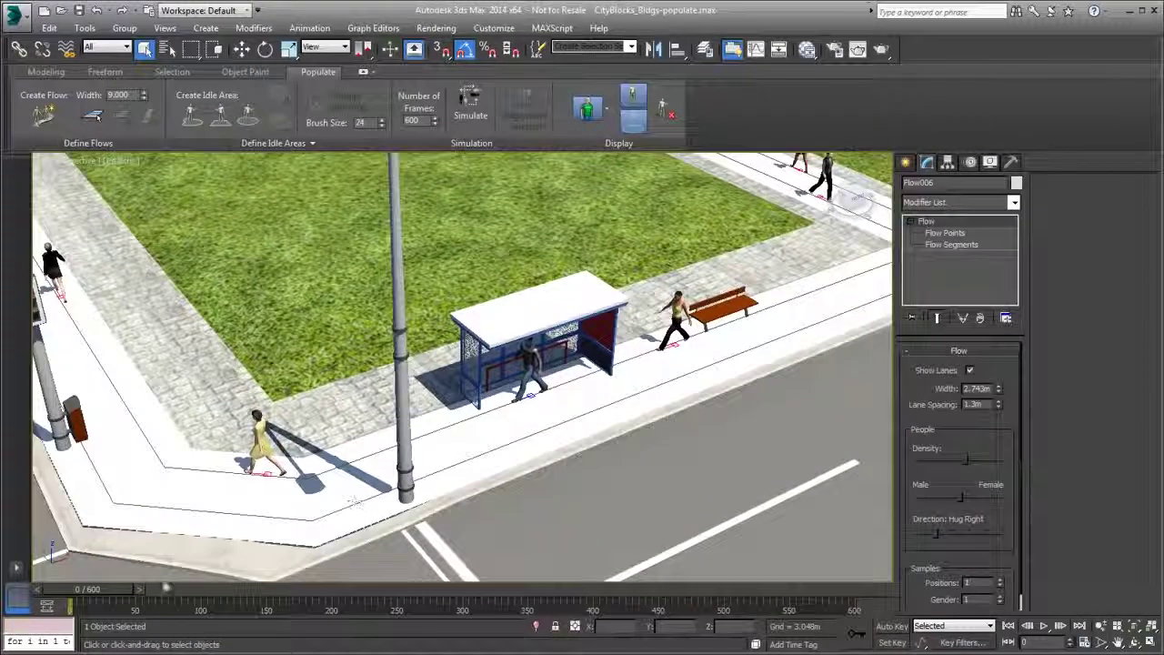
{"action": "left_click_drag", "start_coordinate": [120, 596], "coordinate": [69, 597]}
{"action": "key", "text": "q"}
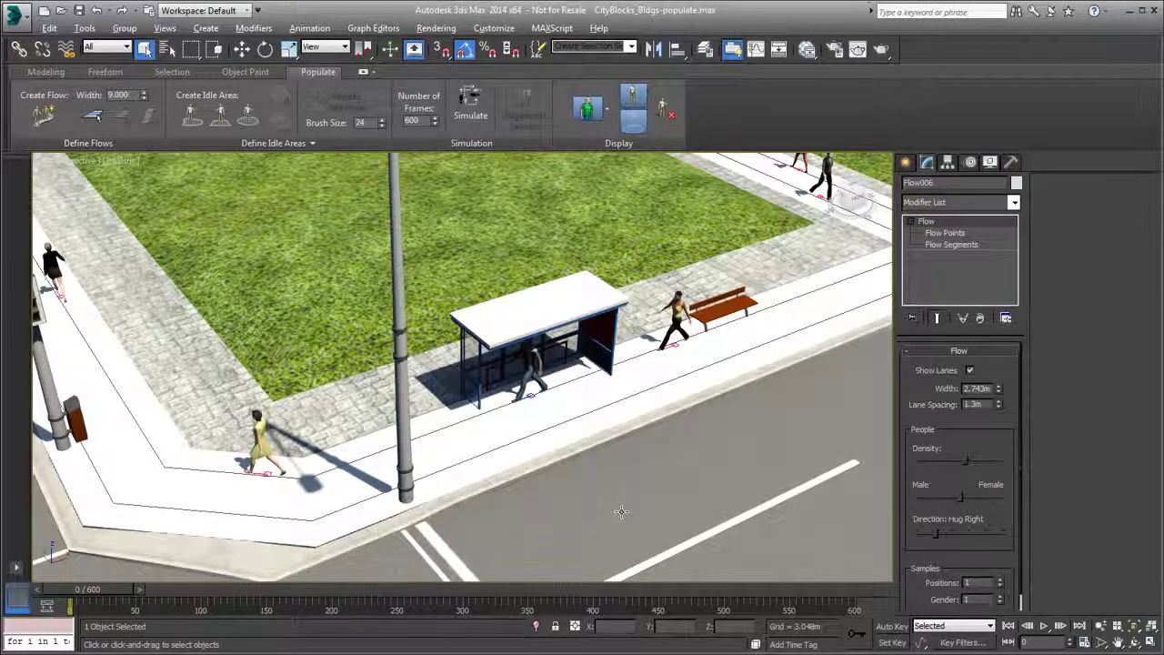
Step: In the Top view, move the bus shelter and three benches on the block's lower sidewalk inward toward the grass, clear of the walking lanes
{"action": "key", "text": "alt+w"}
{"action": "right_click", "coordinate": [319, 290]}
{"action": "key", "text": "alt+w"}
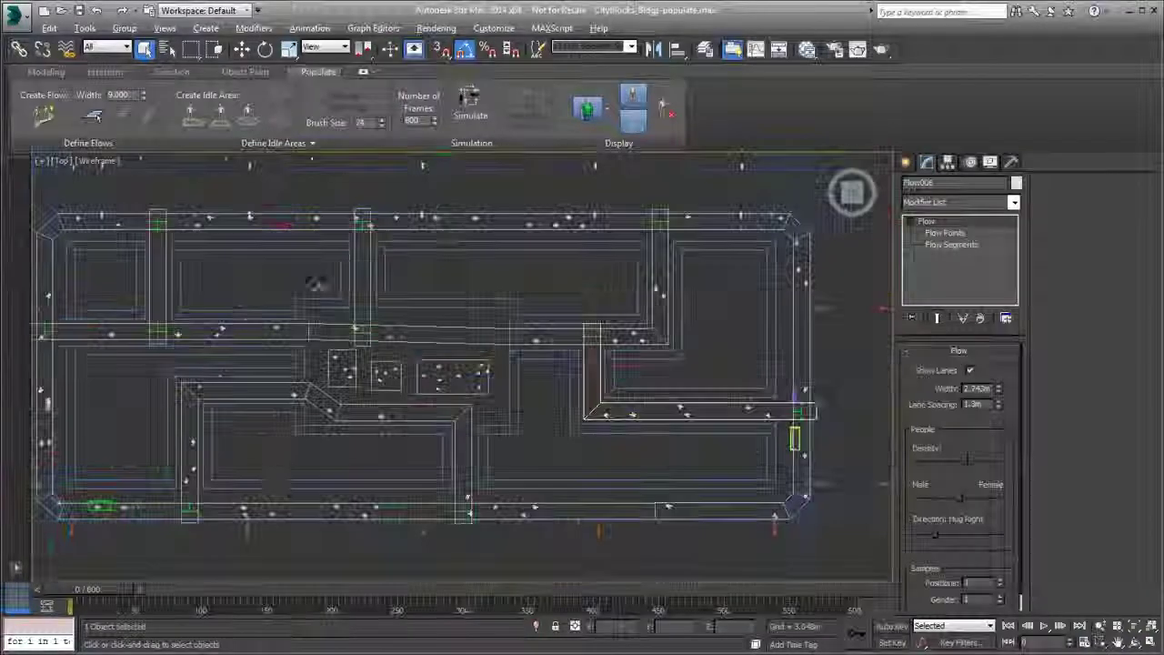
{"action": "middle_click_drag", "start_coordinate": [303, 468], "coordinate": [433, 420]}
{"action": "scroll", "coordinate": [217, 461], "scroll_direction": "up", "scroll_amount": 5}
{"action": "left_click", "coordinate": [273, 434]}
{"action": "left_click", "coordinate": [357, 447], "text": "ctrl"}
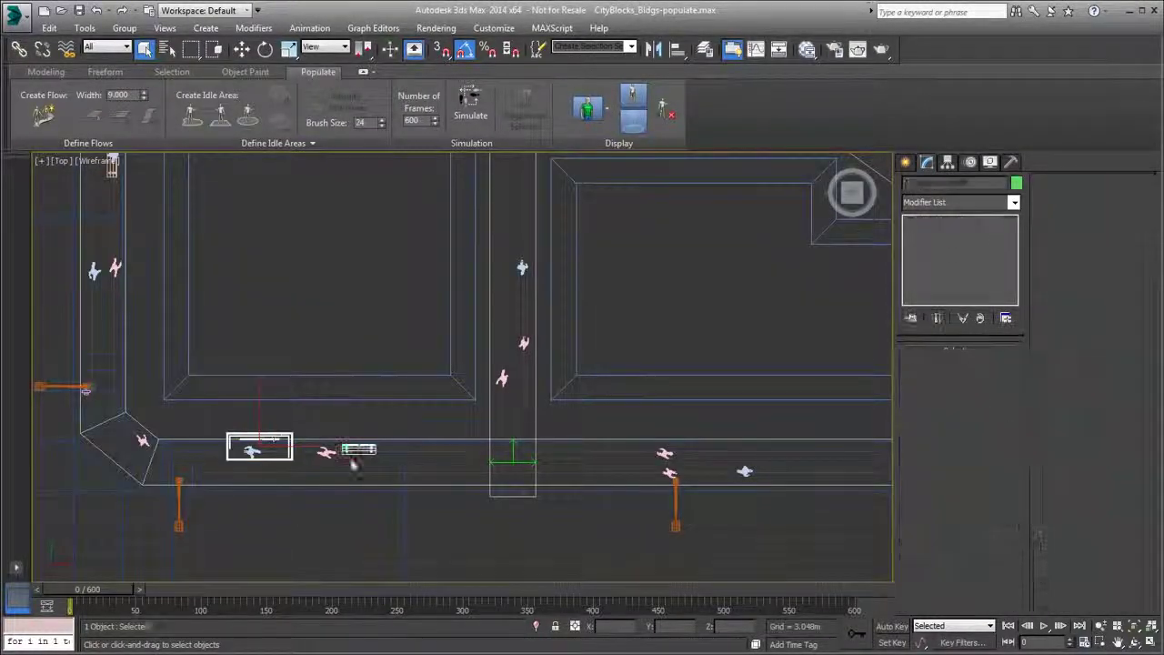
{"action": "middle_click_drag", "start_coordinate": [712, 436], "coordinate": [84, 425]}
{"action": "left_click", "coordinate": [480, 435], "text": "ctrl"}
{"action": "middle_click_drag", "start_coordinate": [818, 433], "coordinate": [296, 437]}
{"action": "middle_click_drag", "start_coordinate": [647, 448], "coordinate": [341, 450]}
{"action": "left_click", "coordinate": [540, 443], "text": "ctrl"}
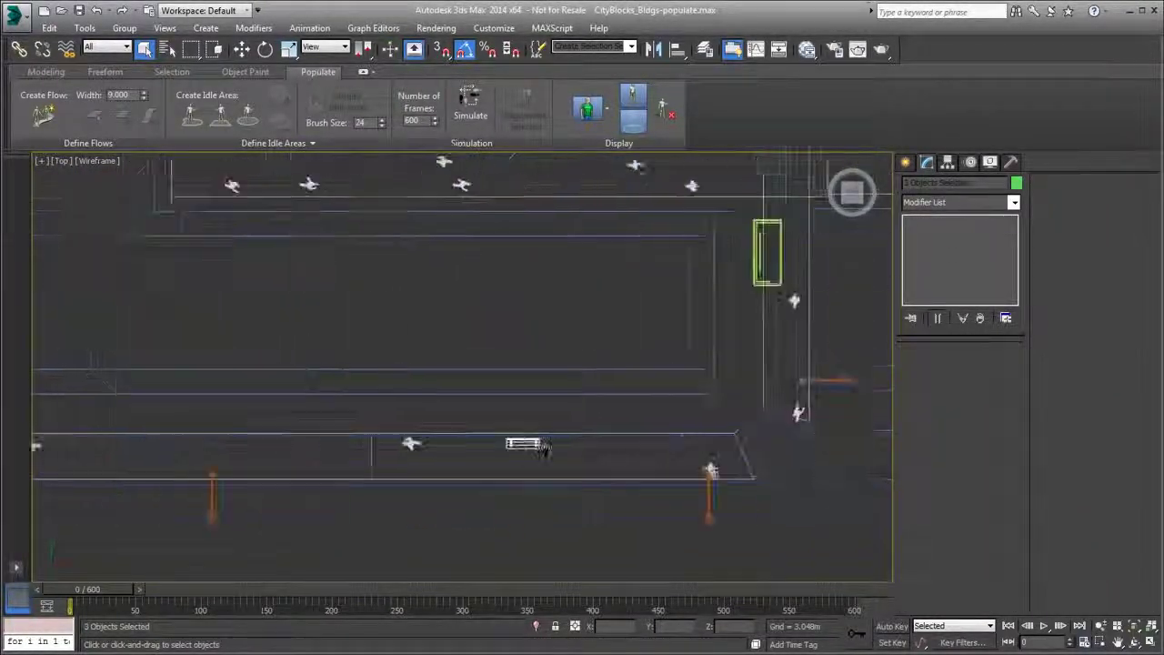
{"action": "scroll", "coordinate": [543, 447], "scroll_direction": "down", "scroll_amount": 3}
{"action": "middle_click_drag", "start_coordinate": [543, 447], "coordinate": [818, 445]}
{"action": "key", "text": "w"}
{"action": "scroll", "coordinate": [283, 416], "scroll_direction": "up", "scroll_amount": 4}
{"action": "scroll", "coordinate": [284, 417], "scroll_direction": "down", "scroll_amount": 2}
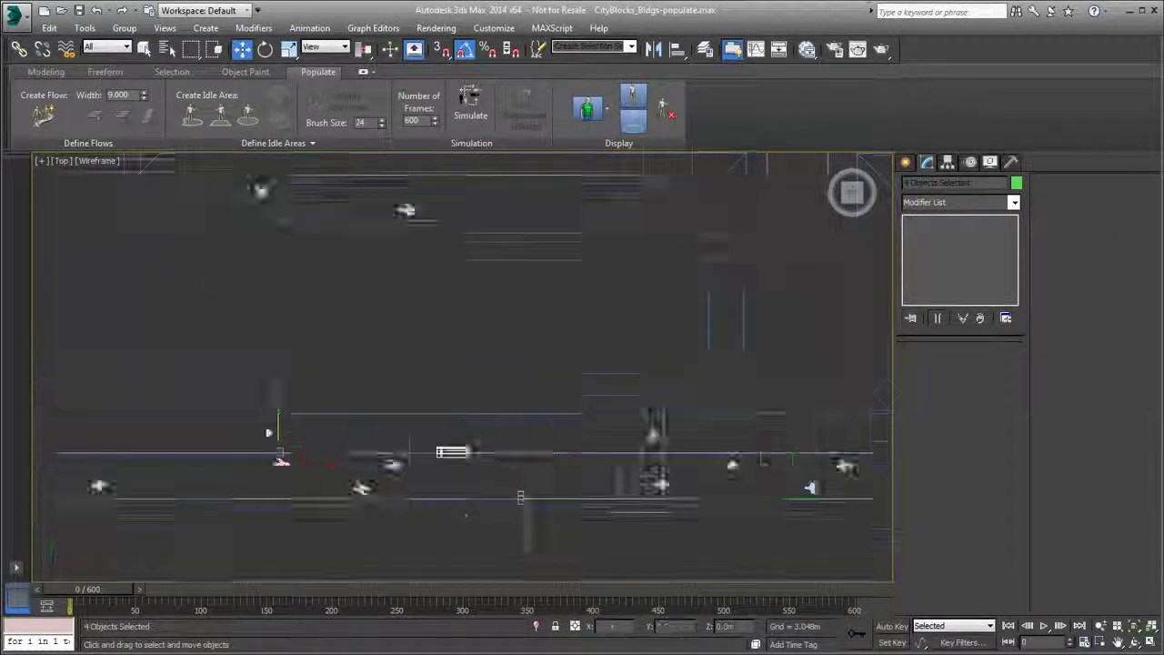
{"action": "middle_click_drag", "start_coordinate": [284, 422], "coordinate": [838, 402]}
{"action": "scroll", "coordinate": [378, 403], "scroll_direction": "up", "scroll_amount": 2}
{"action": "scroll", "coordinate": [443, 426], "scroll_direction": "down", "scroll_amount": 2}
{"action": "middle_click_drag", "start_coordinate": [443, 425], "coordinate": [422, 523]}
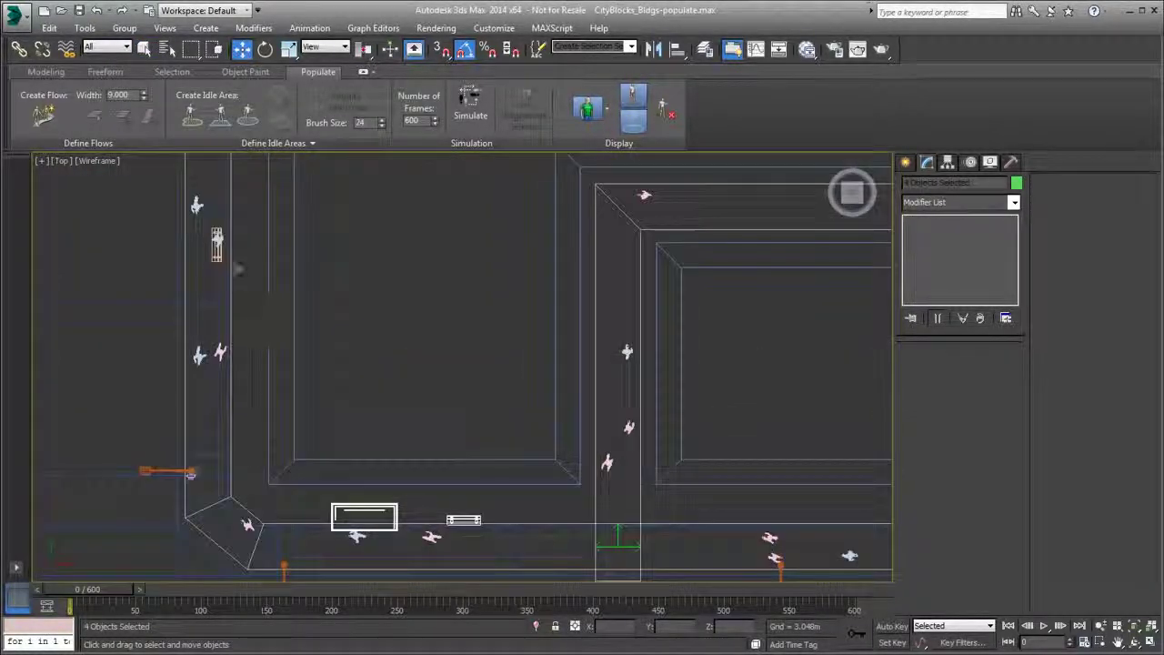
Step: Move the bench on the block's left sidewalk and the two benches on its upper sidewalk inward, out of the pedestrian lanes
{"action": "left_click", "coordinate": [216, 244]}
{"action": "middle_click_drag", "start_coordinate": [263, 169], "coordinate": [395, 264]}
{"action": "scroll", "coordinate": [430, 529], "scroll_direction": "down", "scroll_amount": 5}
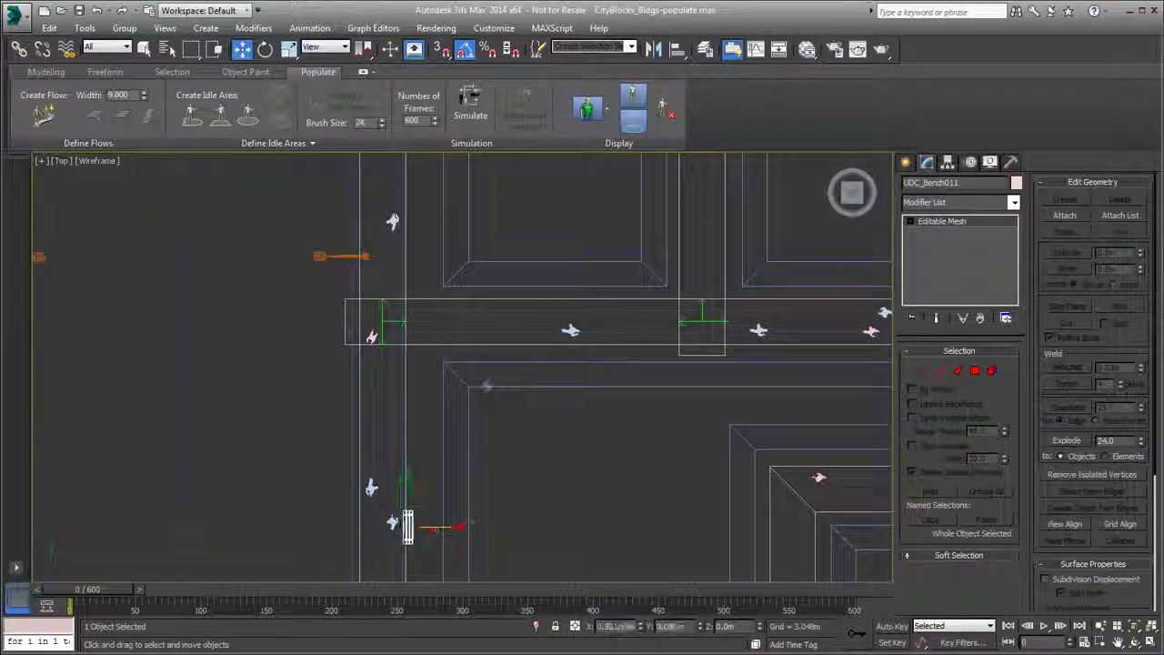
{"action": "left_click", "coordinate": [703, 402]}
{"action": "middle_click_drag", "start_coordinate": [703, 403], "coordinate": [783, 393]}
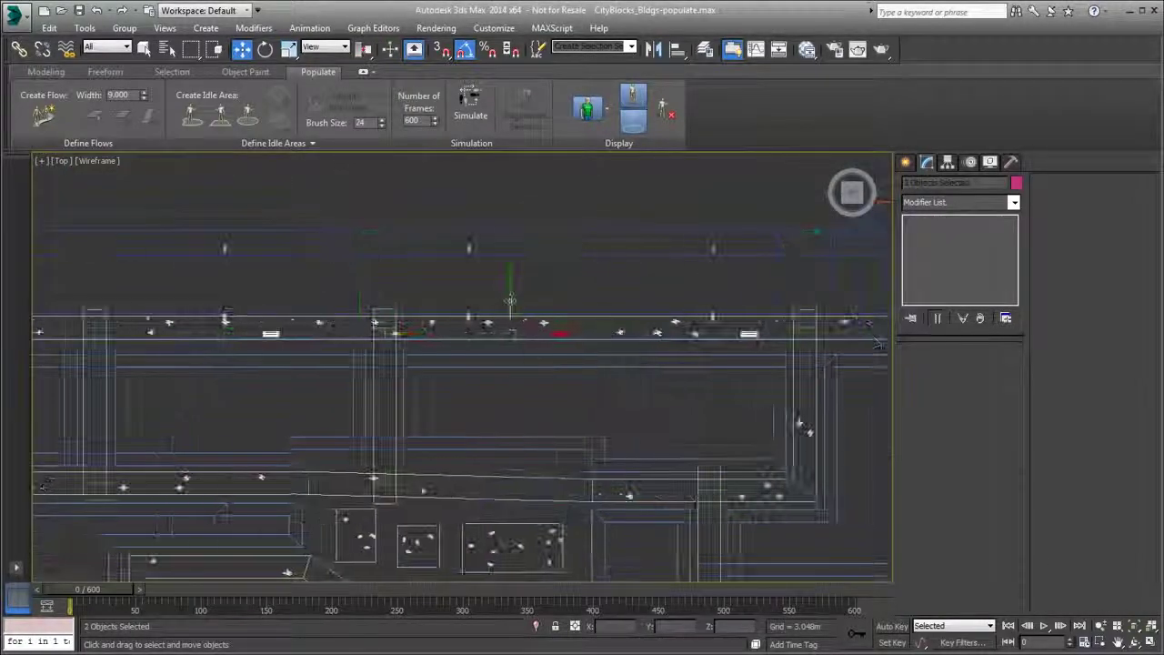
Step: Move the bench and the bus shelter on the block's right sidewalk inward, out of the pedestrian lanes
{"action": "middle_click_drag", "start_coordinate": [789, 436], "coordinate": [449, 267]}
{"action": "scroll", "coordinate": [657, 474], "scroll_direction": "up", "scroll_amount": 3}
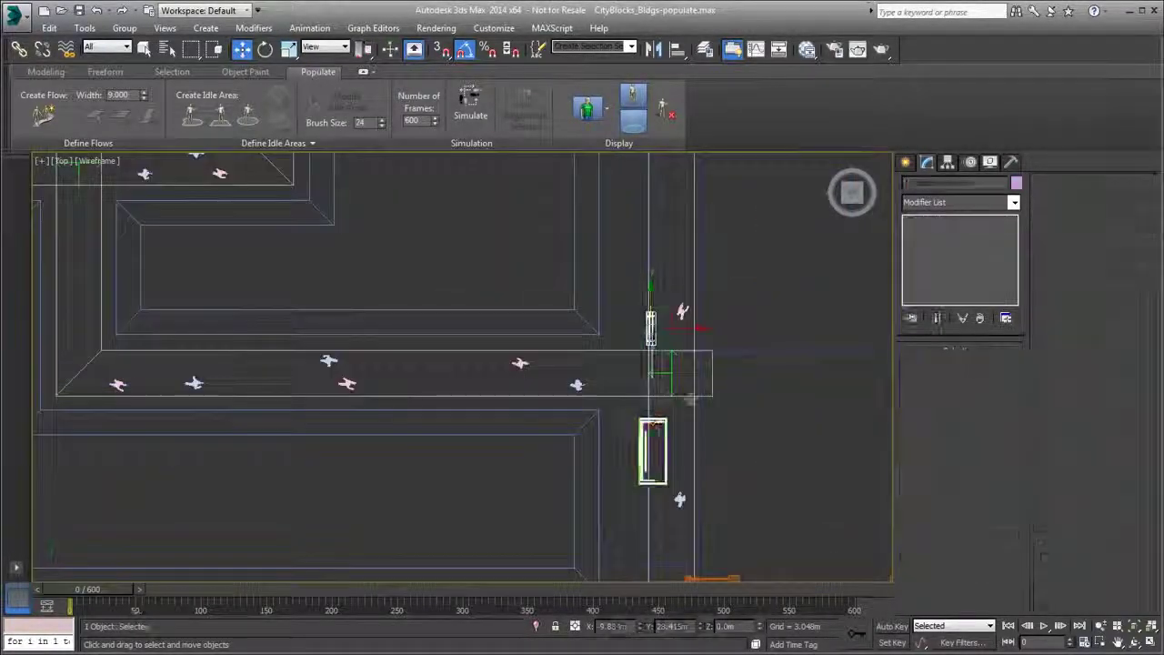
{"action": "left_click", "coordinate": [652, 450]}
{"action": "scroll", "coordinate": [849, 359], "scroll_direction": "down", "scroll_amount": 2}
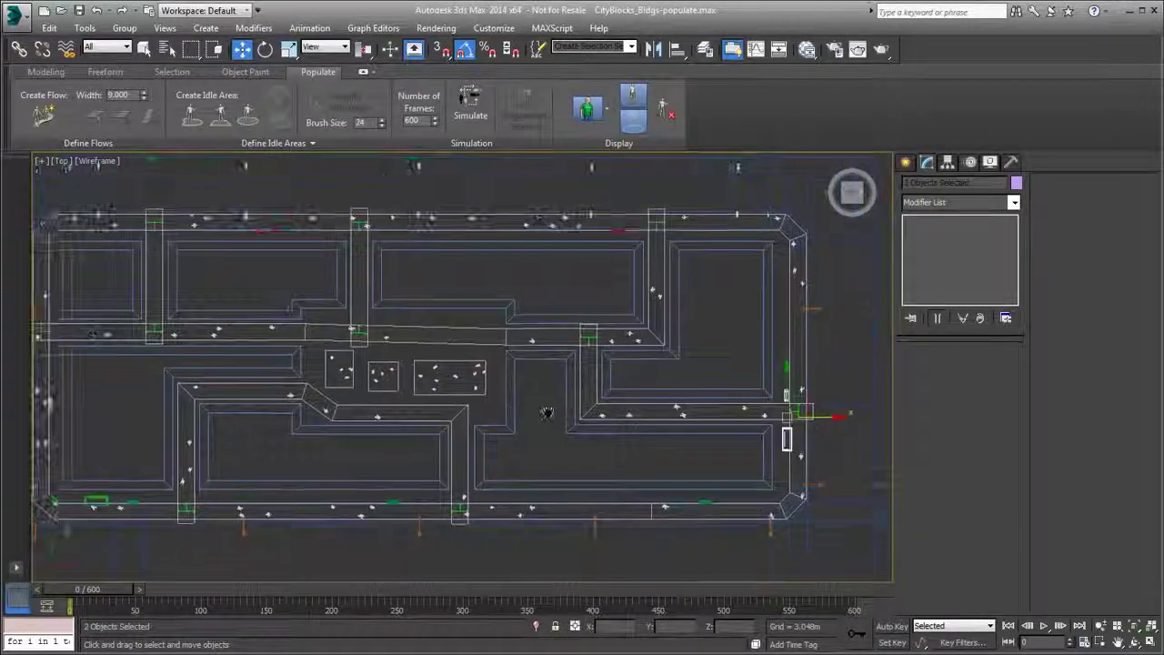
Step: In the Perspective view, scrub the animation to check the pedestrians passing the relocated furniture, and return to frame 0
{"action": "key", "text": "alt+w"}
{"action": "right_click", "coordinate": [563, 502]}
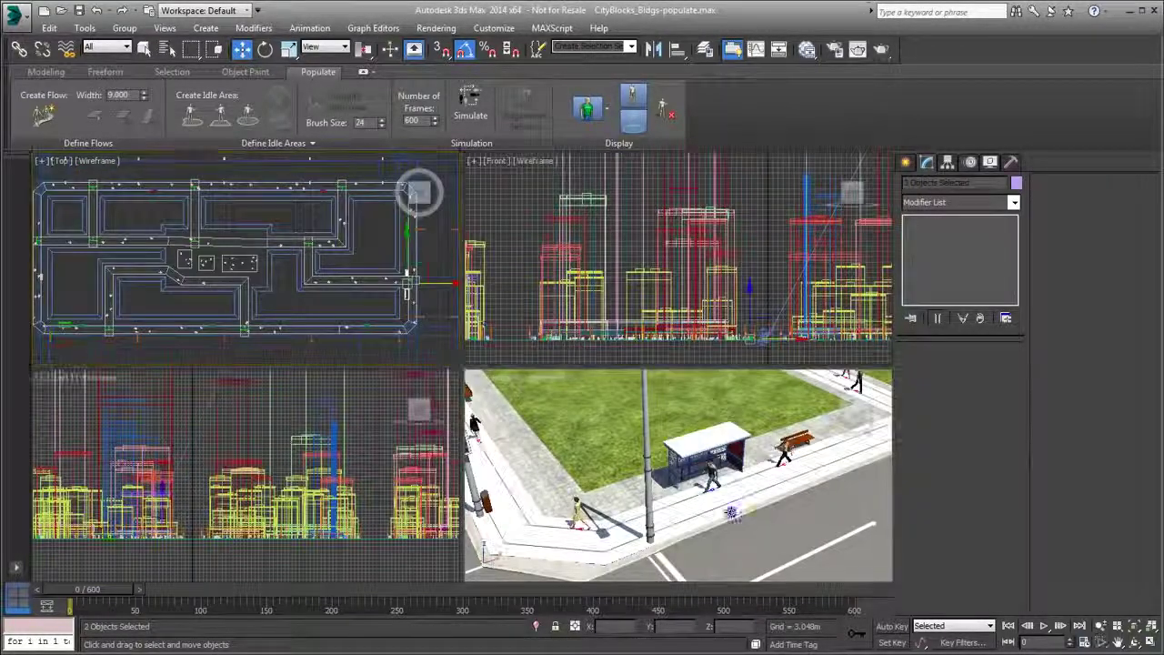
{"action": "key", "text": "alt+w"}
{"action": "left_click_drag", "start_coordinate": [123, 596], "coordinate": [250, 607]}
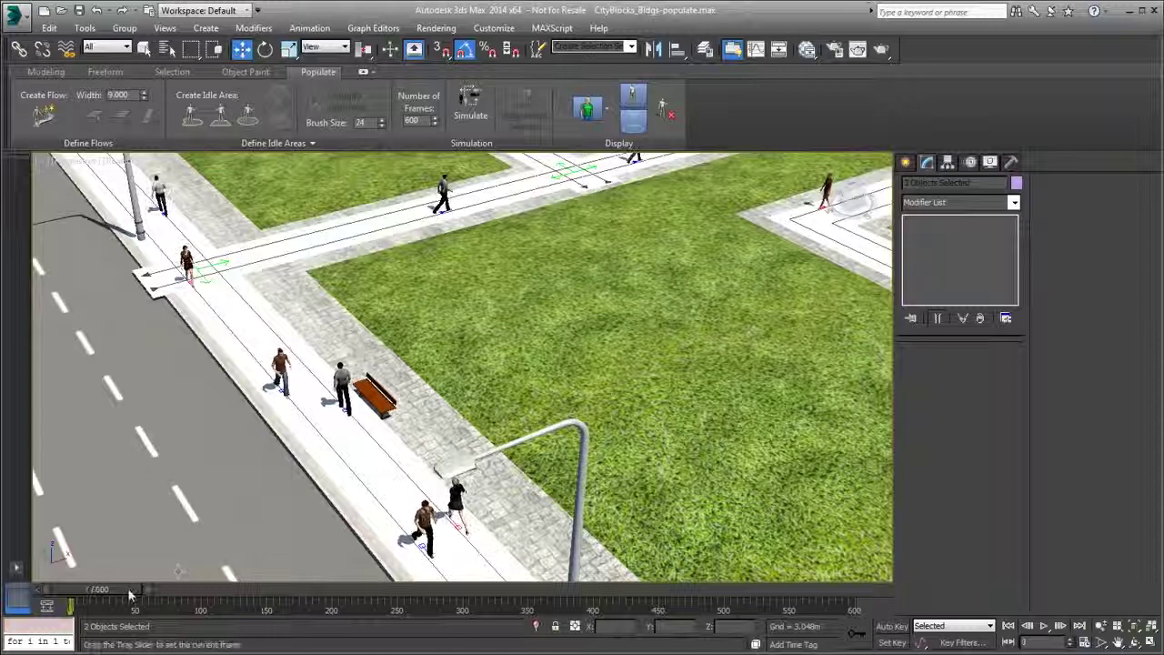
{"action": "left_click_drag", "start_coordinate": [130, 596], "coordinate": [73, 589]}
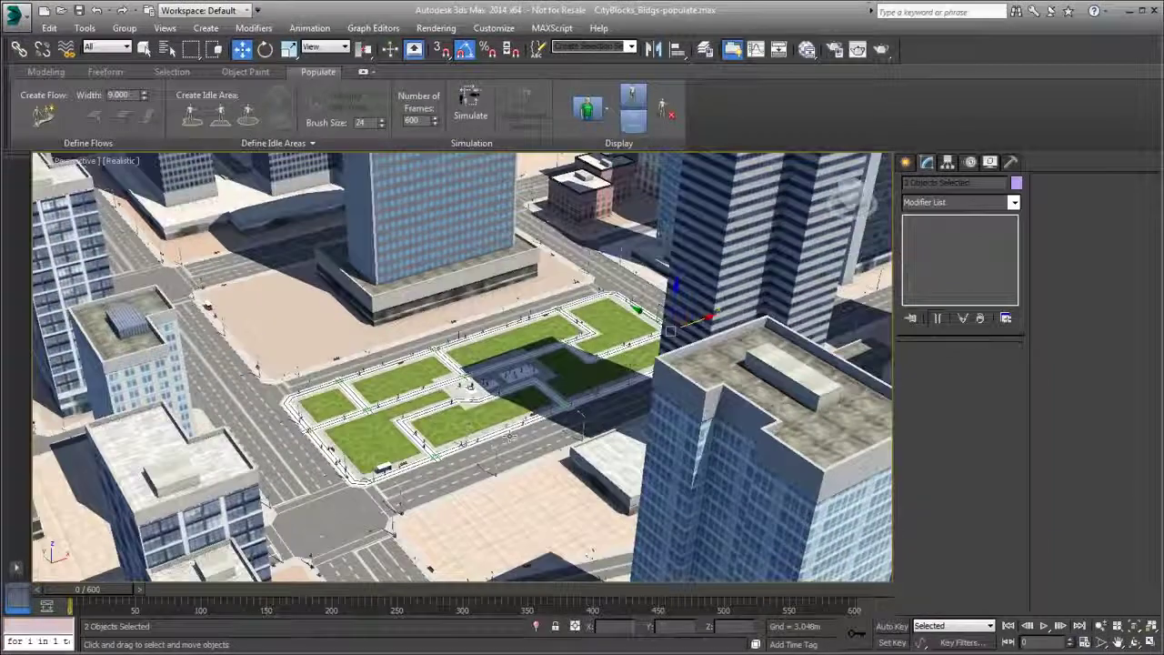
Step: Collapse the ribbon to its panel titles, then select all objects whose names begin with "udc" and hide them
{"action": "left_click", "coordinate": [362, 71]}
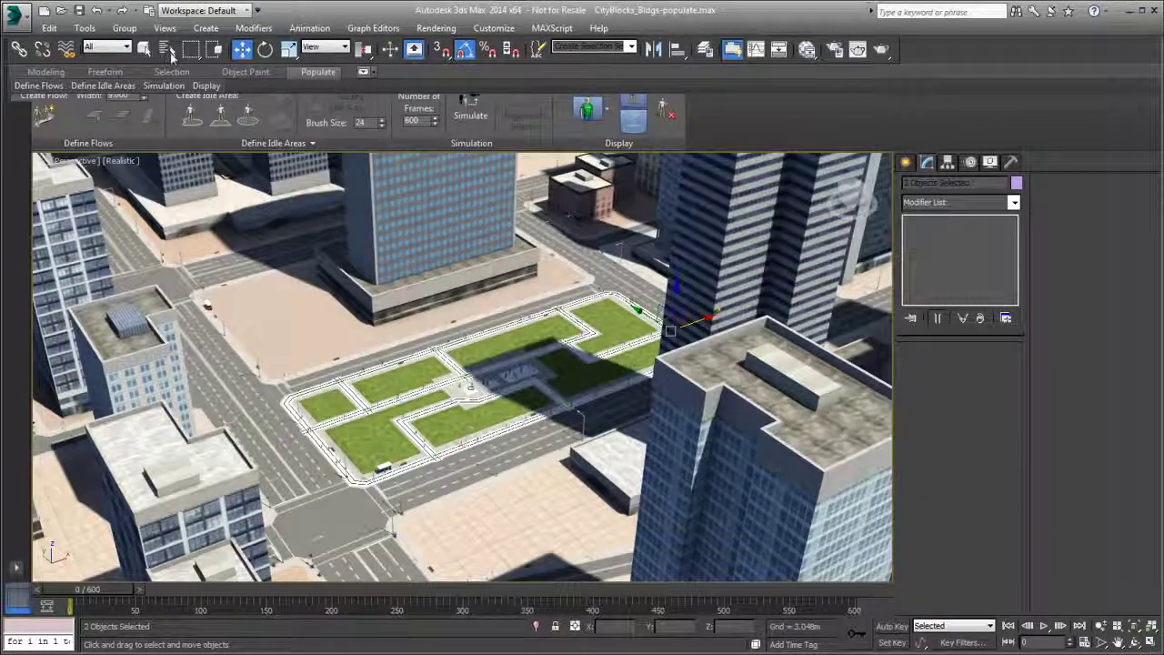
{"action": "left_click", "coordinate": [167, 49]}
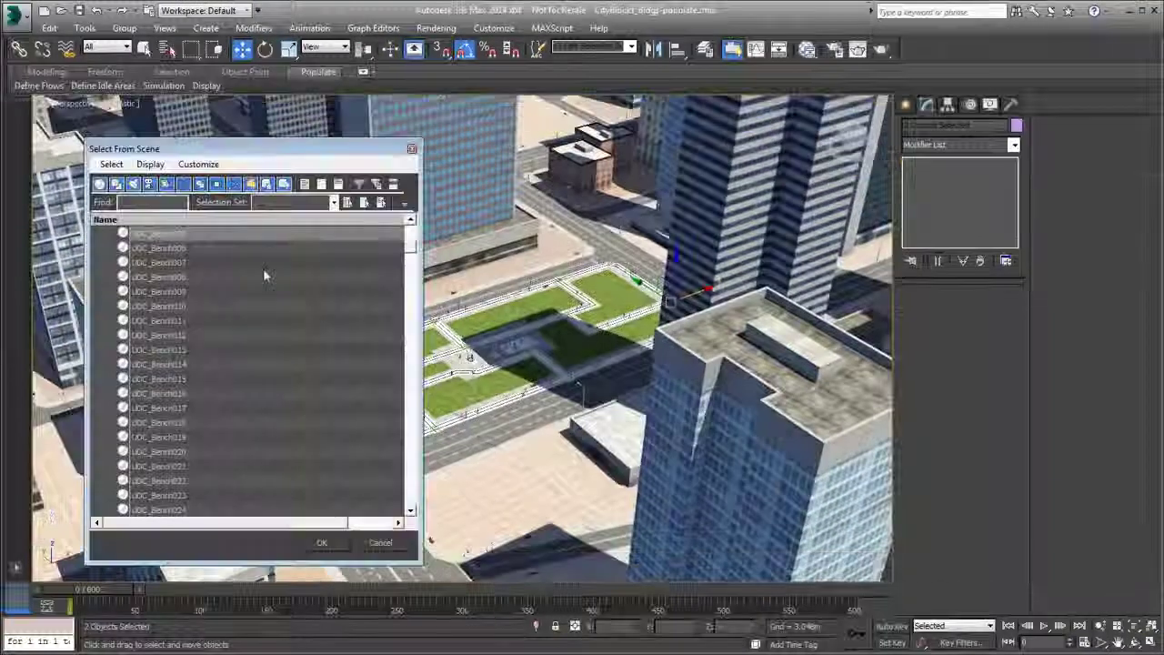
{"action": "left_click", "coordinate": [160, 202]}
{"action": "type", "text": "udc"}
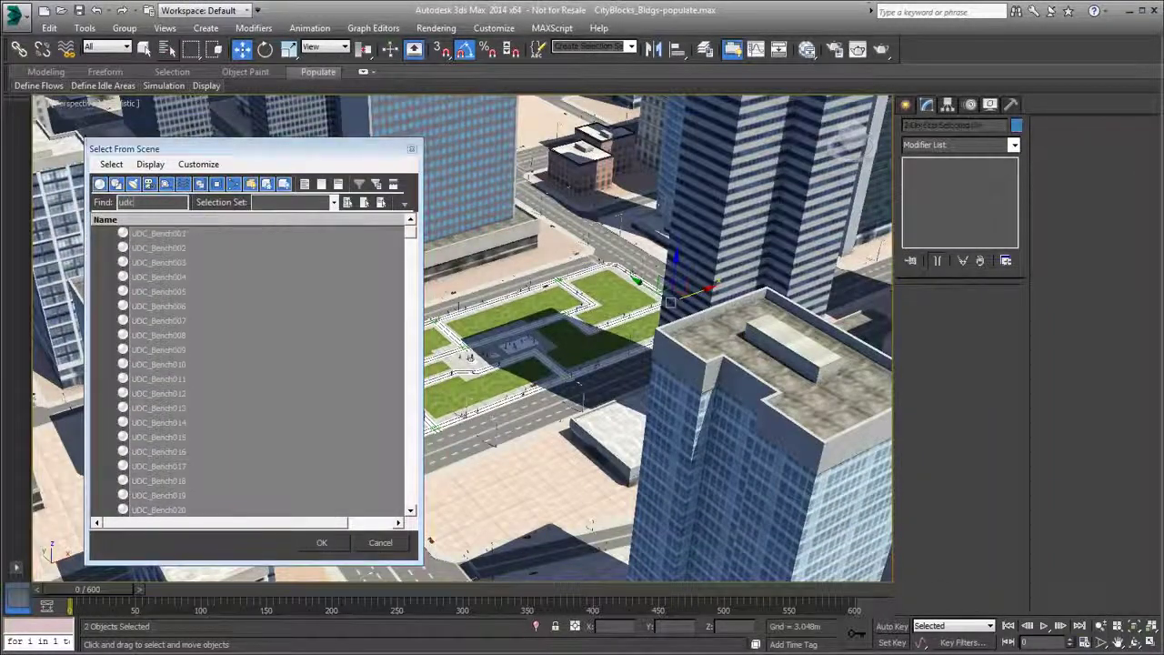
{"action": "key", "text": "Return"}
{"action": "right_click", "coordinate": [348, 262]}
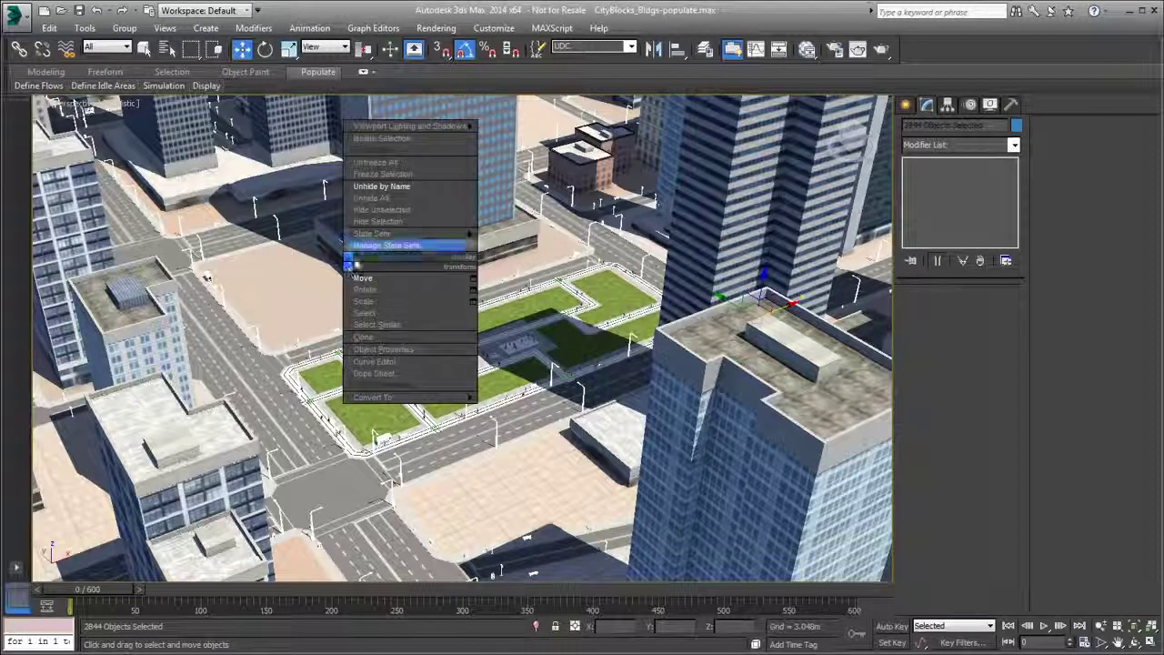
{"action": "left_click", "coordinate": [385, 225]}
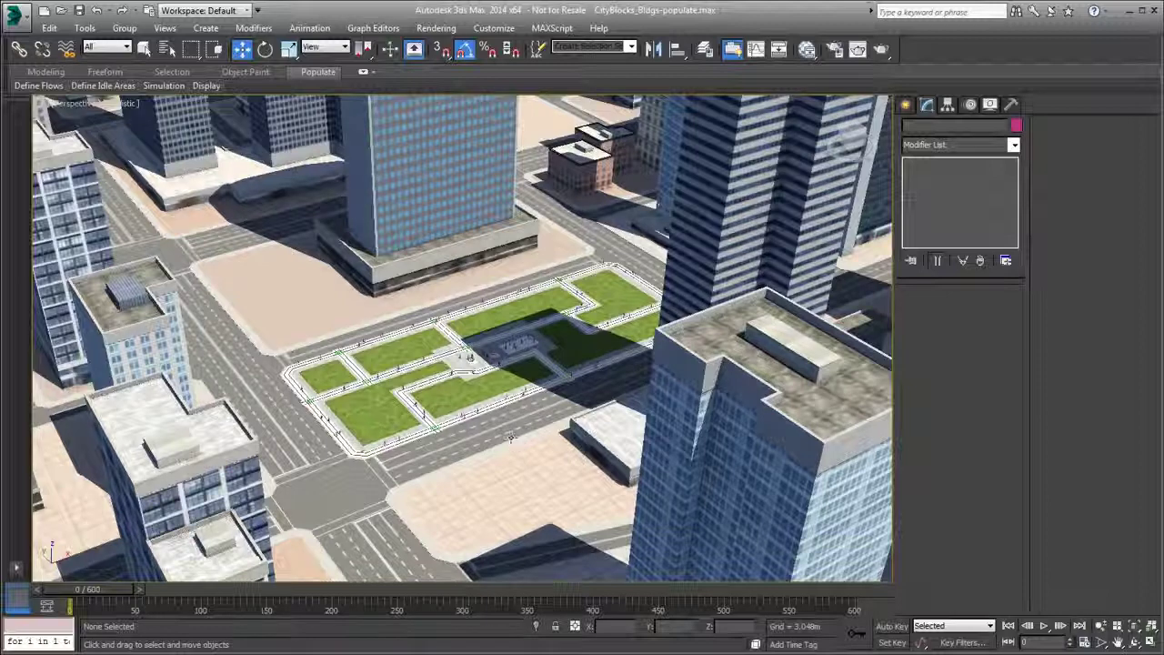
Step: Switch to the Camera001 view and play the animation
{"action": "key", "text": "c"}
{"action": "left_click", "coordinate": [1044, 625]}
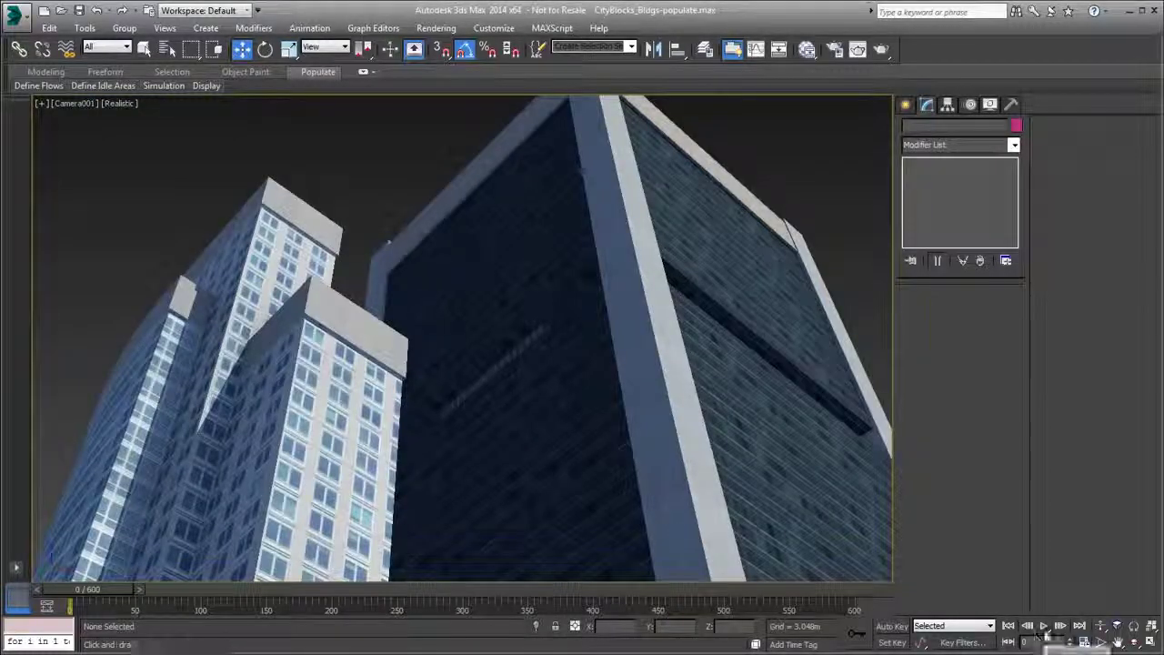